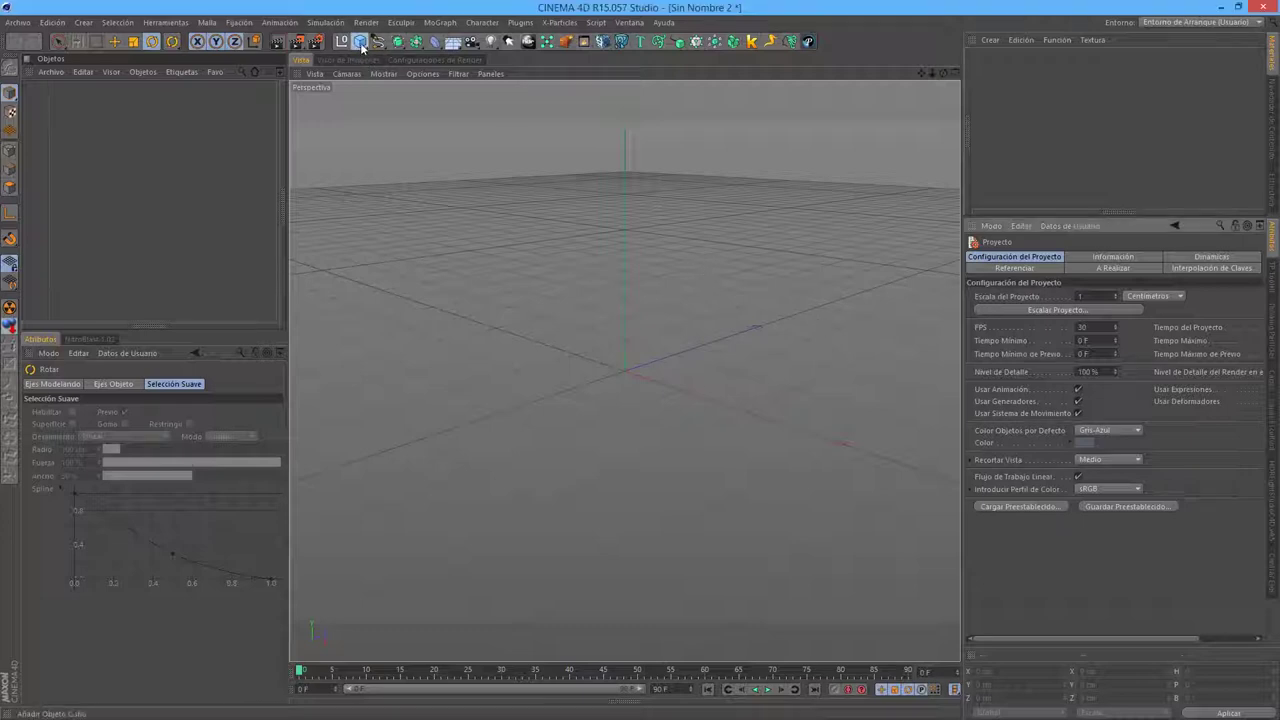
- Tear off the primitives palette as a floating window showing large icons with names
drag(360, 41, 438, 41)
drag(360, 41, 416, 42)
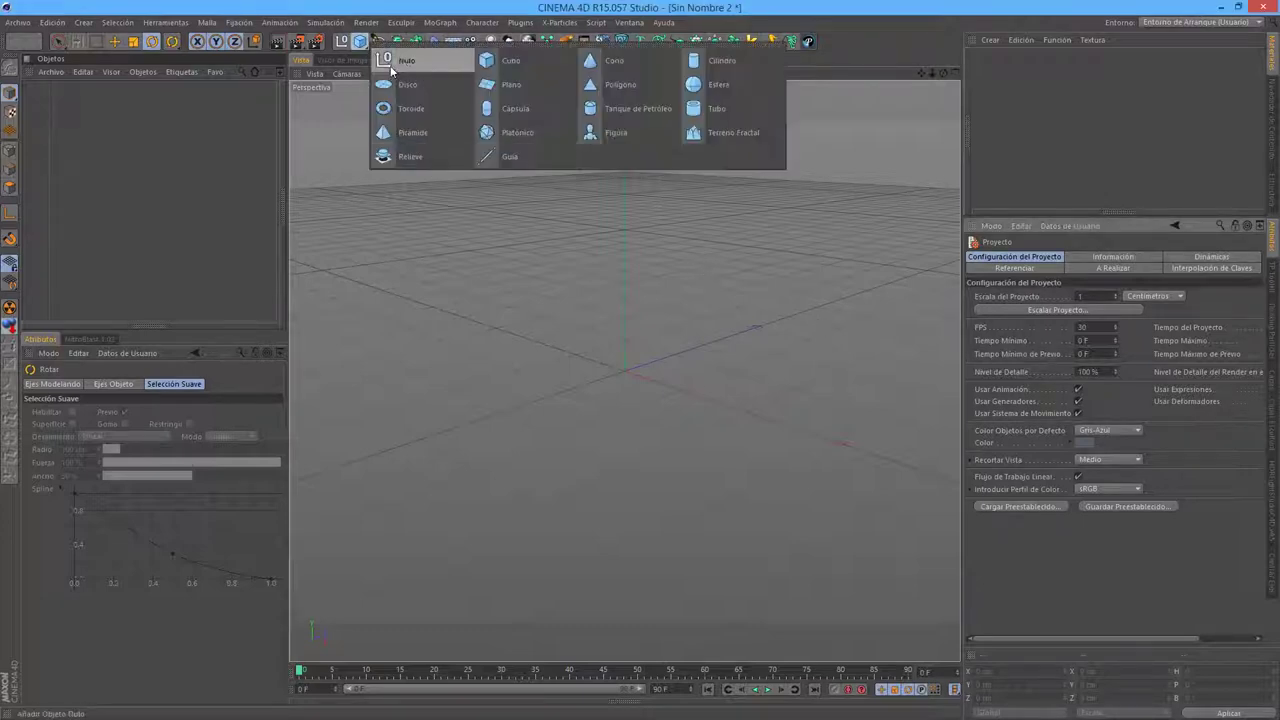
drag(511, 42, 554, 175)
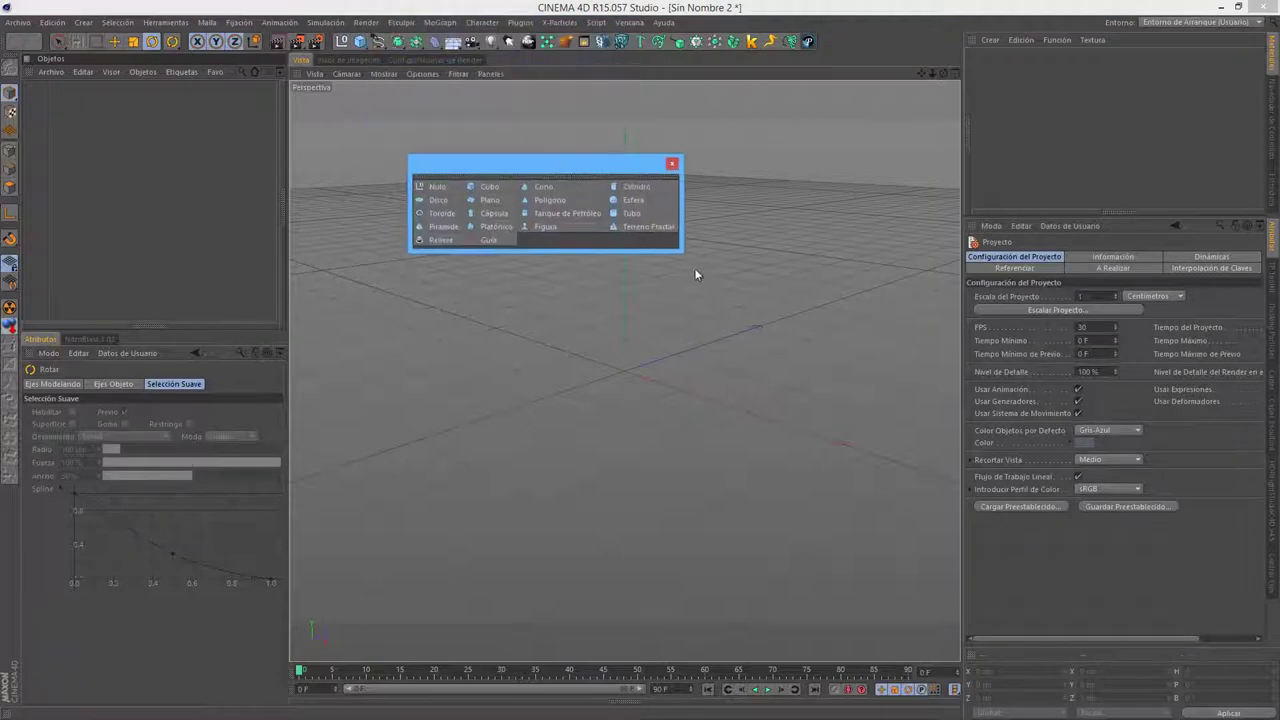
right_click(686, 249)
click(573, 243)
right_click(573, 243)
mouse_move(626, 291)
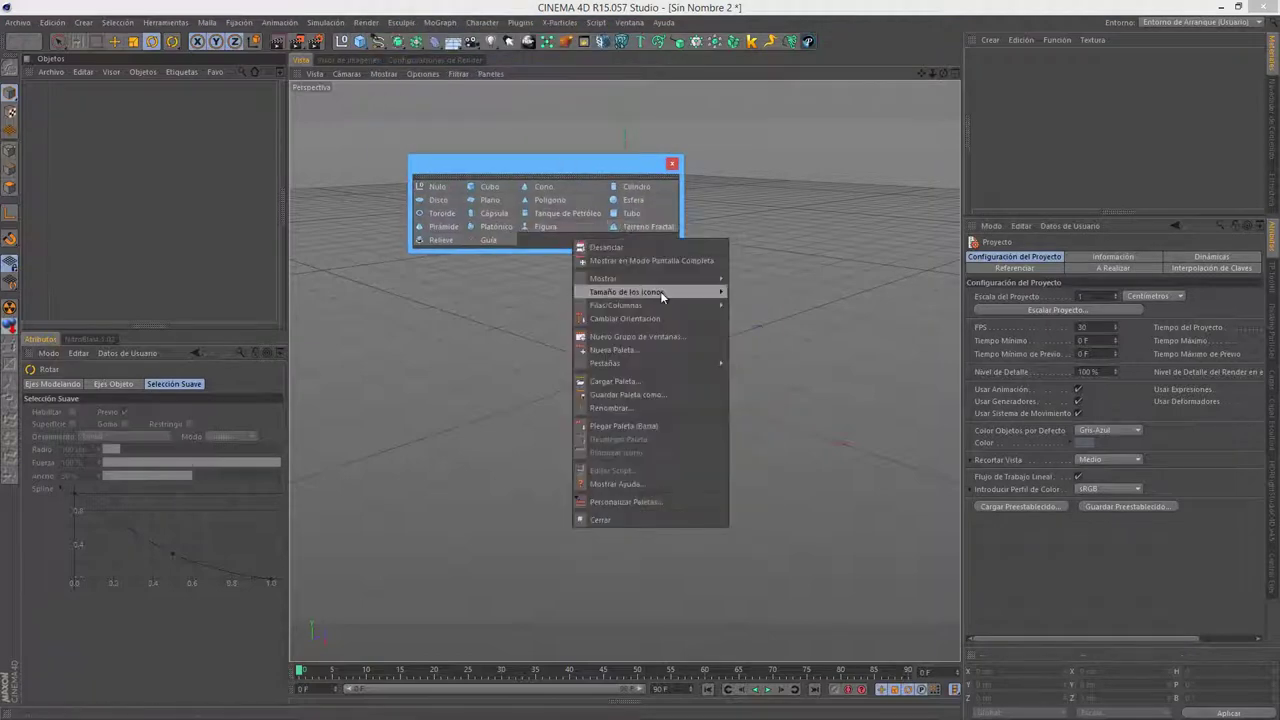
click(748, 318)
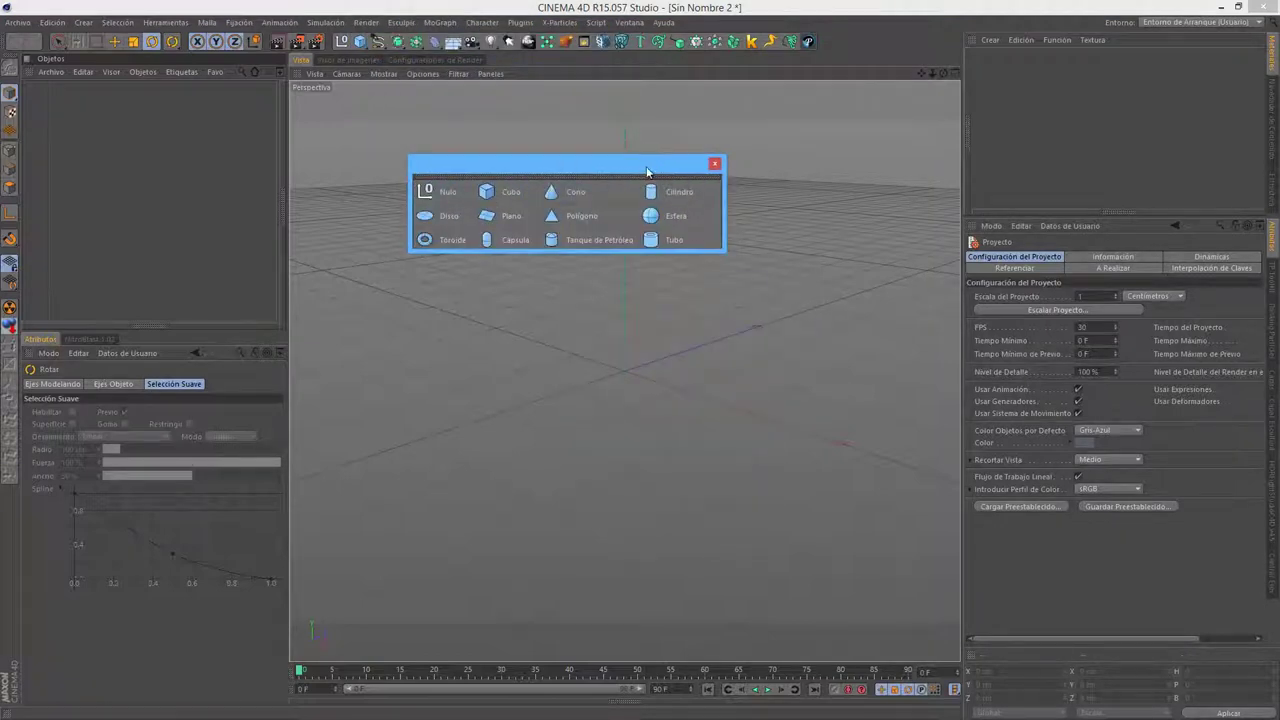
- Move the floating primitives palette beside the viewport and enlarge it to show every primitive
mouse_move(660, 169)
mouse_down()
mouse_move(1088, 59)
mouse_move(1029, 42)
mouse_up()
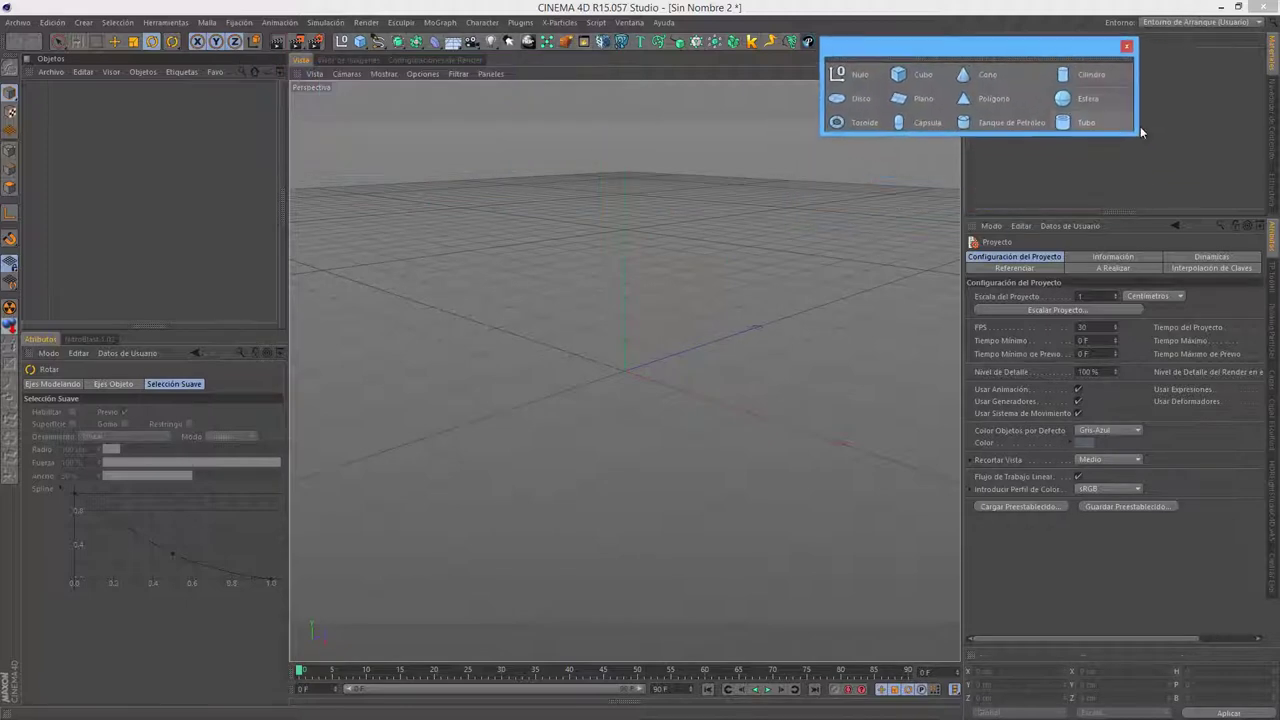
drag(1133, 157, 1158, 188)
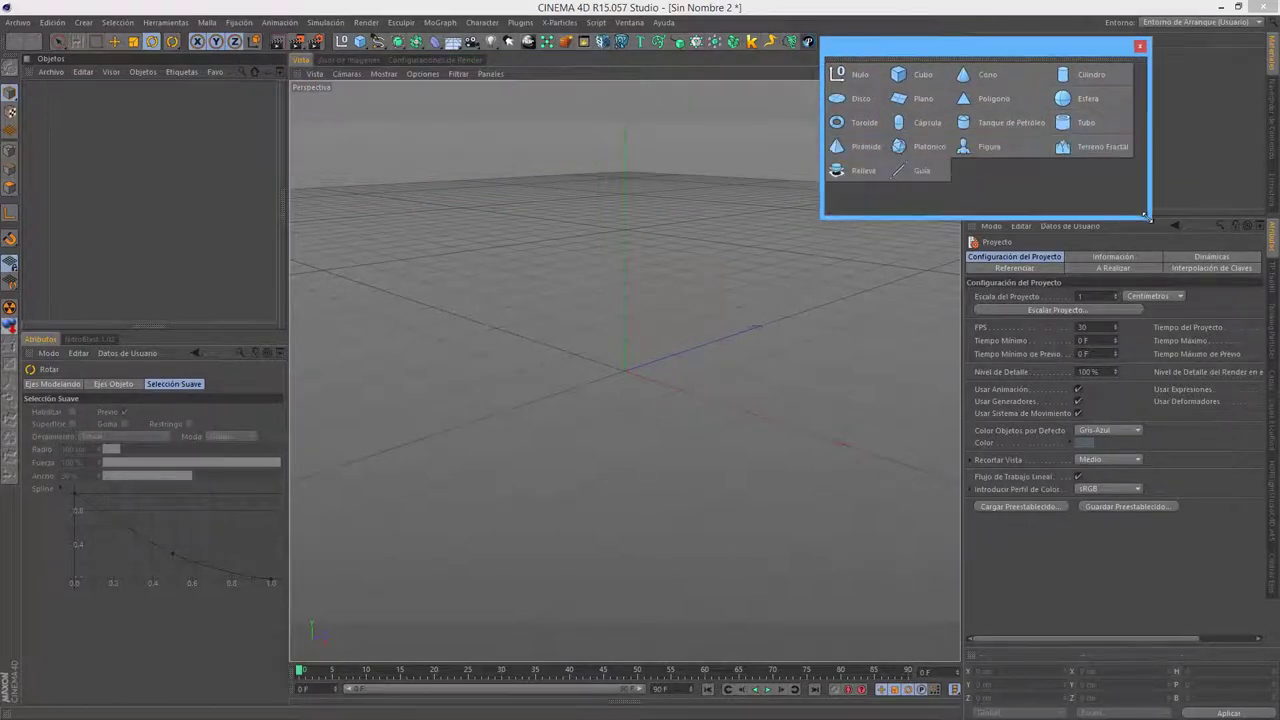
mouse_move(940, 54)
mouse_down()
mouse_move(1009, 466)
mouse_move(1025, 190)
mouse_move(1025, 240)
mouse_up()
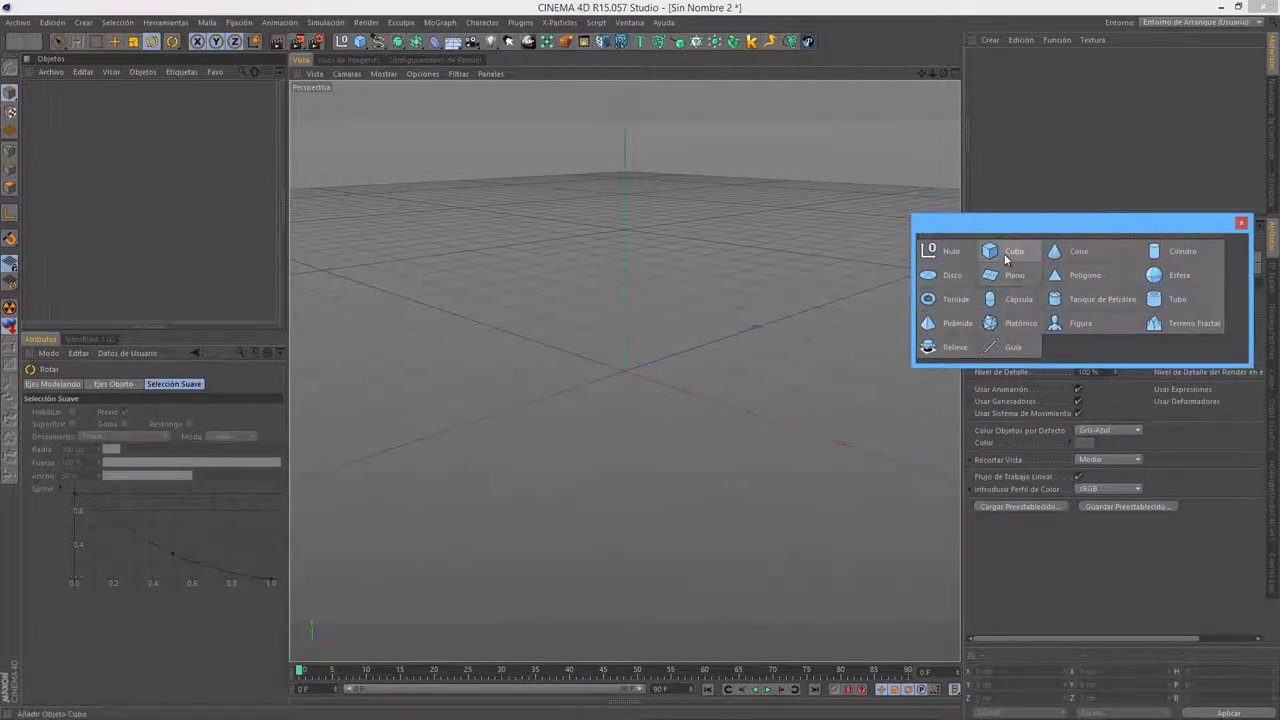
- Add a cube and, with Live Selection, slide it left along X
click(1007, 255)
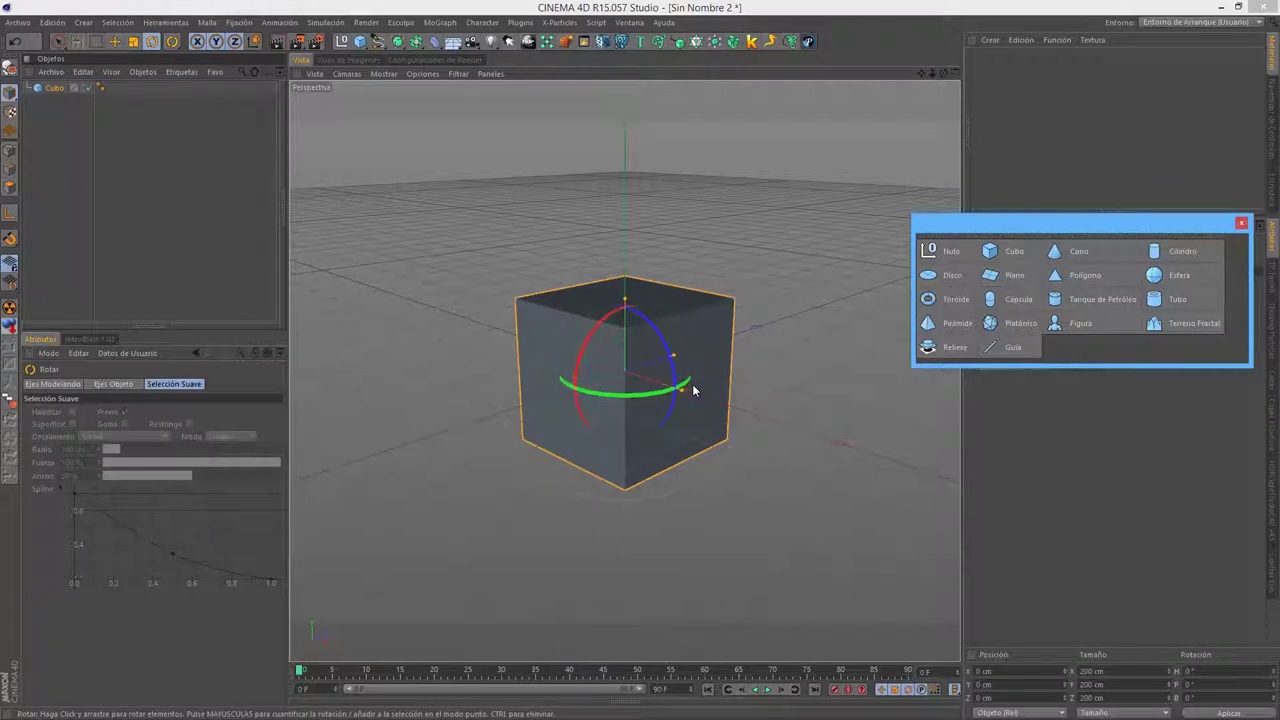
key(9)
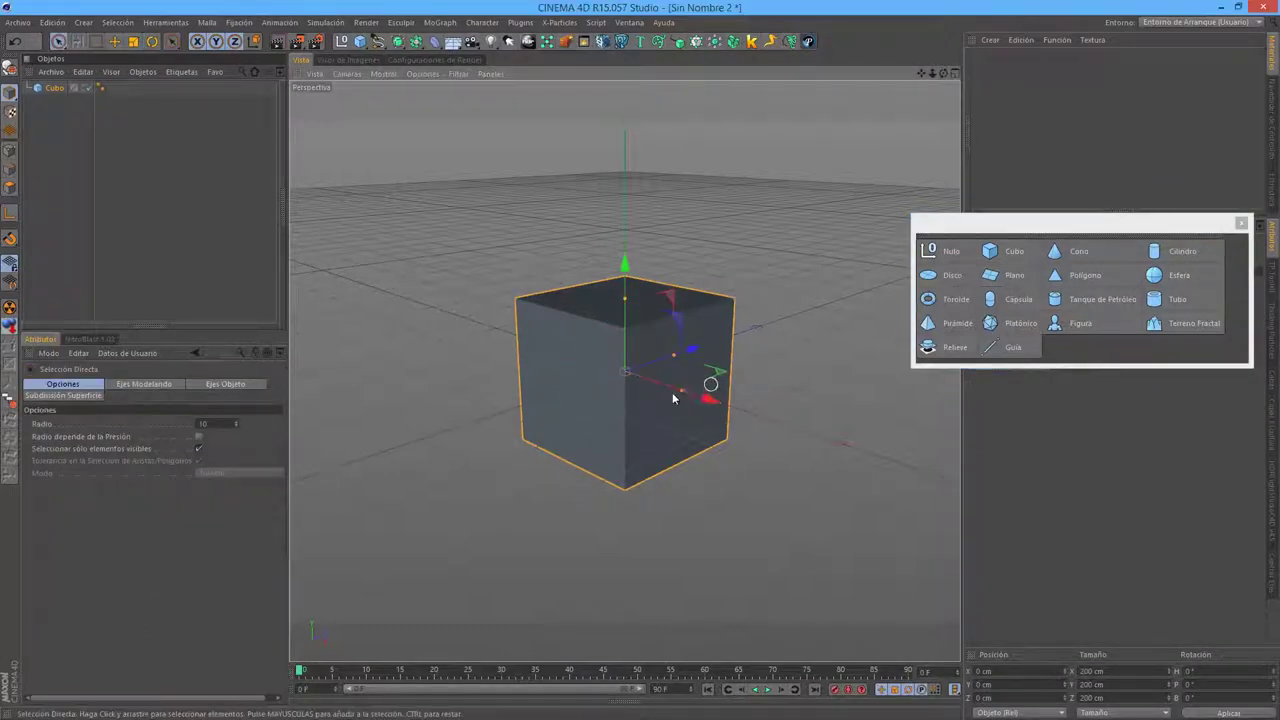
drag(709, 404, 522, 404)
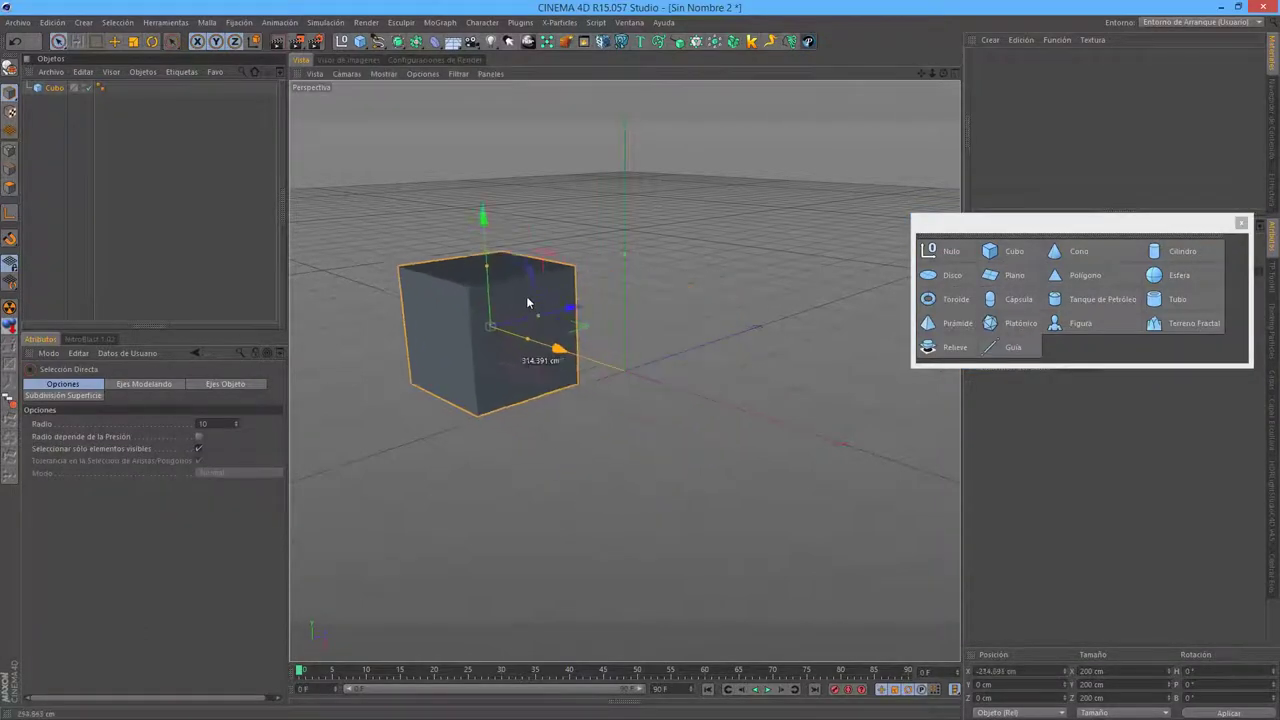
scroll(600, 400, down, 3)
scroll(591, 386, down, 1)
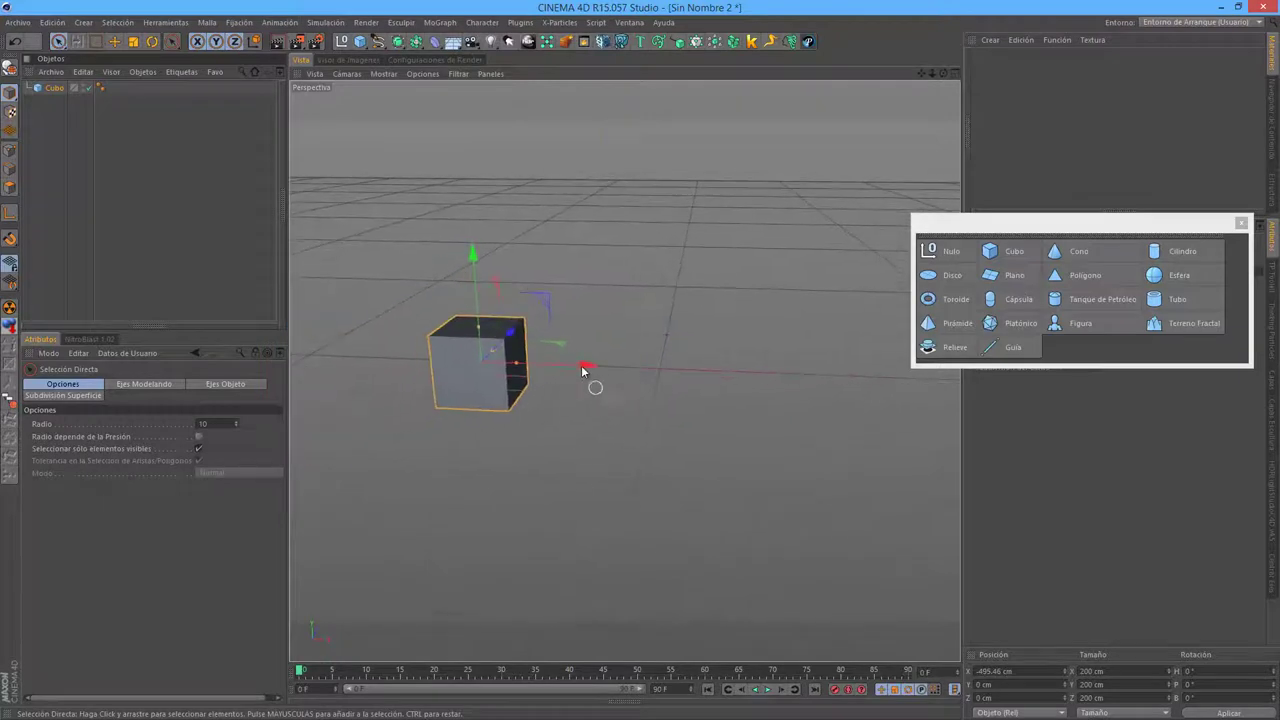
- Add a cone, then raise and shift the cube and cone leftward into a row
click(1079, 252)
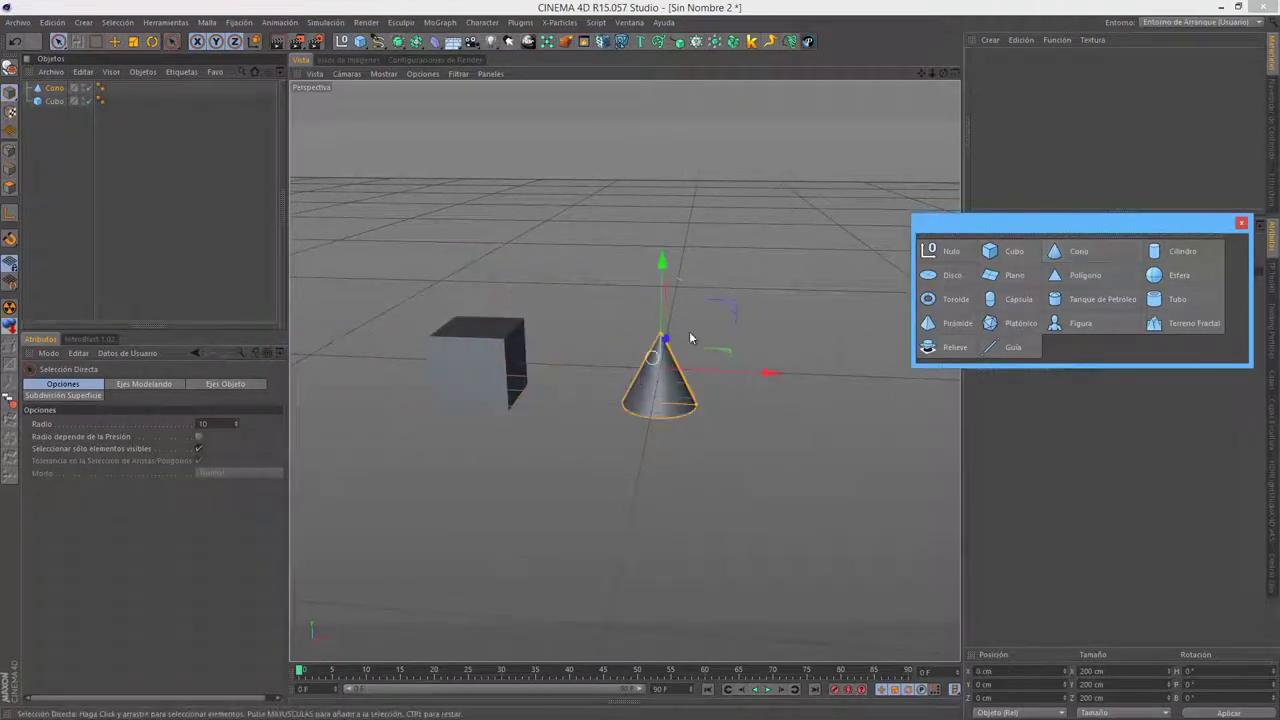
drag(658, 258, 667, 224)
click(495, 380)
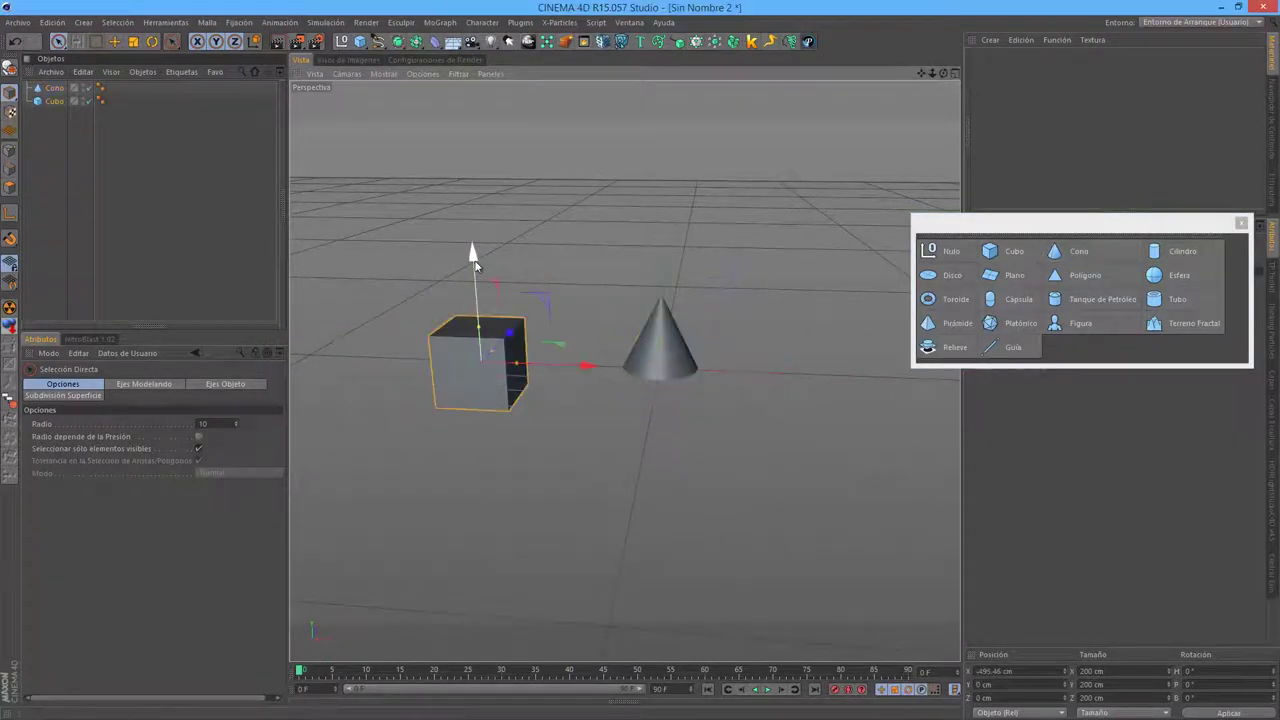
drag(470, 250, 470, 207)
drag(595, 334, 500, 317)
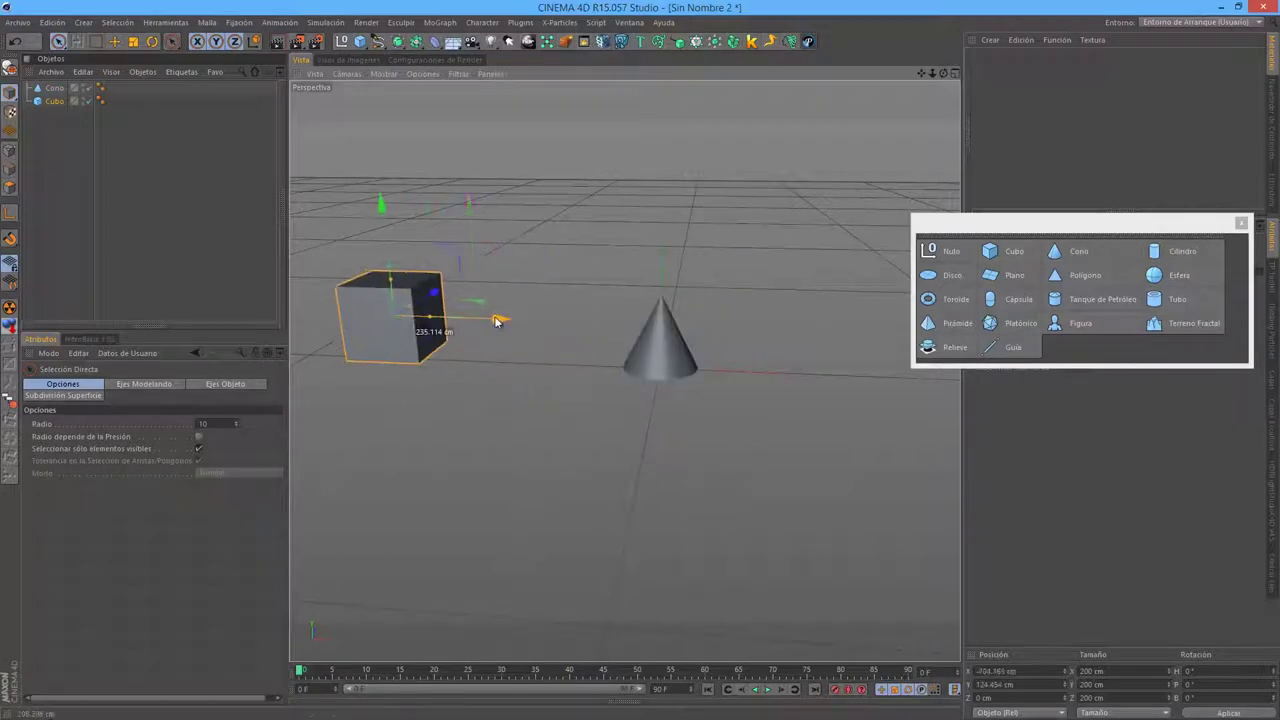
click(675, 345)
drag(666, 218, 665, 196)
drag(780, 309, 670, 305)
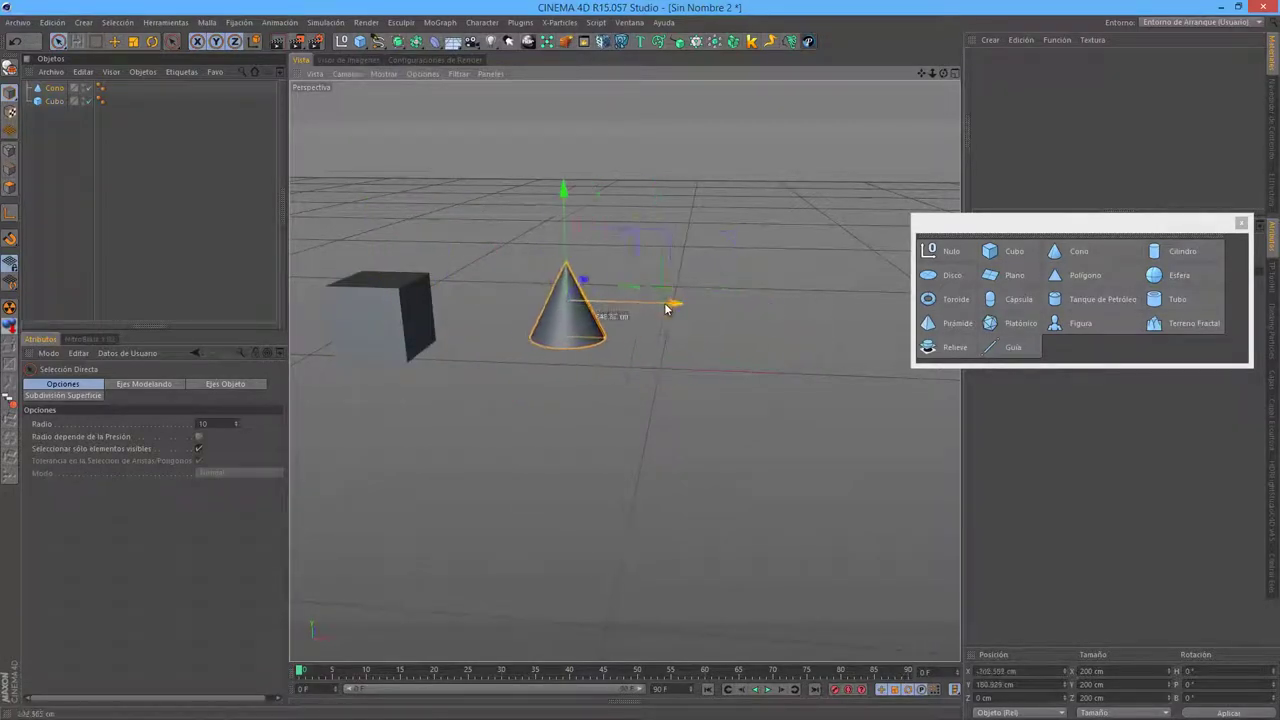
- Add a cylinder, raise it, and shift the cone a little further left
click(1180, 251)
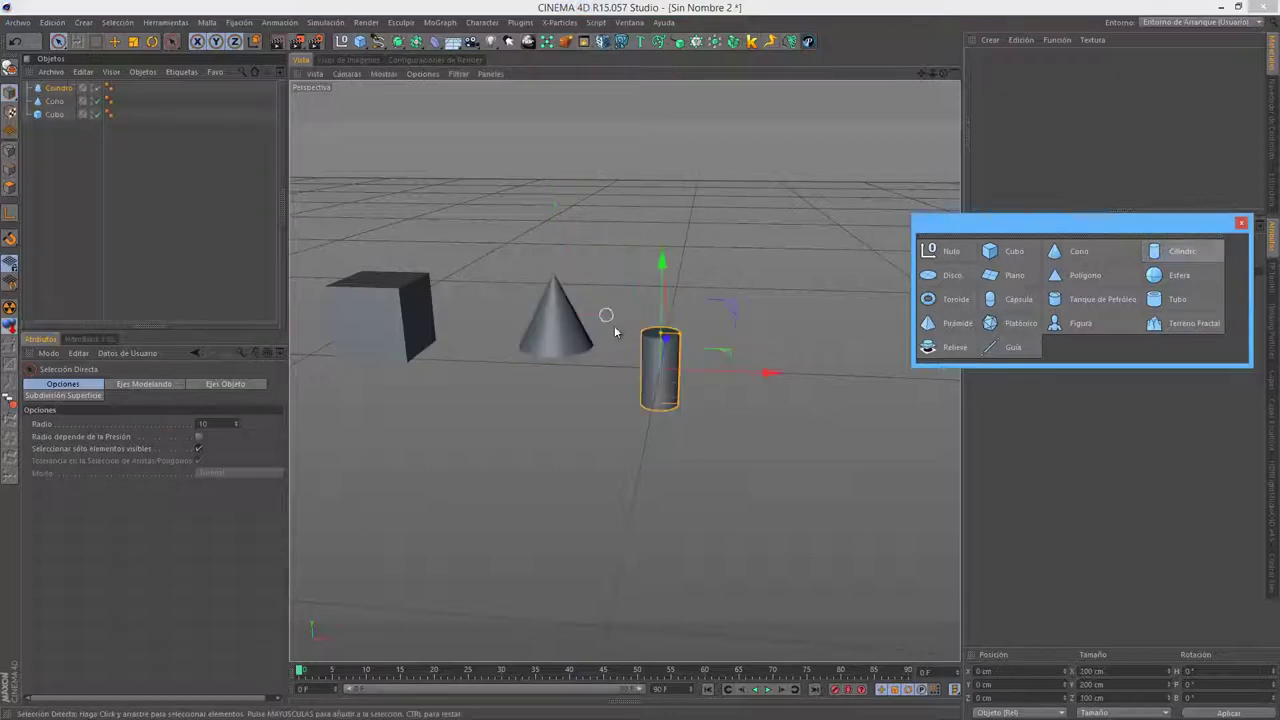
drag(655, 248, 655, 198)
click(580, 320)
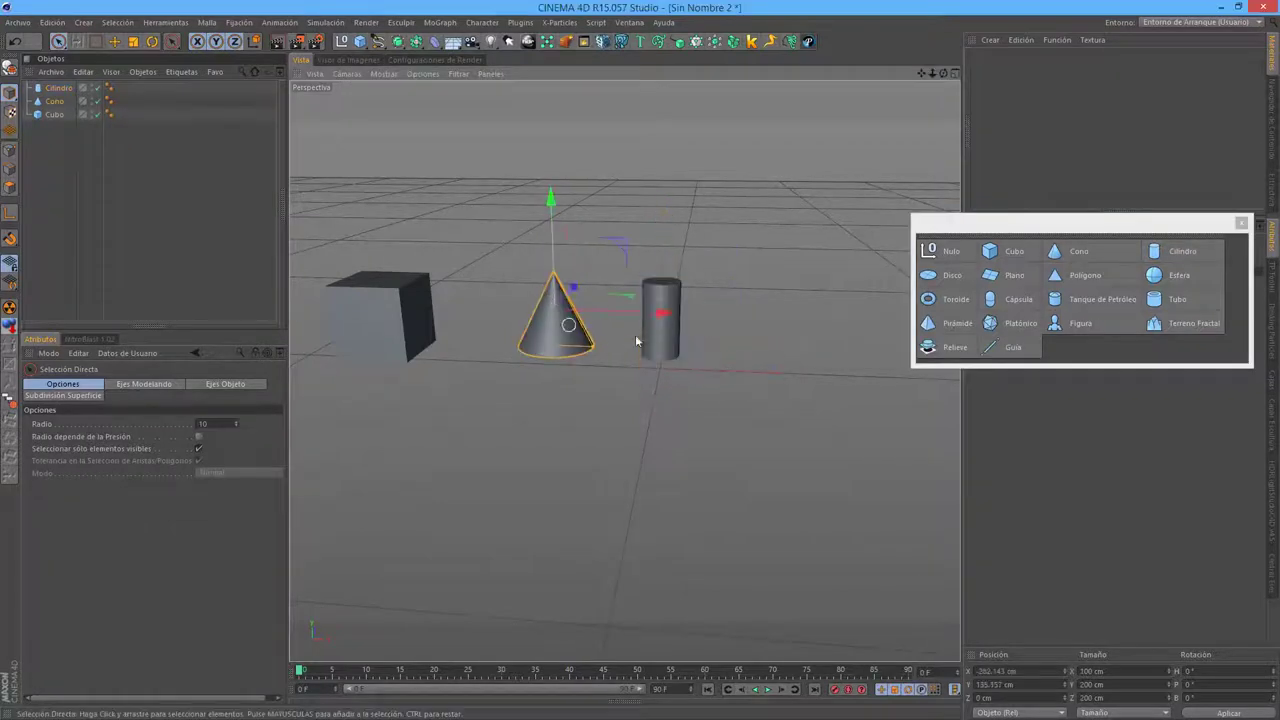
drag(656, 322, 629, 322)
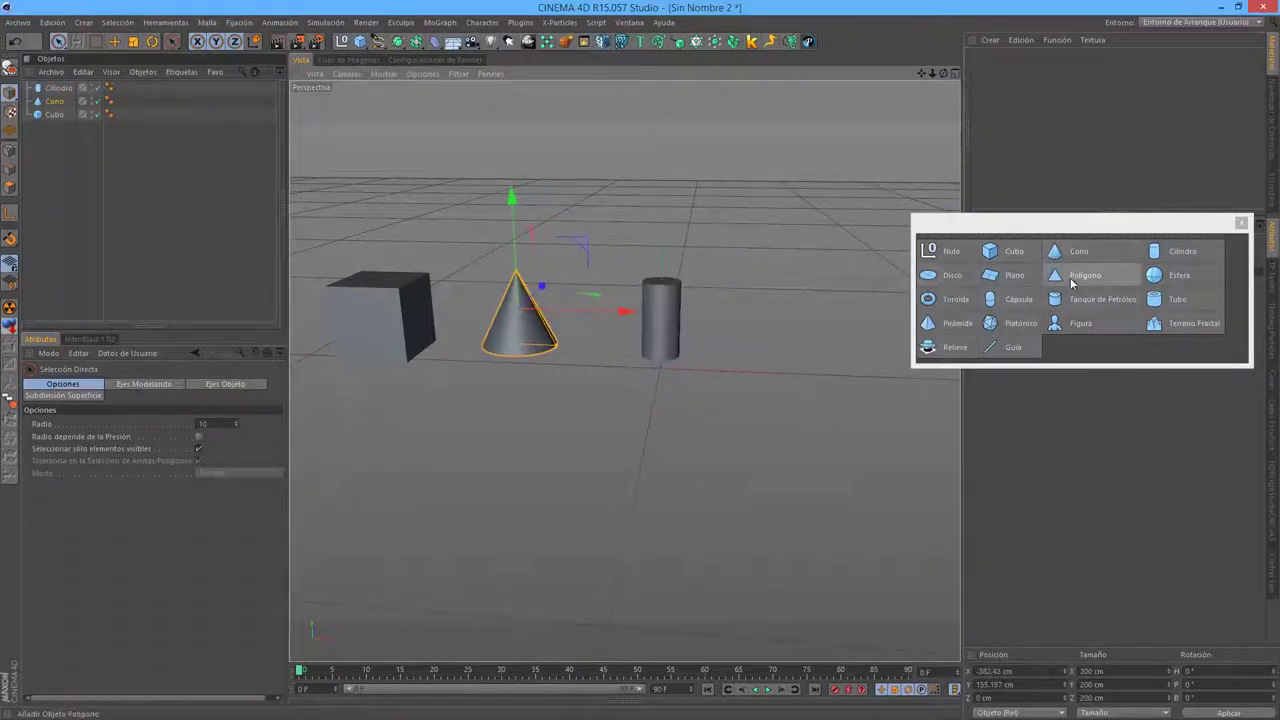
- Add a trial polygon object, adjust its segments, and then delete it
click(1075, 275)
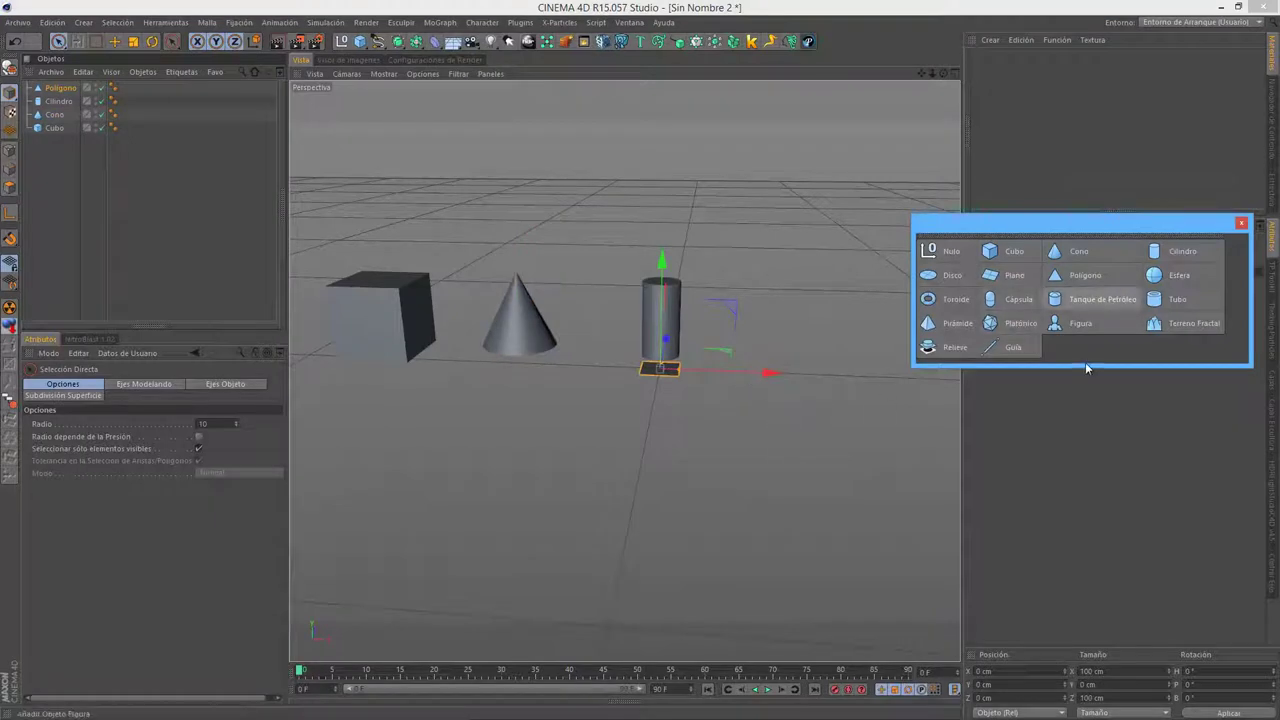
drag(1122, 227, 1129, 82)
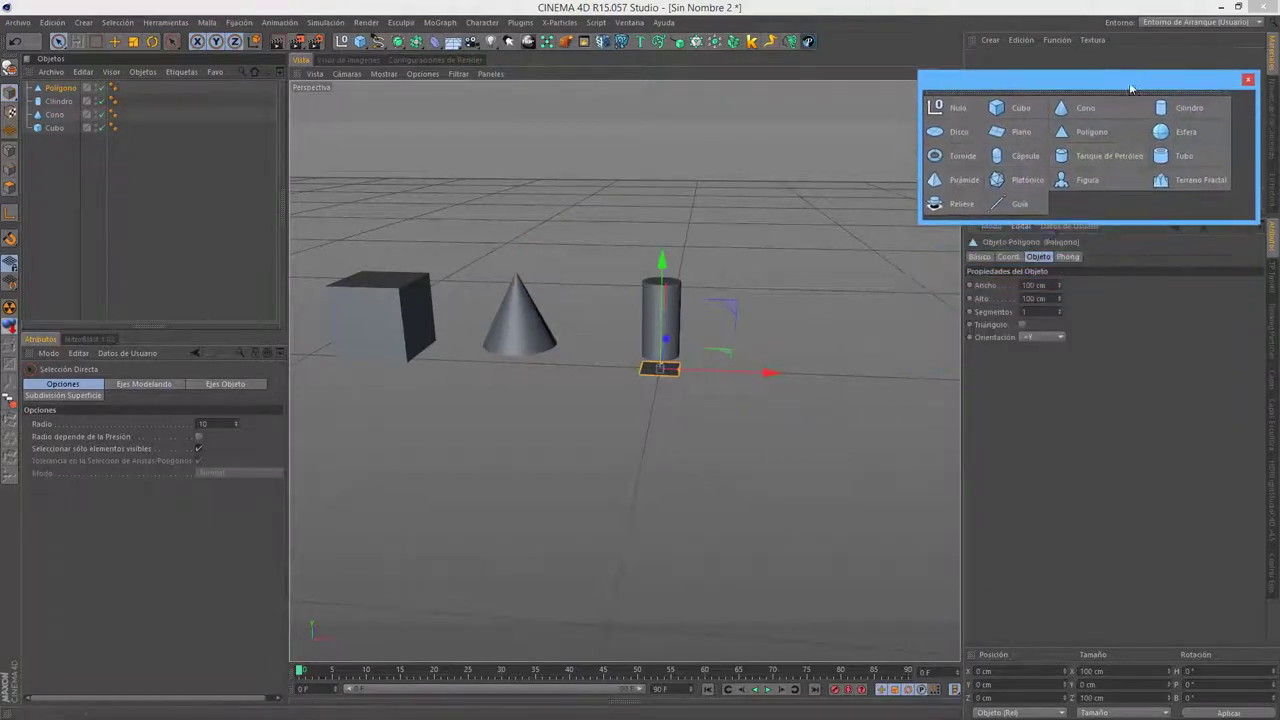
click(1040, 312)
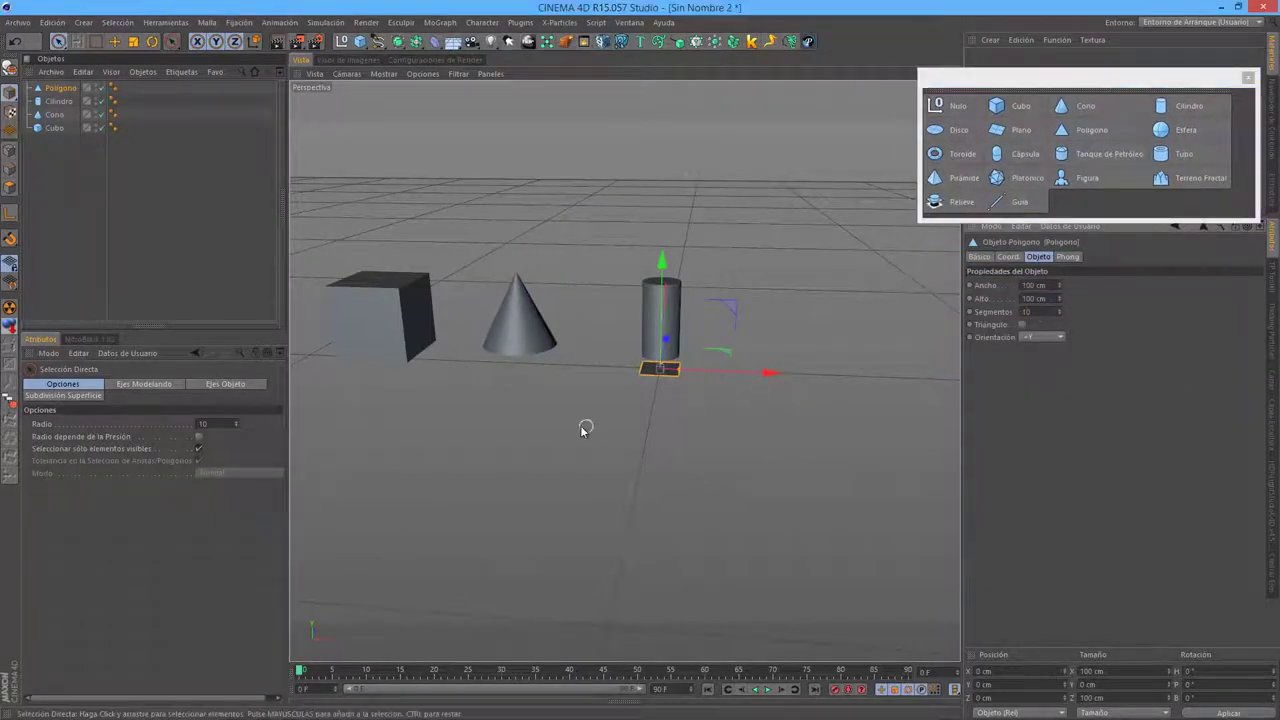
mouse_move(691, 427)
alt+mouse_down()
mouse_move(730, 400)
mouse_move(766, 497)
alt+mouse_up()
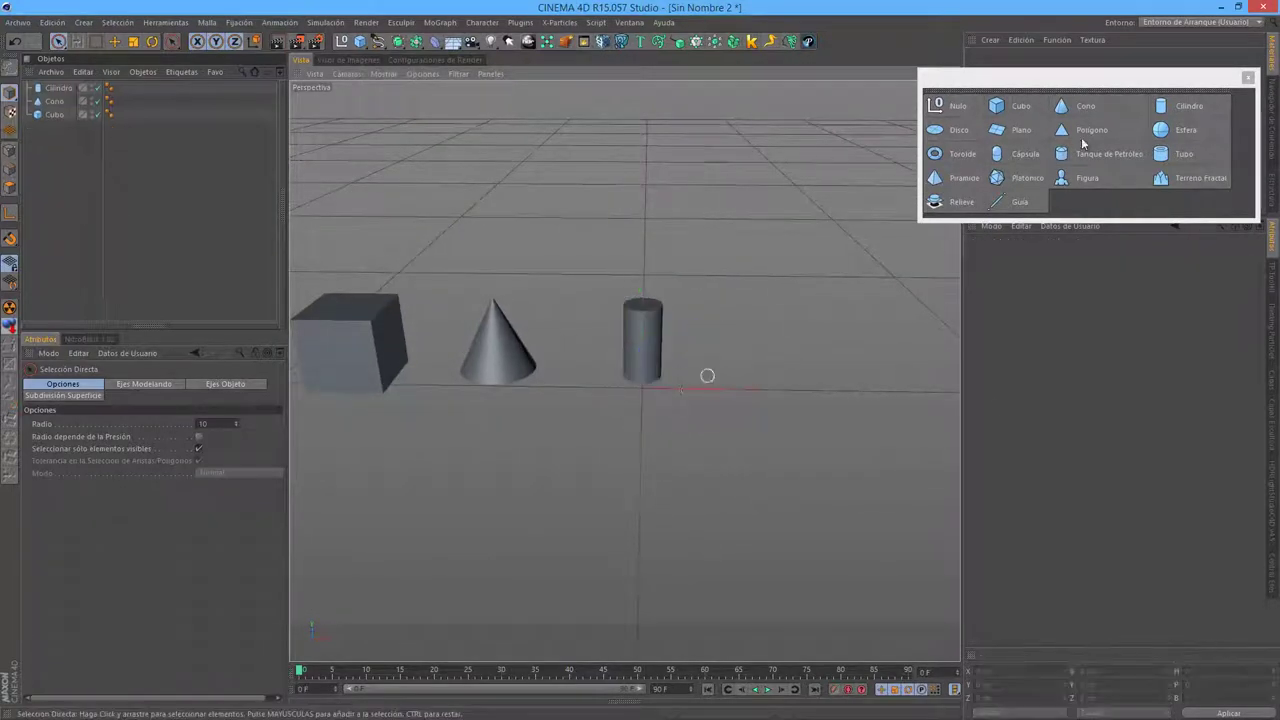
- Add a sphere and place it raised to the right of the cylinder
click(1164, 131)
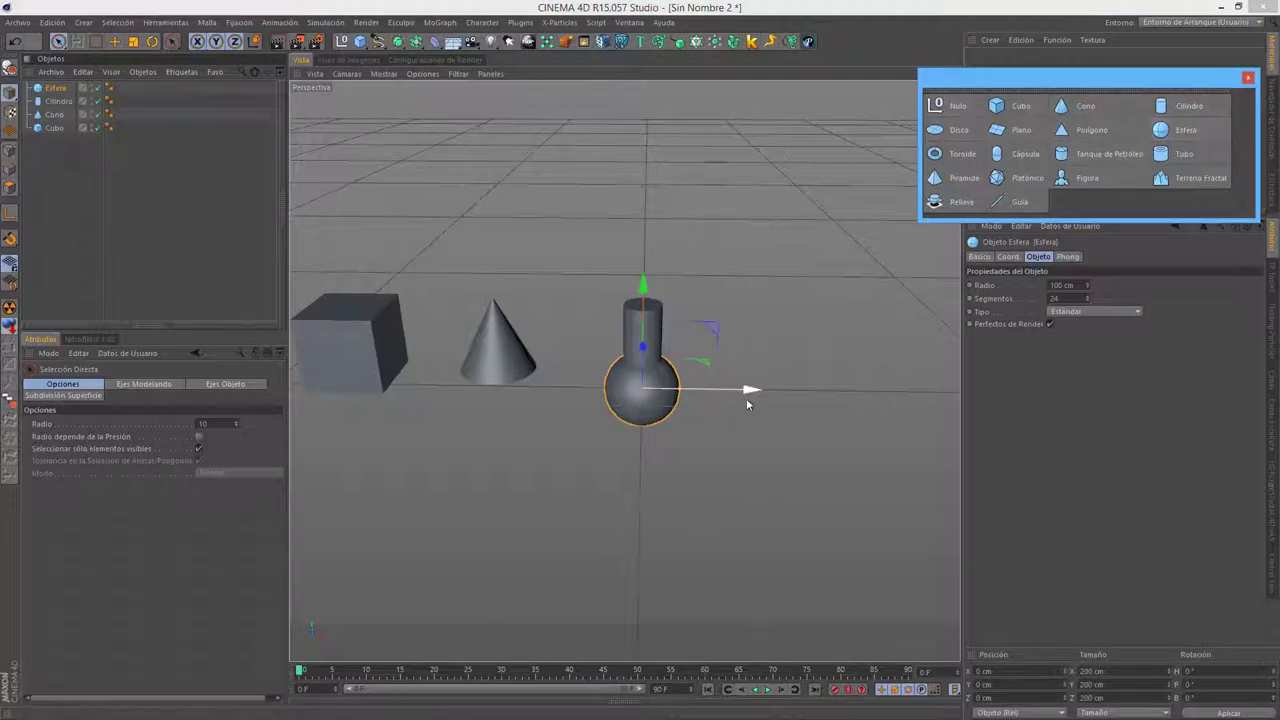
drag(748, 391, 853, 394)
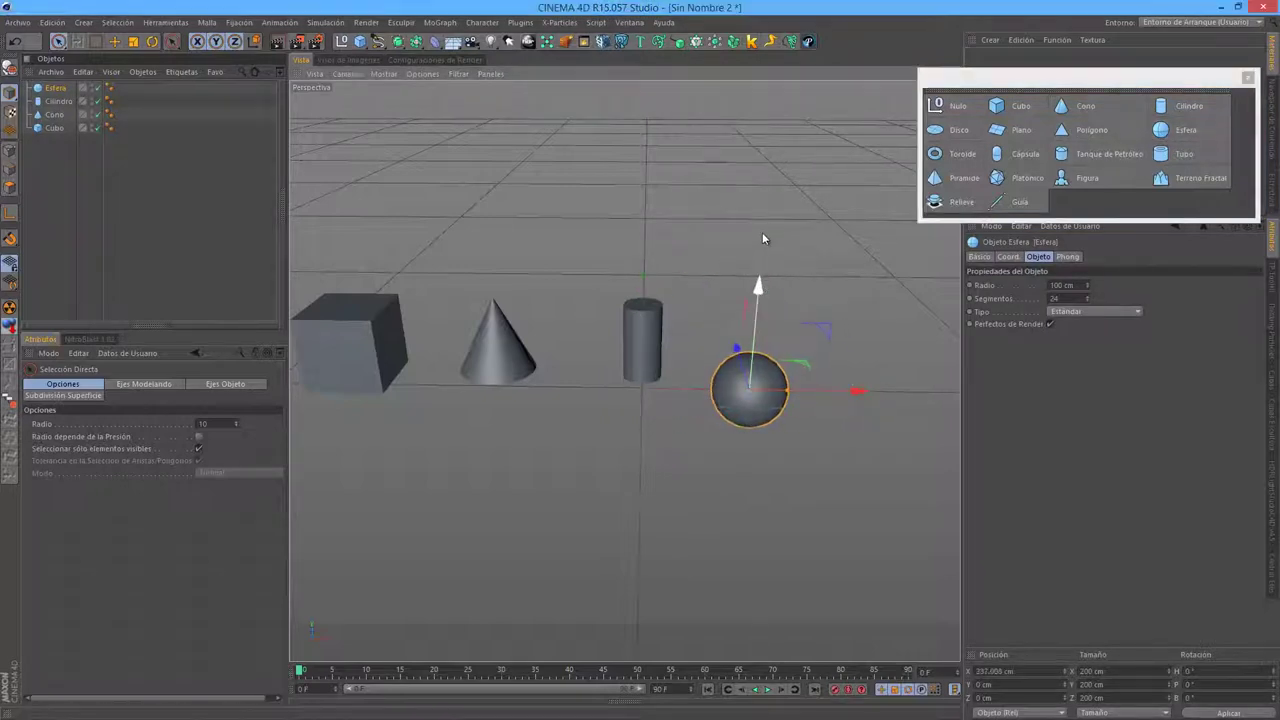
mouse_move(759, 280)
mouse_down()
mouse_move(764, 236)
mouse_move(800, 228)
mouse_up()
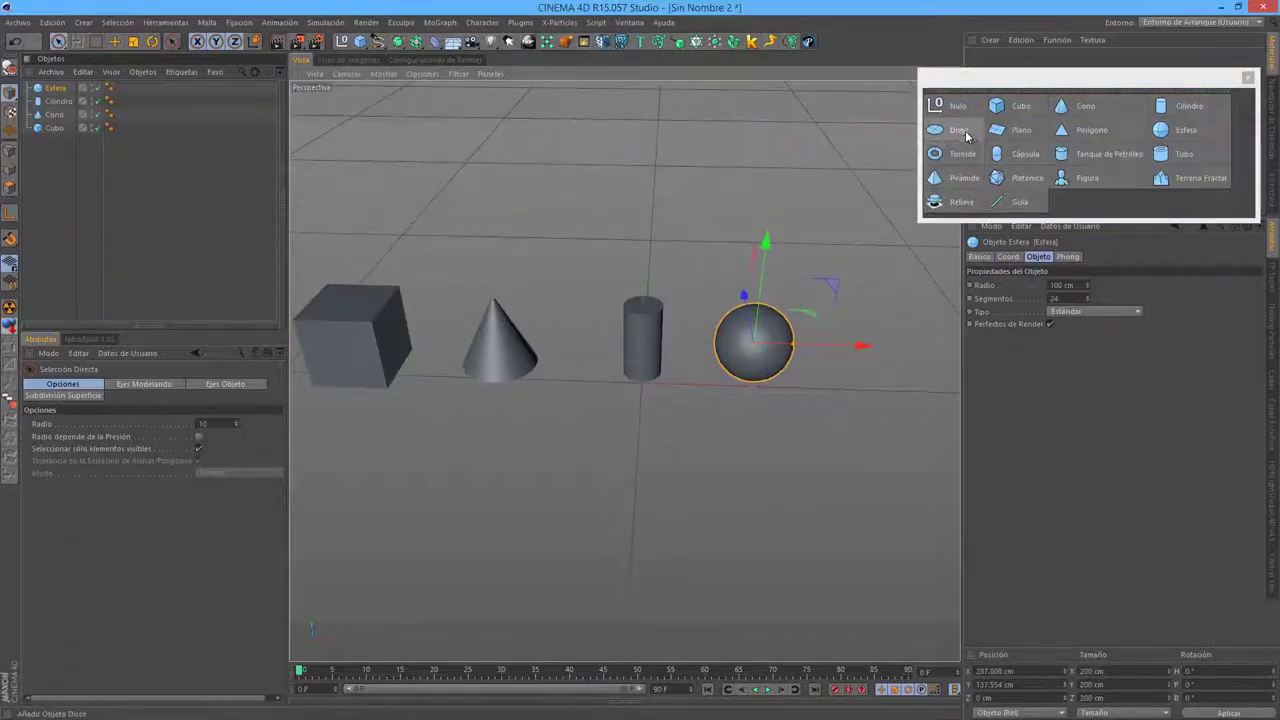
- Add a 400 × 400 cm plane and place it raised beyond the sphere
click(1021, 130)
alt+drag(859, 334, 670, 370)
drag(557, 418, 780, 411)
drag(685, 324, 684, 294)
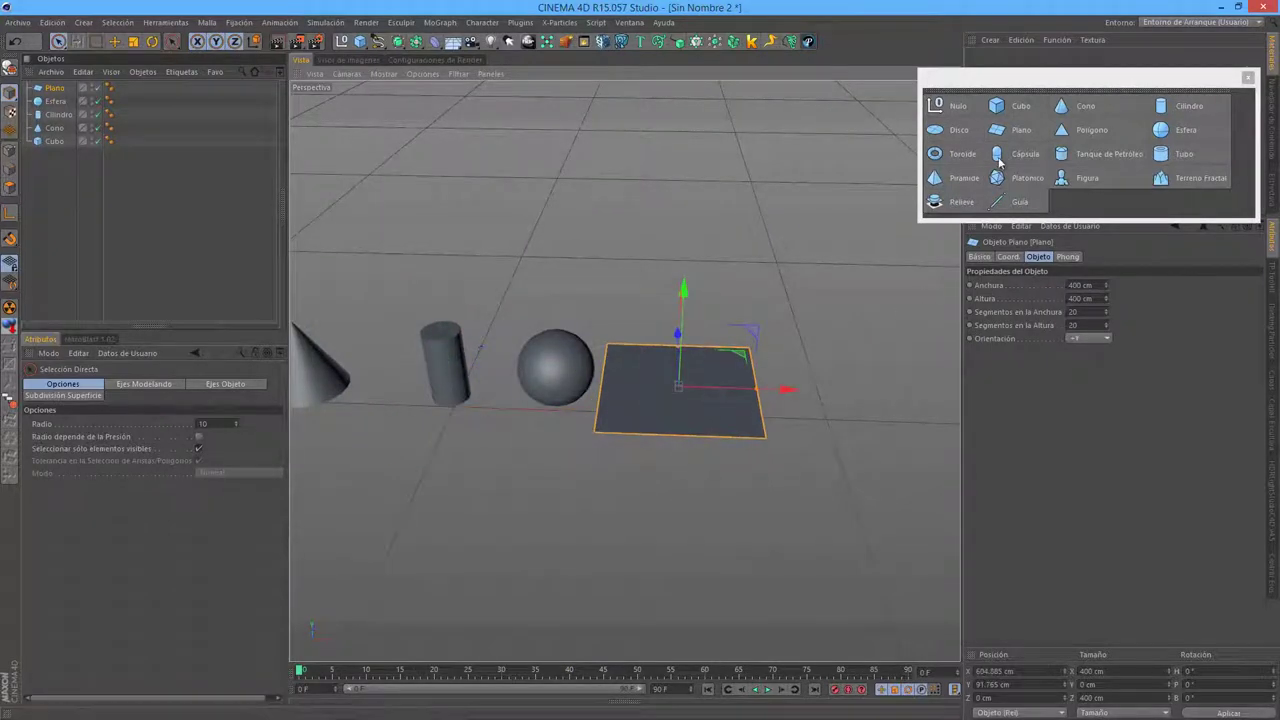
- Add a disc, slide it far right, and lift it slightly
click(960, 129)
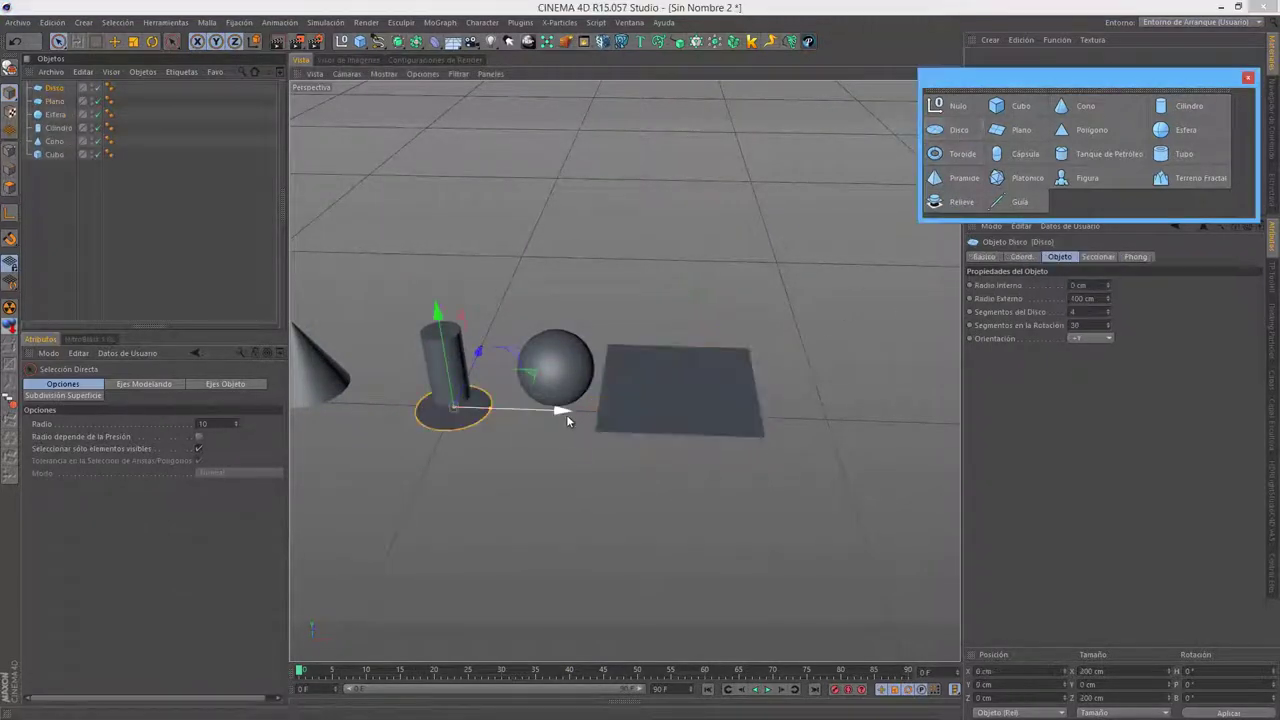
drag(566, 420, 638, 359)
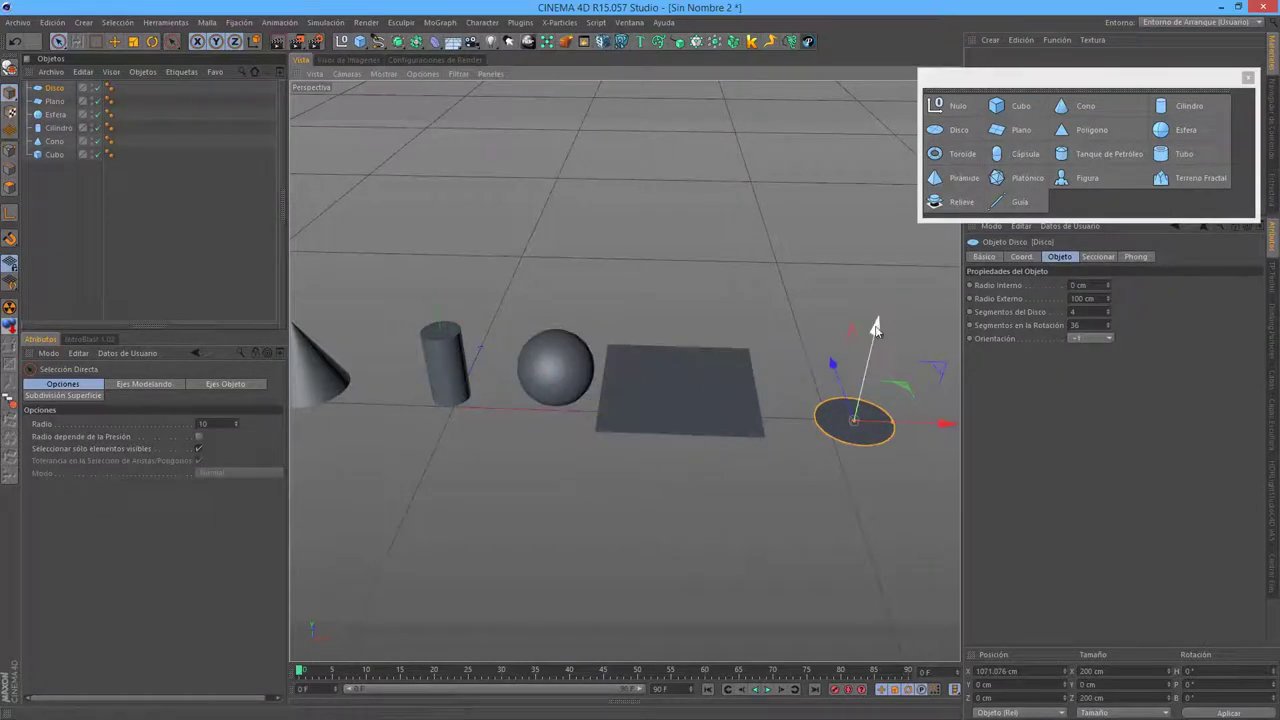
drag(875, 328, 876, 321)
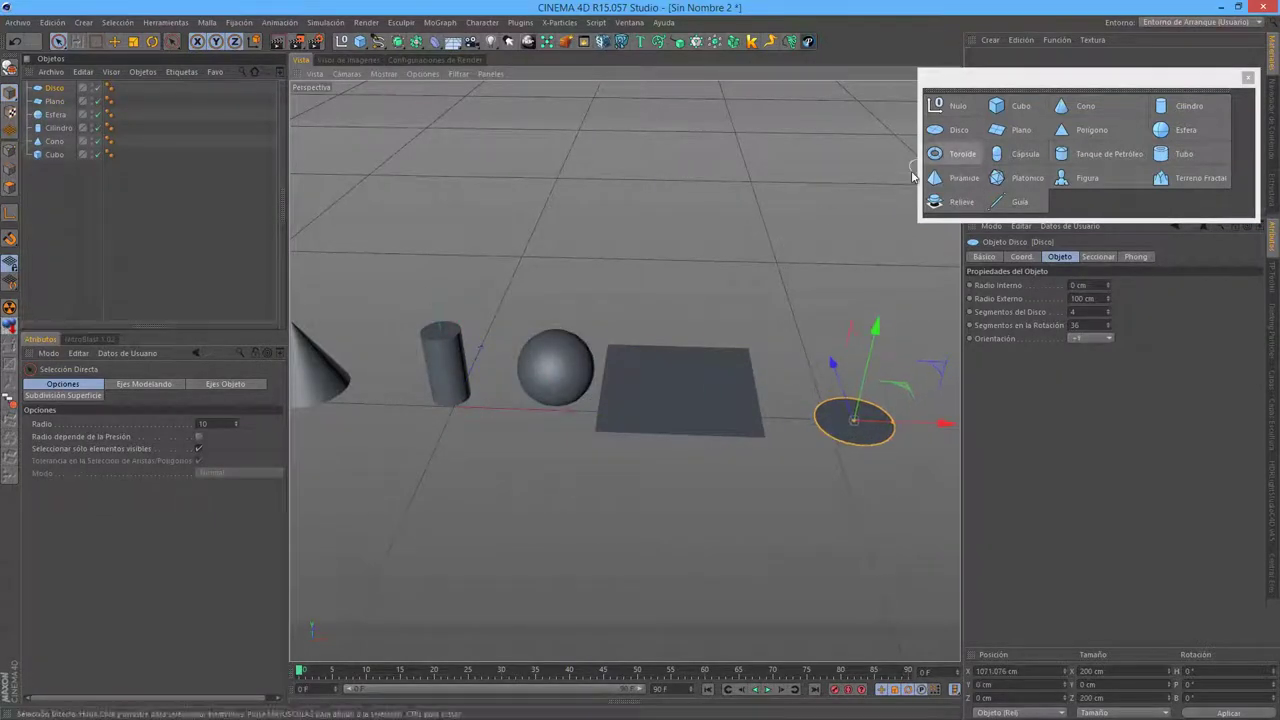
- Add a torus and move it right along X to about 1610 cm
click(962, 153)
alt+middle_drag(627, 436, 480, 423)
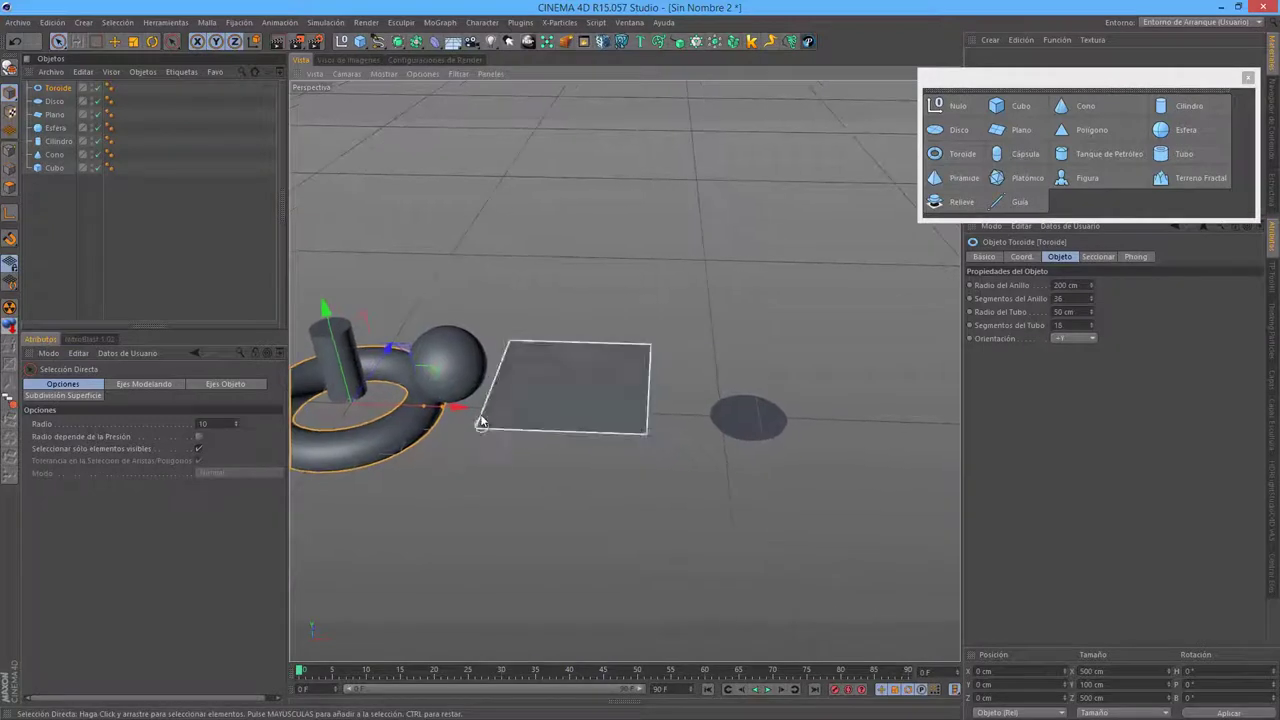
drag(449, 403, 646, 363)
alt+drag(358, 479, 778, 376)
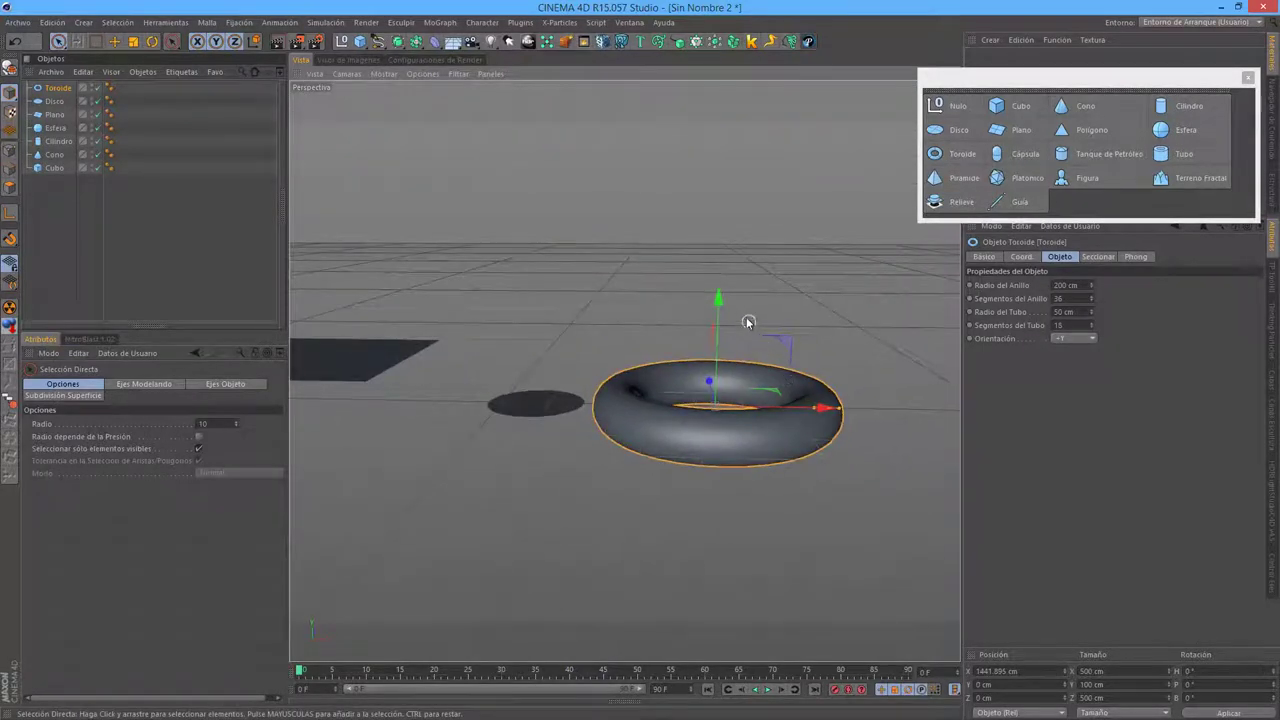
drag(820, 408, 856, 408)
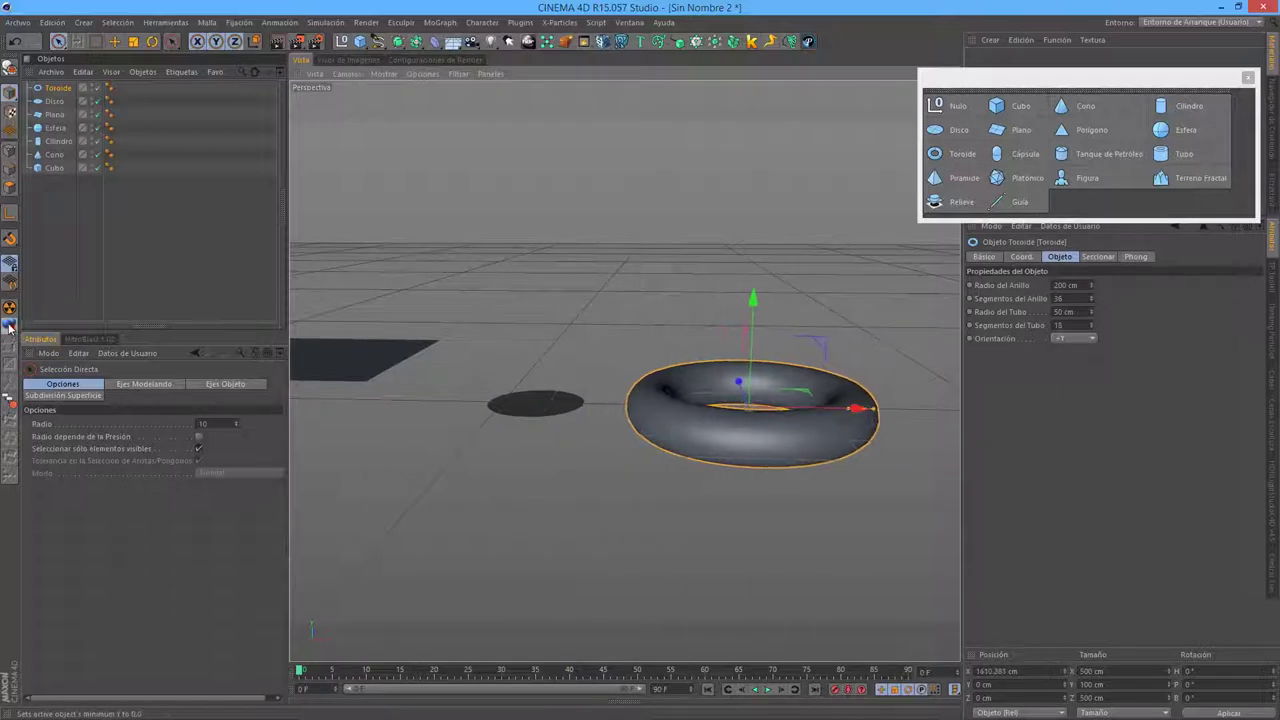
alt+drag(747, 451, 609, 404)
alt+middle_drag(528, 422, 728, 410)
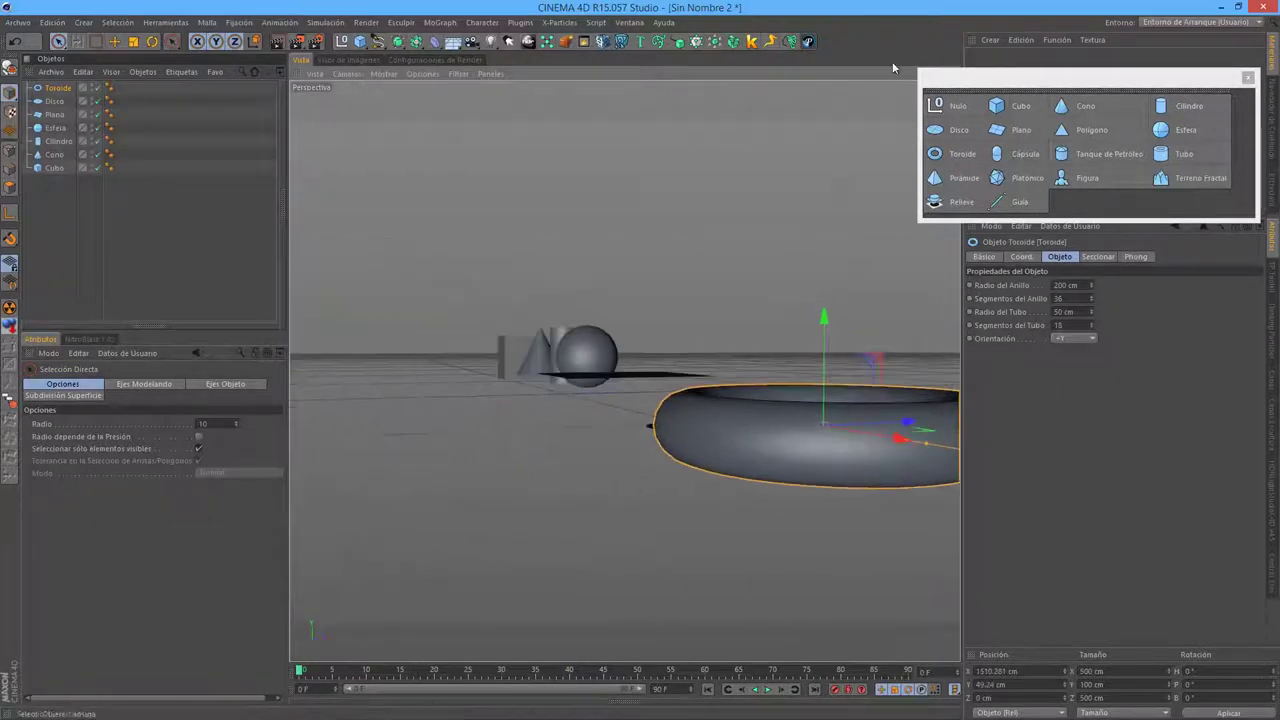
- Briefly select all objects, then reselect only the torus
key(ctrl+a)
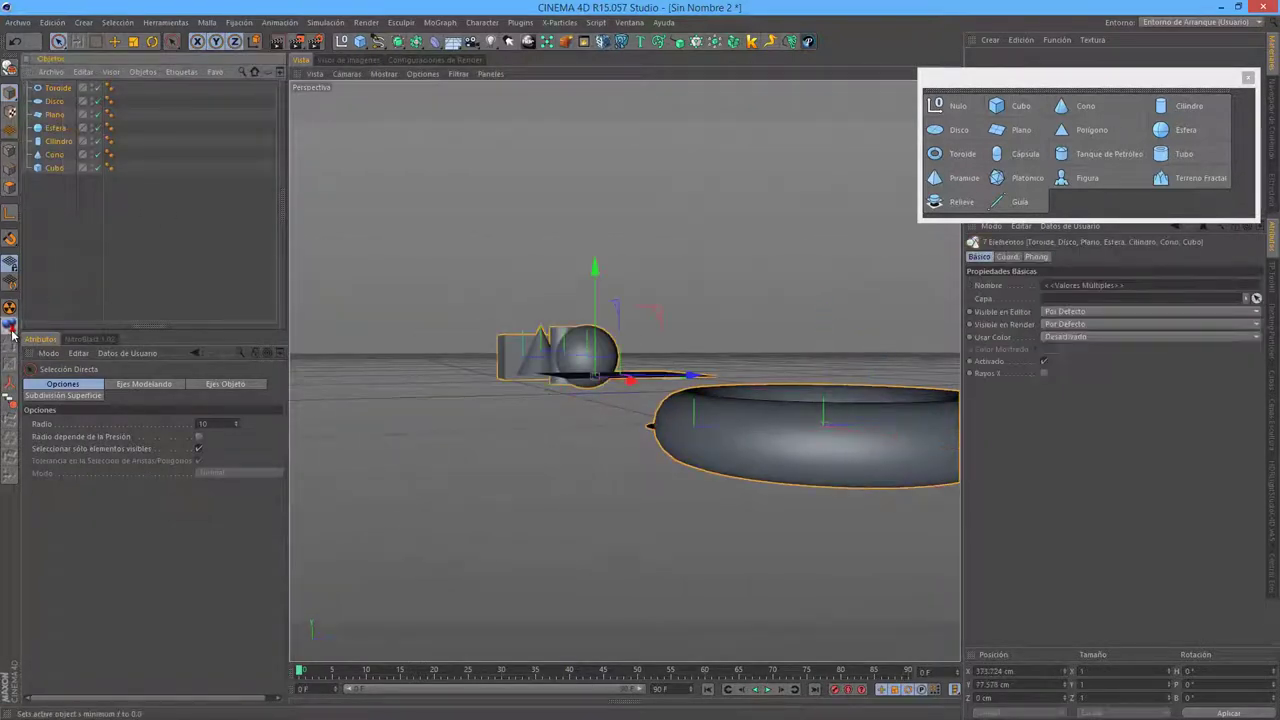
click(872, 398)
key(super)
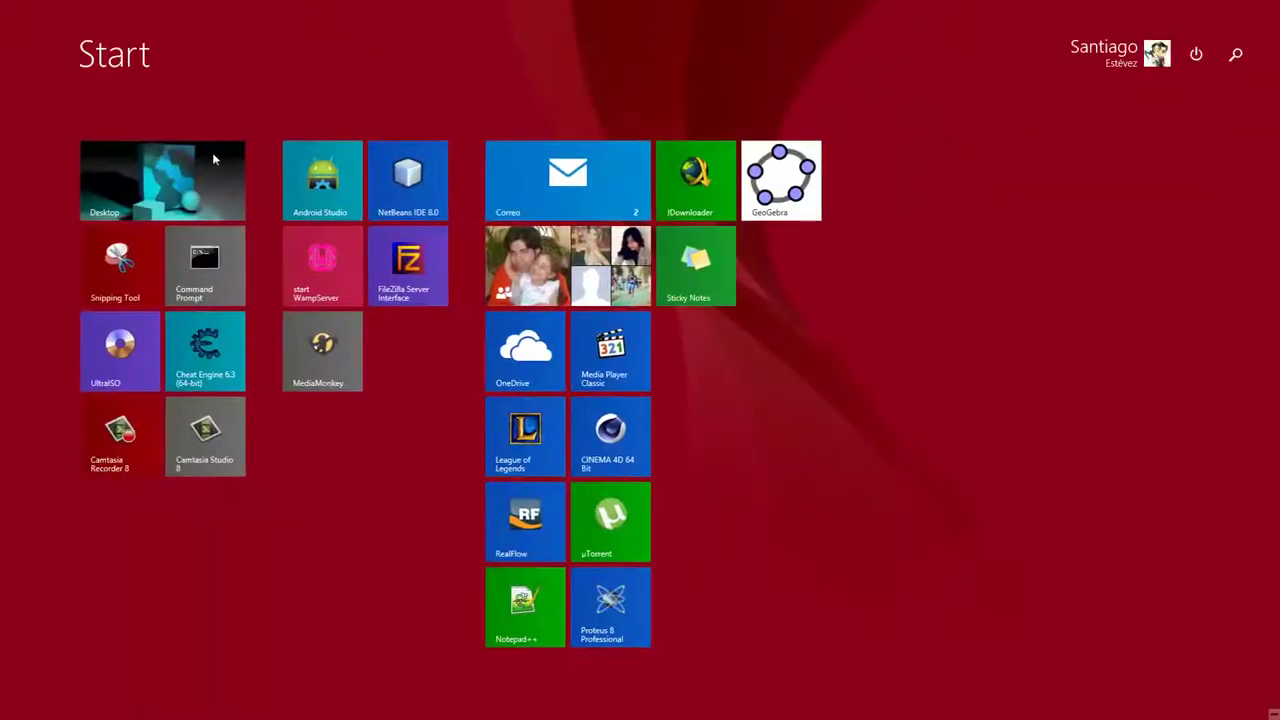
key(super)
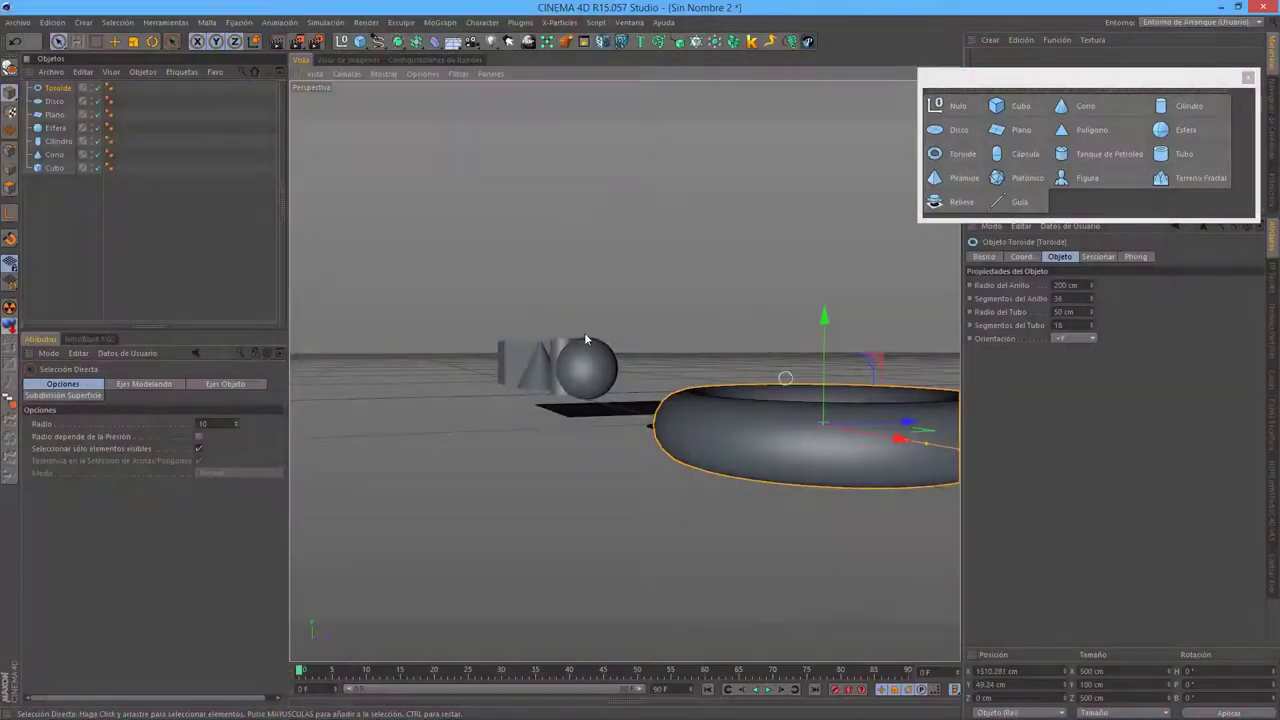
- Add a tube primitive positioned at X -1512.713 cm beside the cube
mouse_move(658, 346)
alt+mouse_down()
mouse_move(568, 334)
mouse_move(577, 389)
alt+mouse_up()
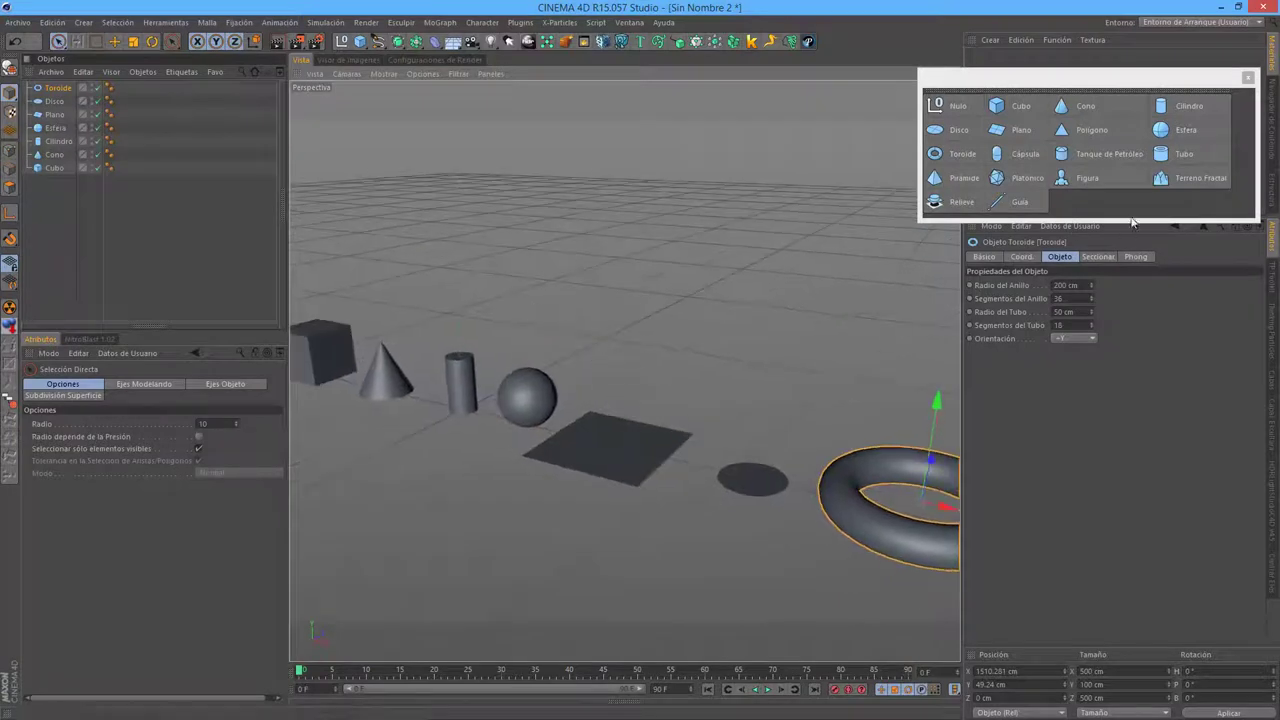
click(1184, 154)
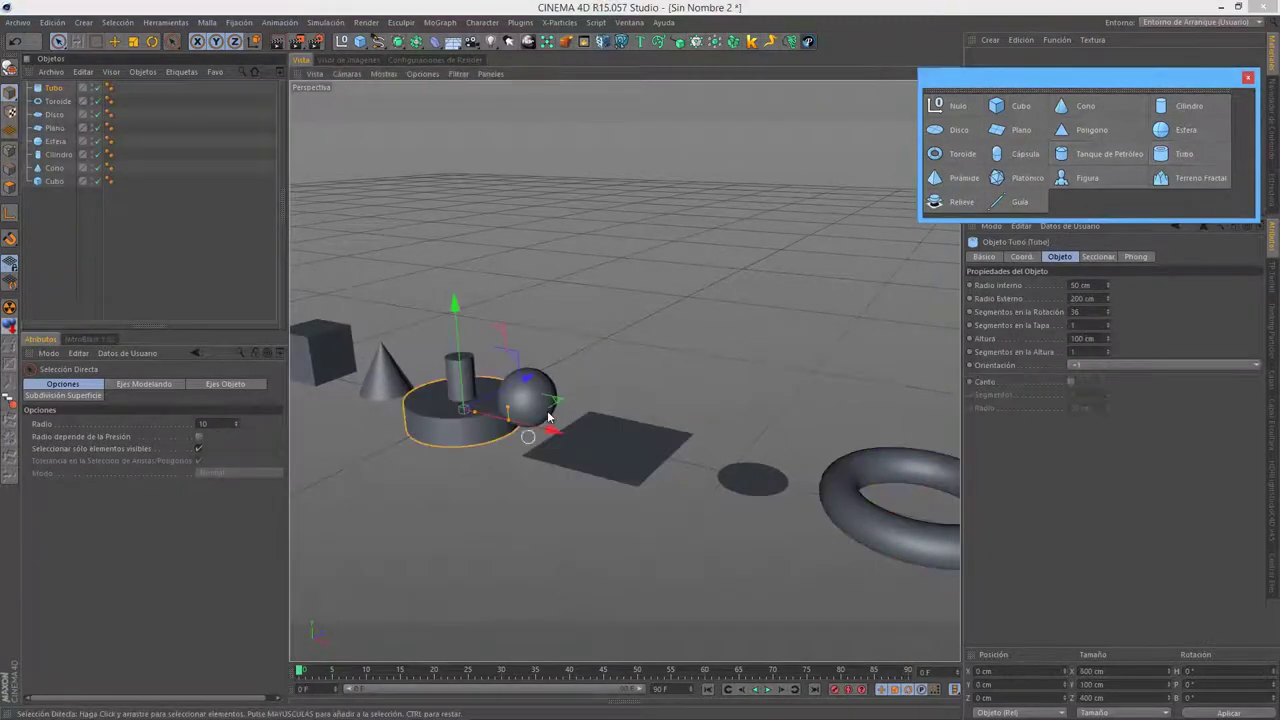
mouse_move(781, 388)
alt+mouse_down()
mouse_move(825, 490)
mouse_move(487, 400)
alt+mouse_up()
scroll(487, 396, up, 3)
scroll(568, 395, up, 3)
alt+drag(568, 394, 651, 492)
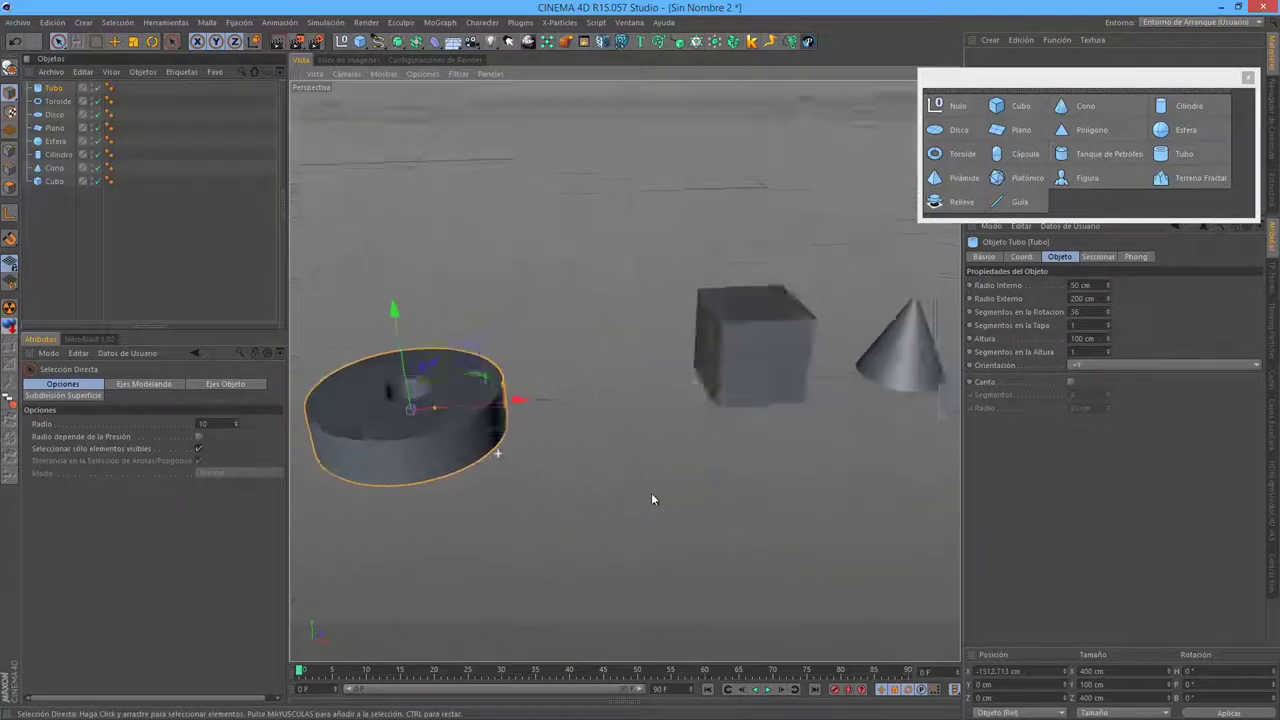
scroll(486, 463, up, 3)
scroll(451, 480, up, 3)
scroll(556, 466, up, 3)
- Frame the tube with O and dock the primitives palette into the layout
key(o)
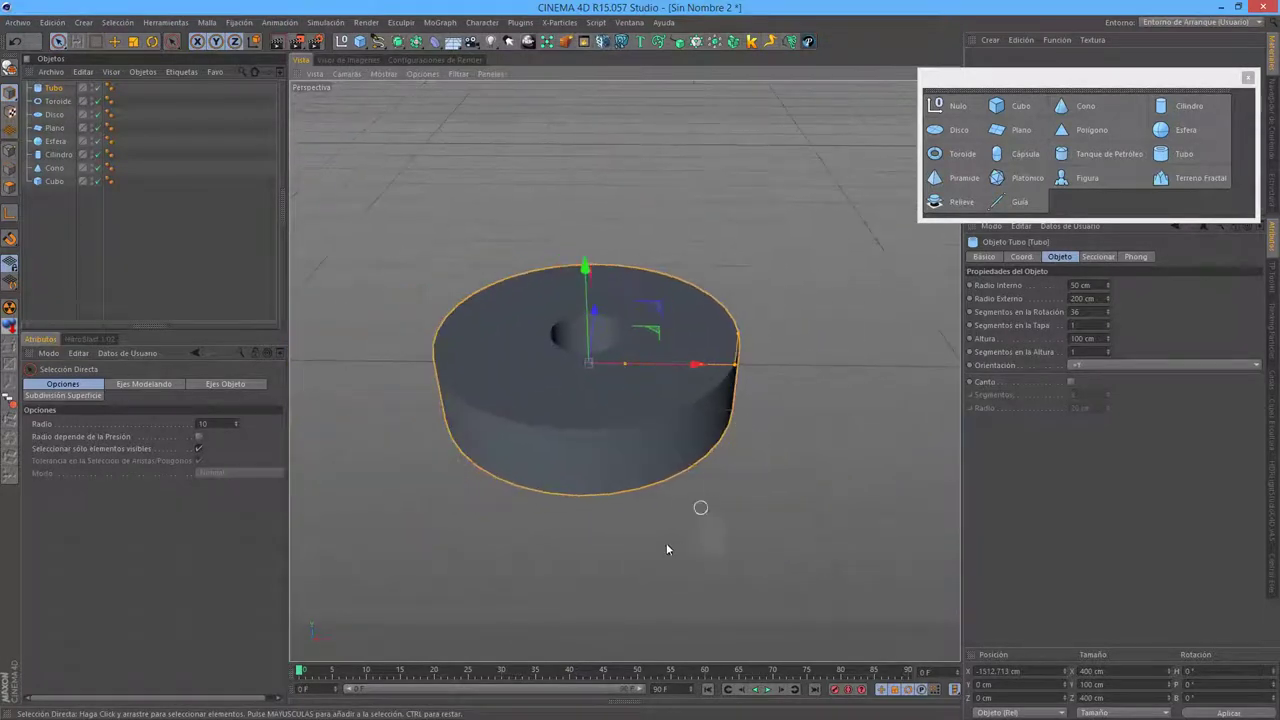
alt+drag(666, 543, 597, 523)
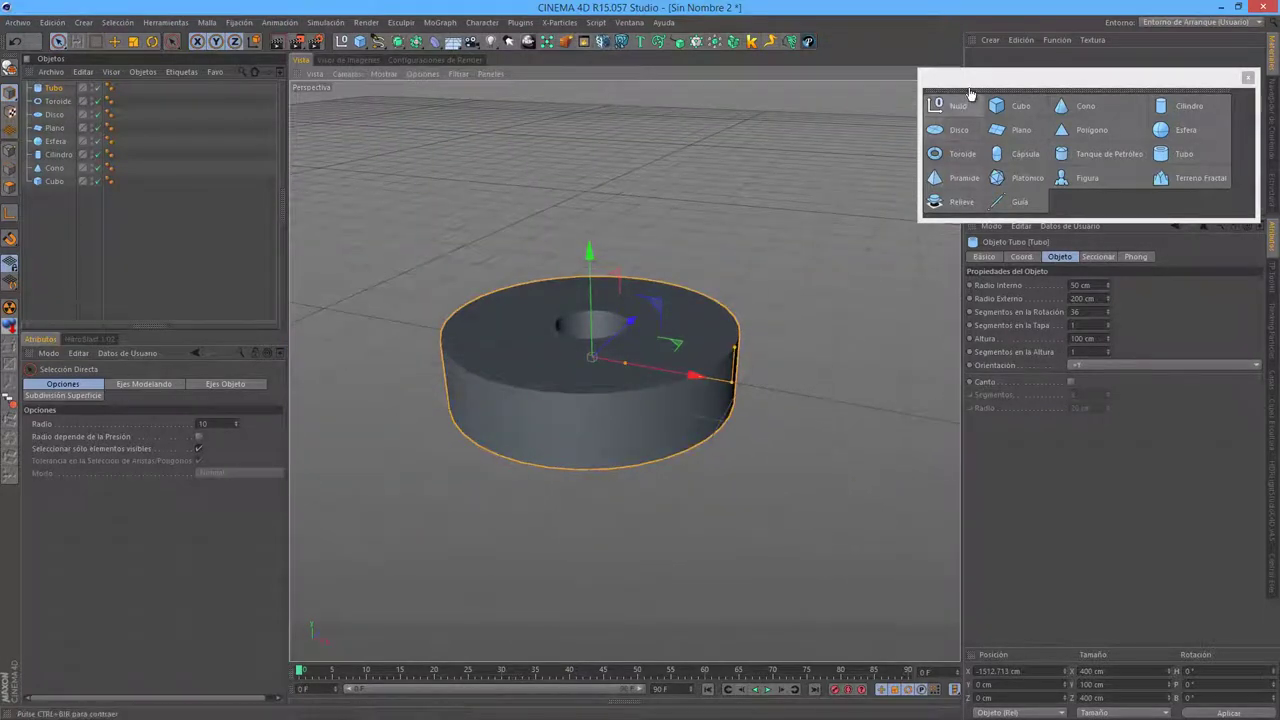
drag(971, 95, 986, 88)
drag(1047, 43, 1037, 62)
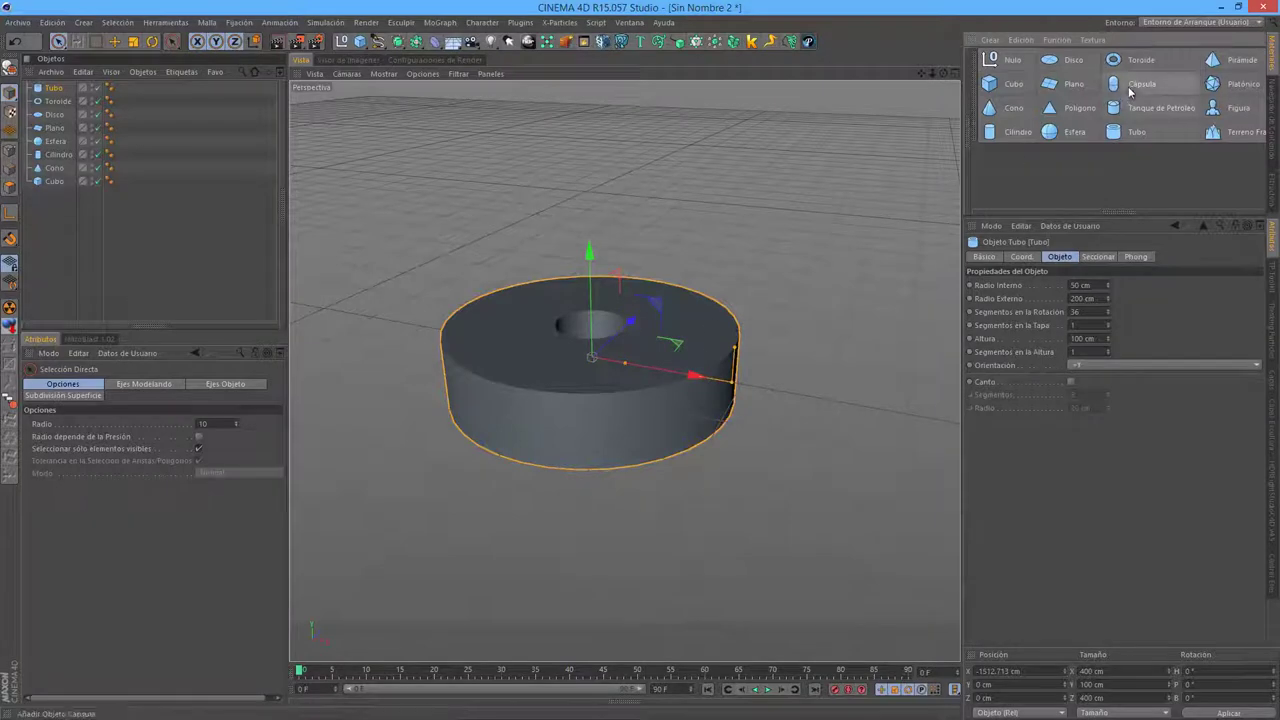
- Remove the docked primitives palette from the layout
right_click(978, 75)
click(1003, 358)
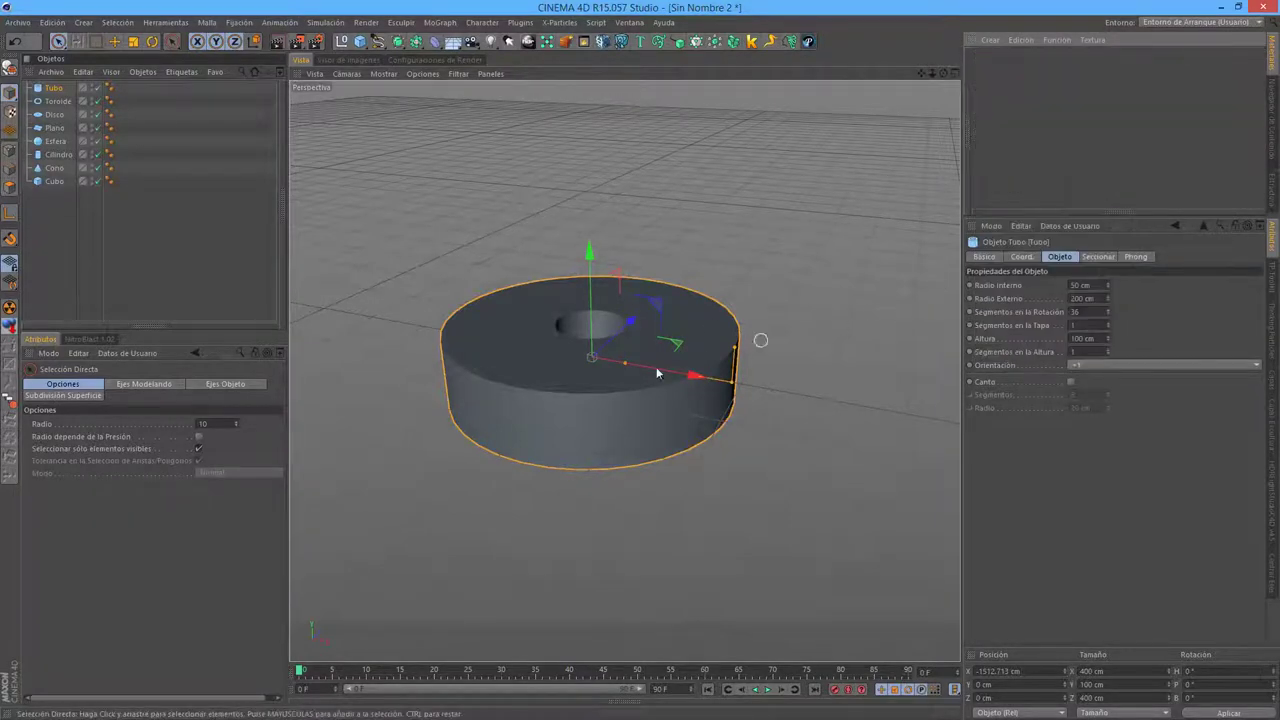
alt+drag(760, 338, 637, 369)
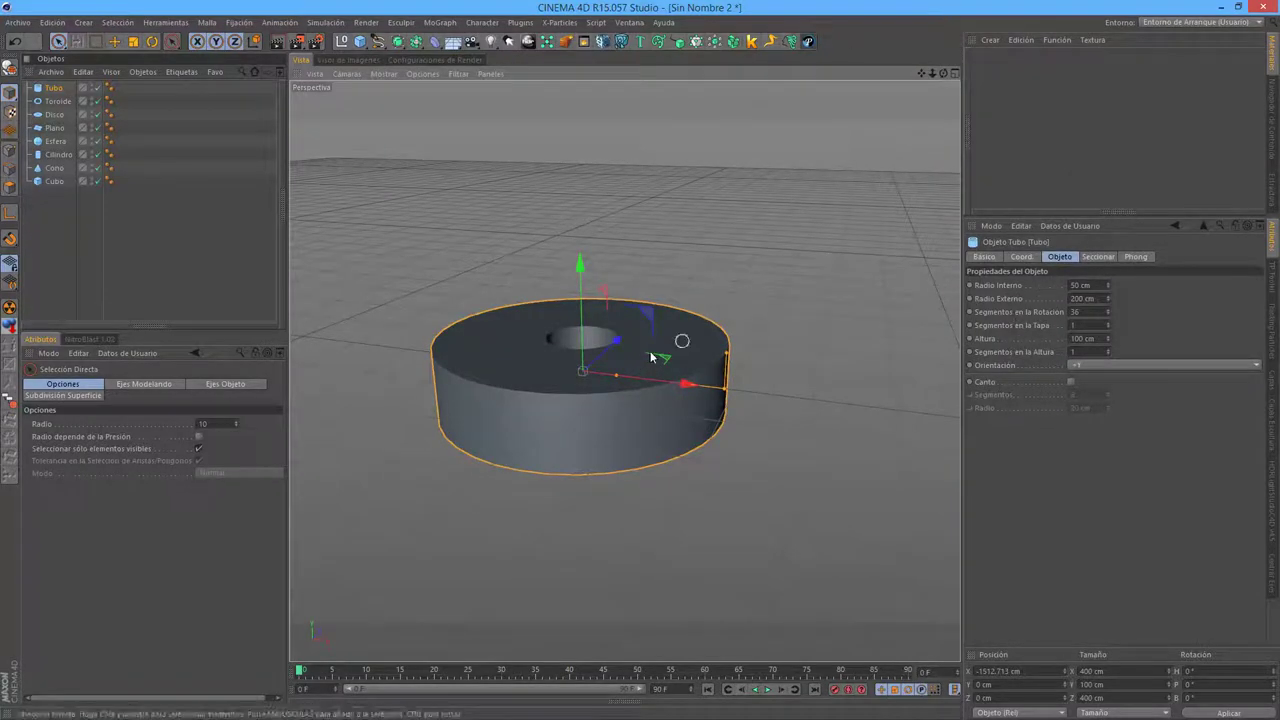
- Resize the tube to inner radius 215.824 cm, outer radius 255.17 cm, height 100.098 cm
mouse_move(726, 358)
mouse_down()
mouse_move(686, 347)
mouse_move(731, 398)
mouse_up()
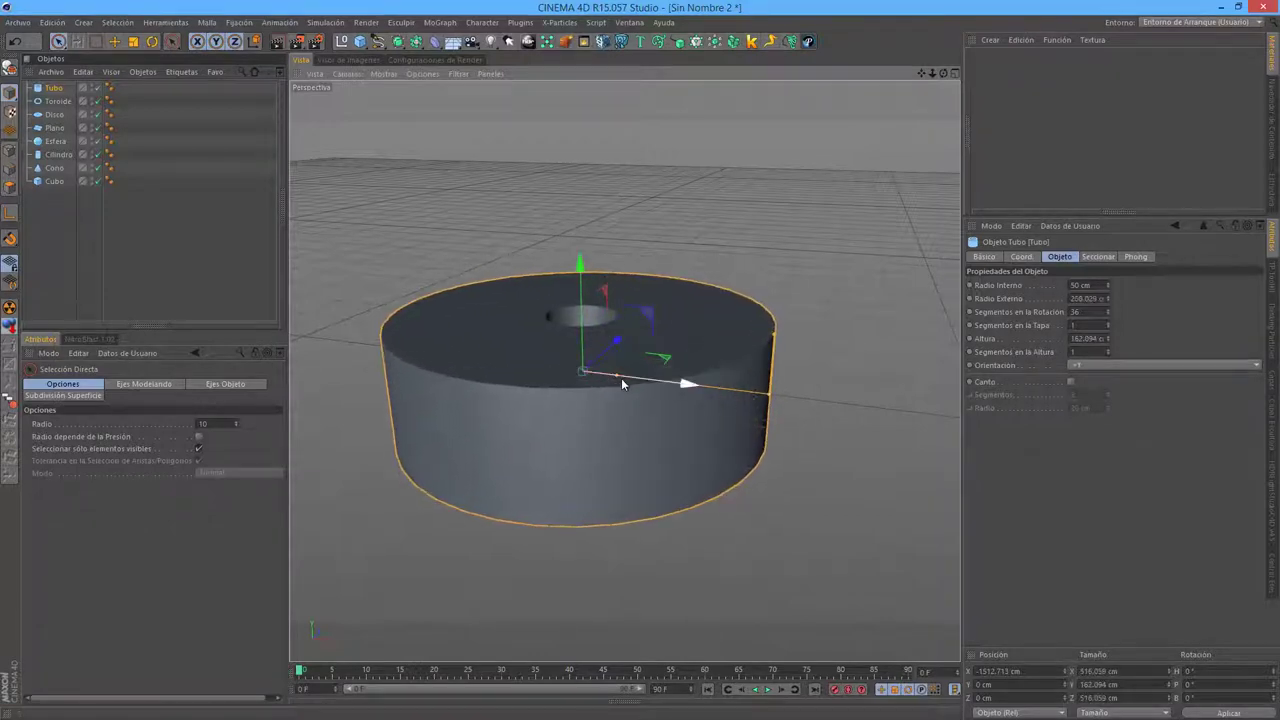
mouse_move(618, 382)
mouse_down()
mouse_move(704, 380)
mouse_move(664, 326)
mouse_move(679, 405)
mouse_up()
scroll(697, 282, up, 5)
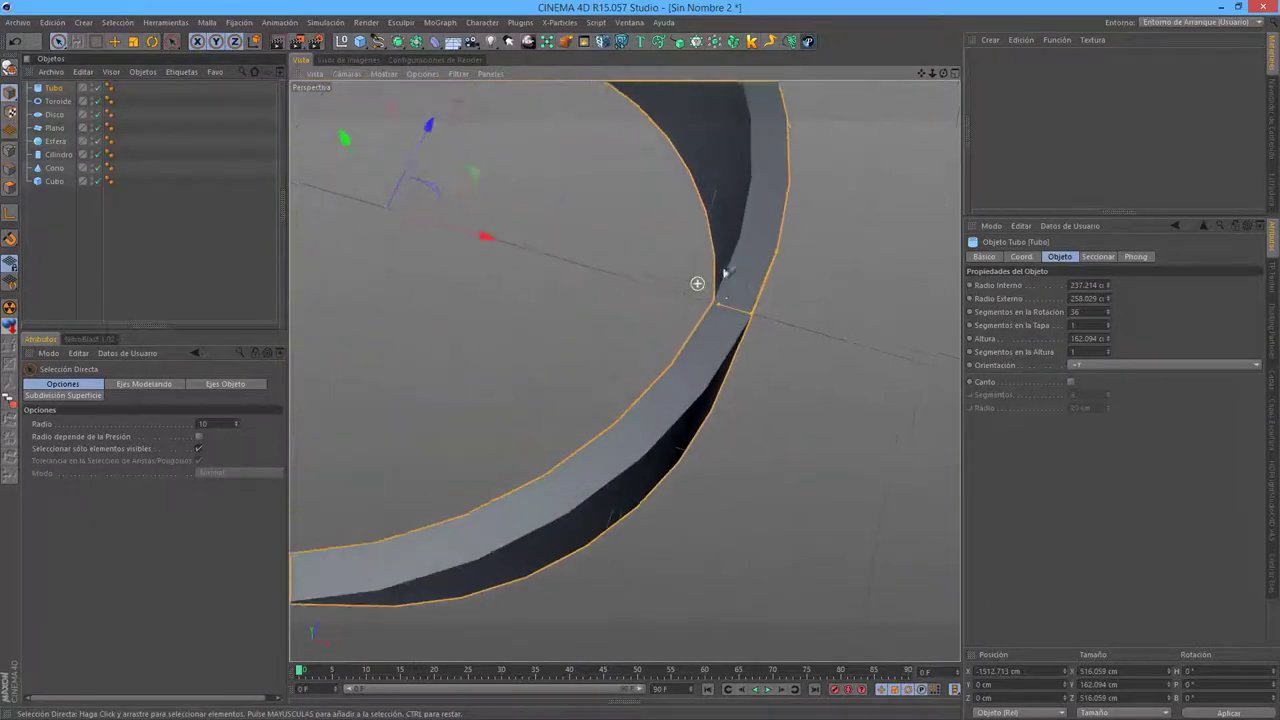
scroll(720, 294, up, 3)
mouse_move(720, 294)
alt+mouse_down()
mouse_move(723, 357)
mouse_move(678, 284)
mouse_move(703, 372)
alt+mouse_up()
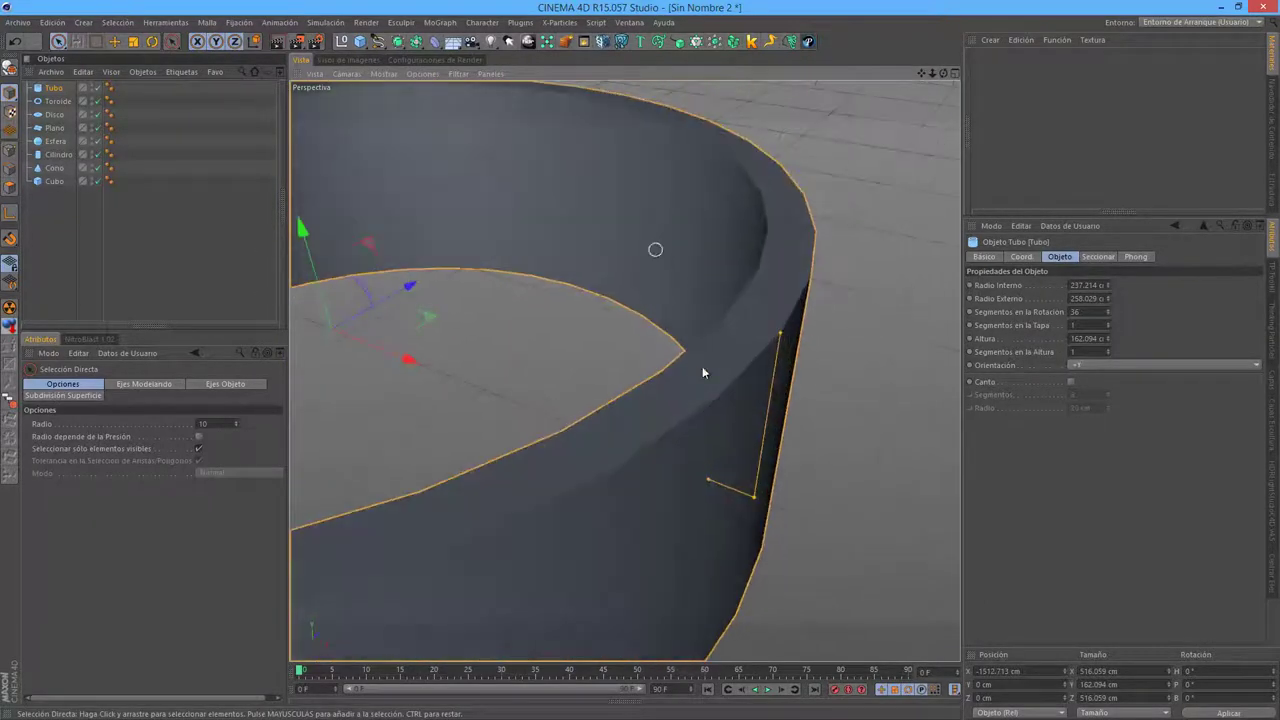
drag(718, 474, 664, 463)
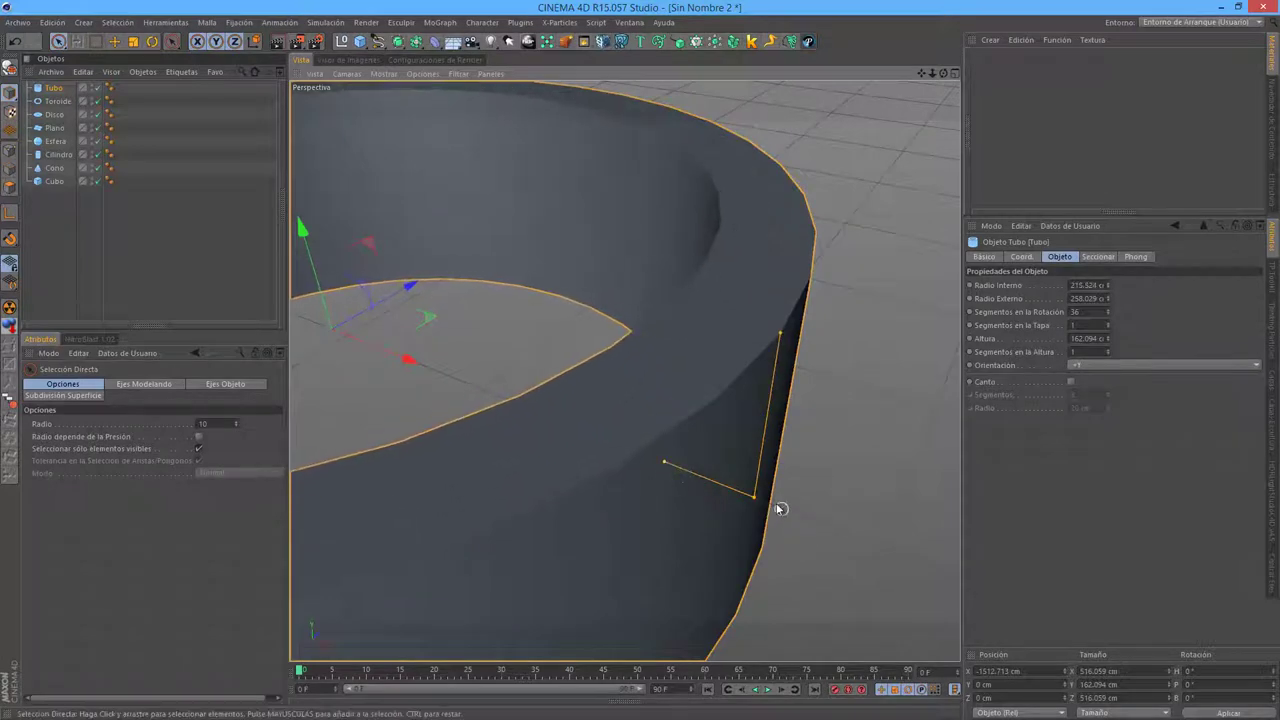
drag(755, 498, 758, 493)
mouse_move(784, 330)
mouse_down()
mouse_move(700, 386)
mouse_move(489, 134)
mouse_up()
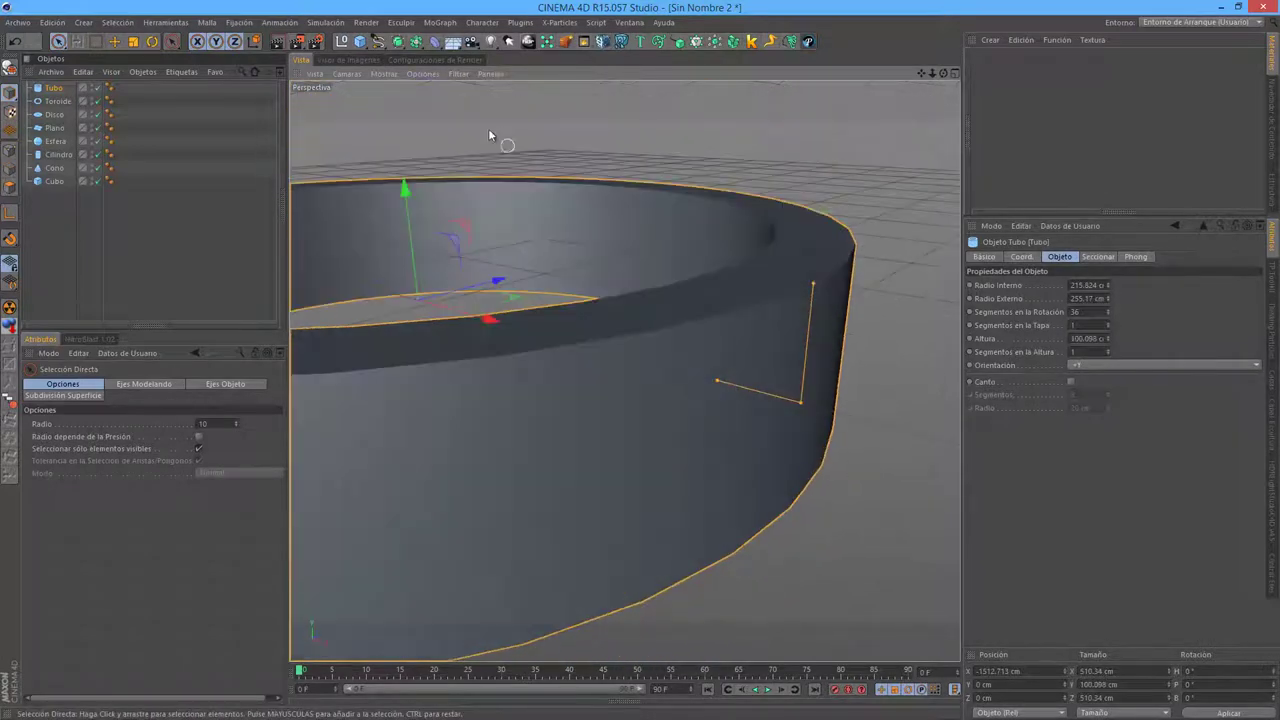
click(370, 75)
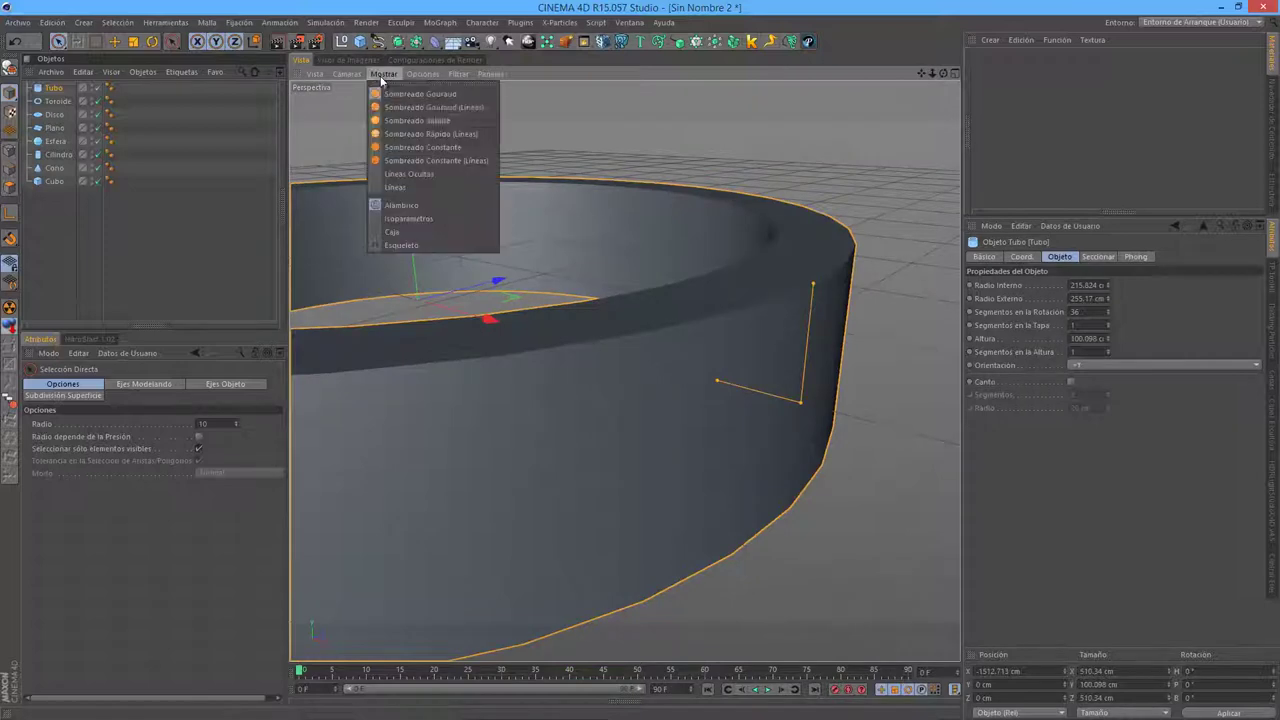
- Switch to Gouraud Shading (Lines) and try tube rotation segments of 274, 3 and 15
click(403, 140)
scroll(597, 312, down, 5)
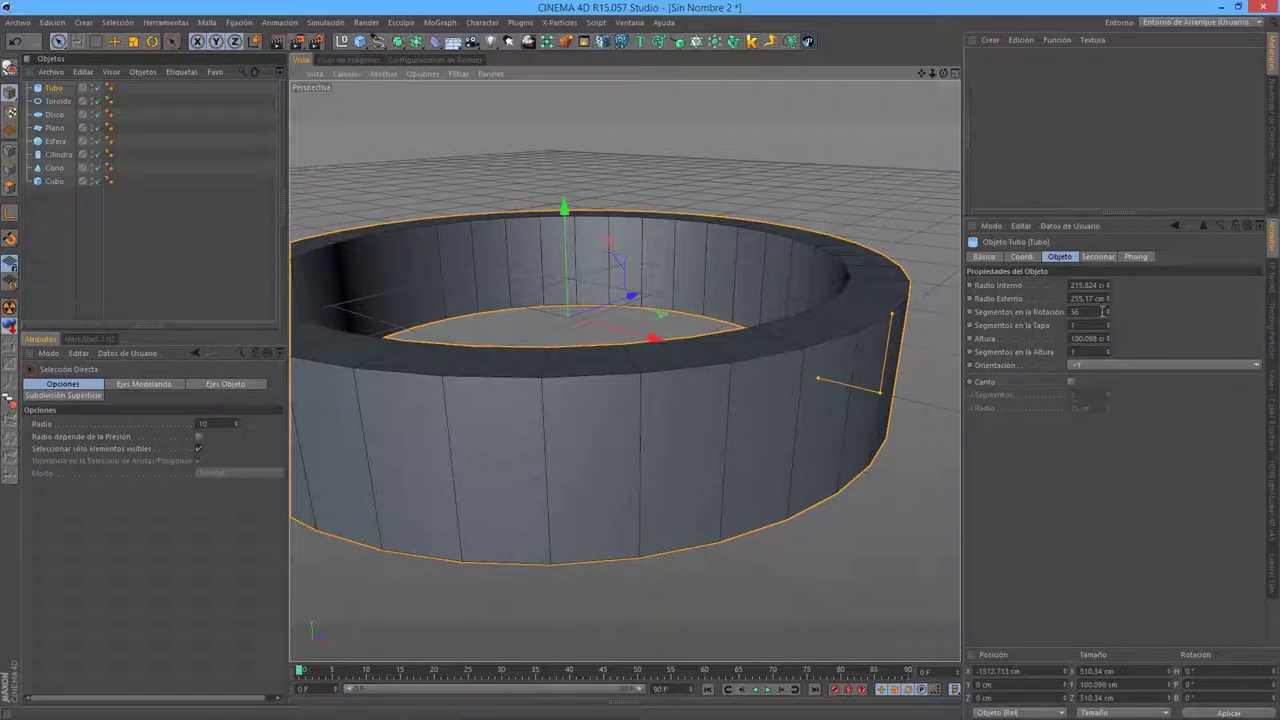
drag(1107, 311, 1096, 264)
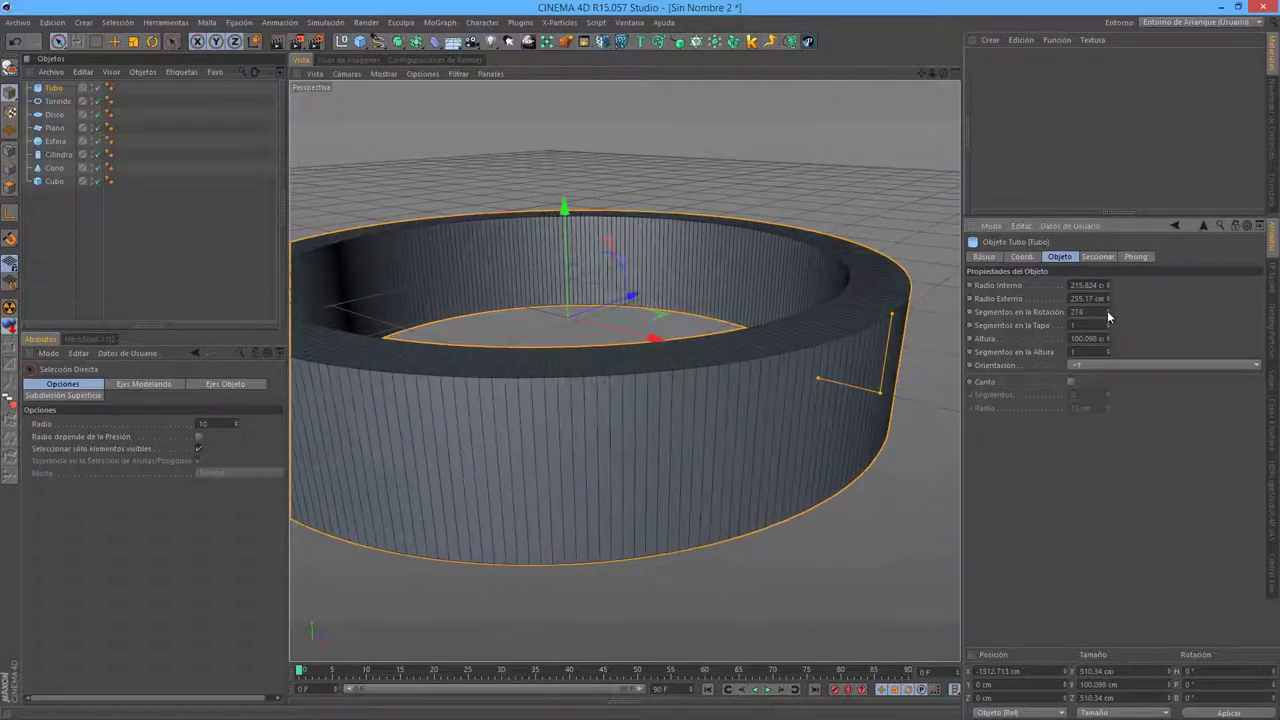
drag(1107, 311, 1107, 400)
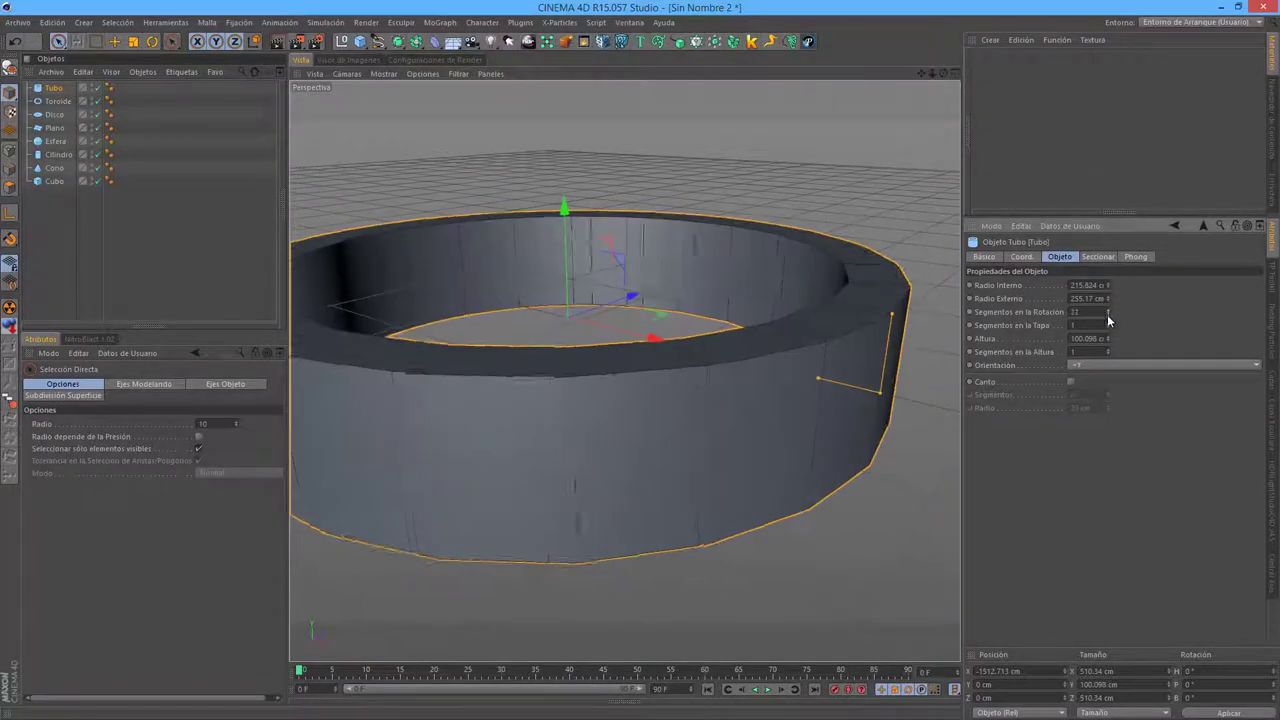
drag(1107, 317, 1107, 309)
scroll(757, 300, down, 2)
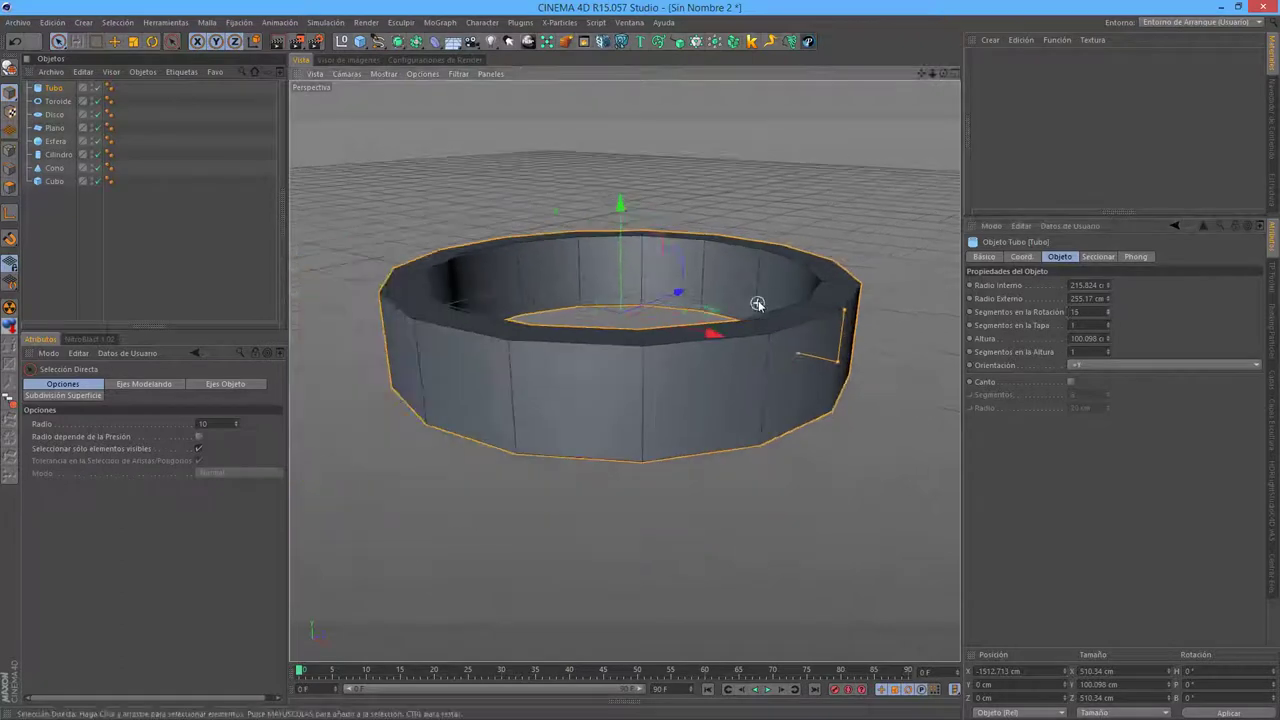
scroll(793, 371, up, 1)
- Settle the tube's rotation segments at 56
alt+drag(793, 371, 914, 409)
click(1100, 311)
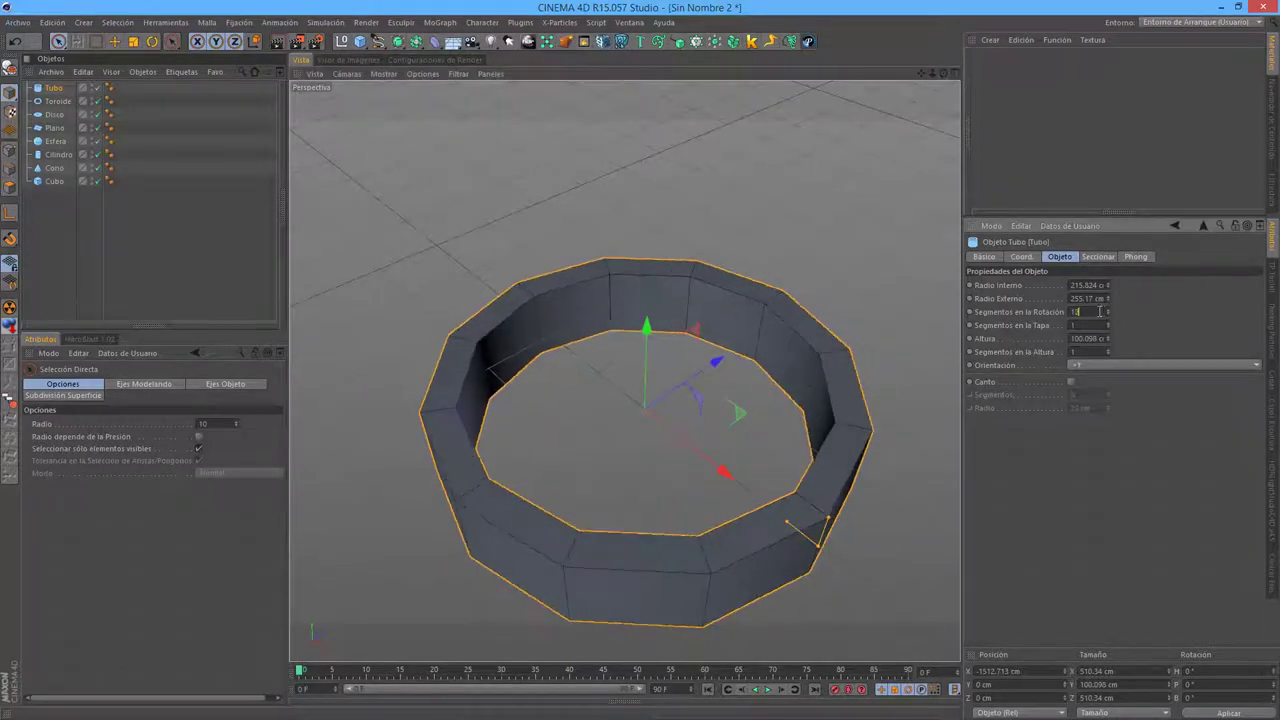
text(2)
key(Return)
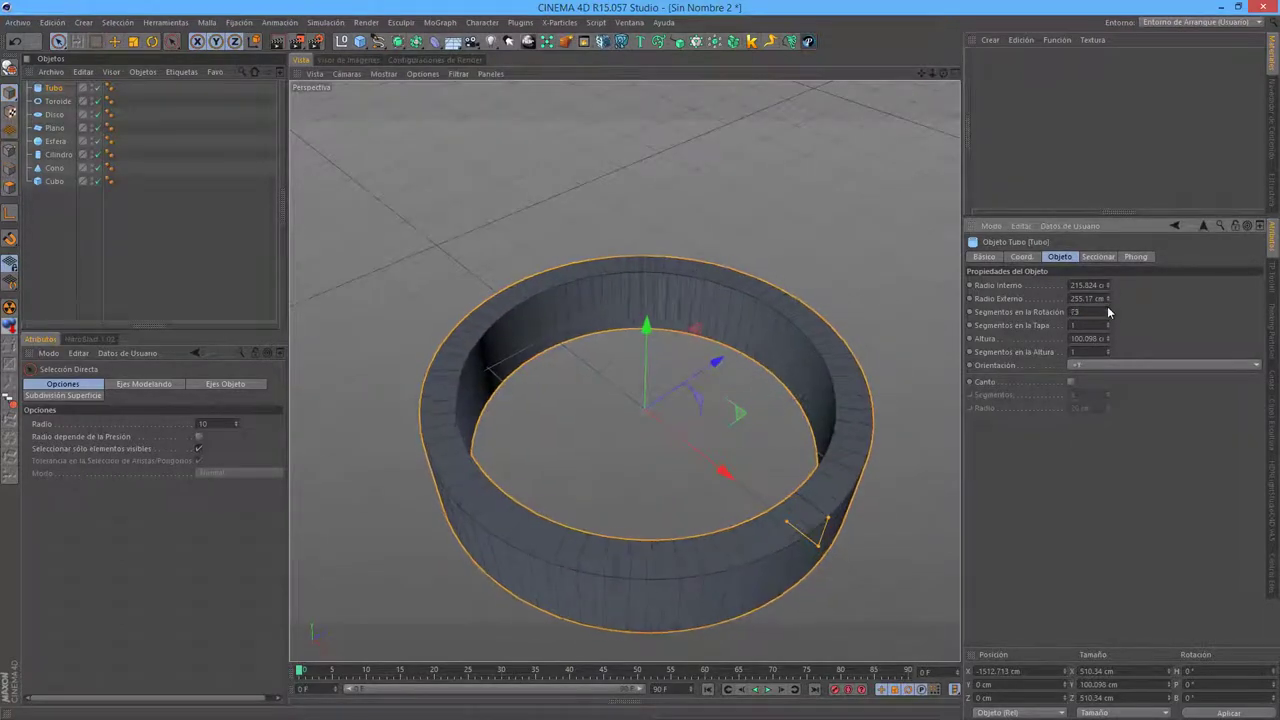
drag(1106, 317, 1107, 309)
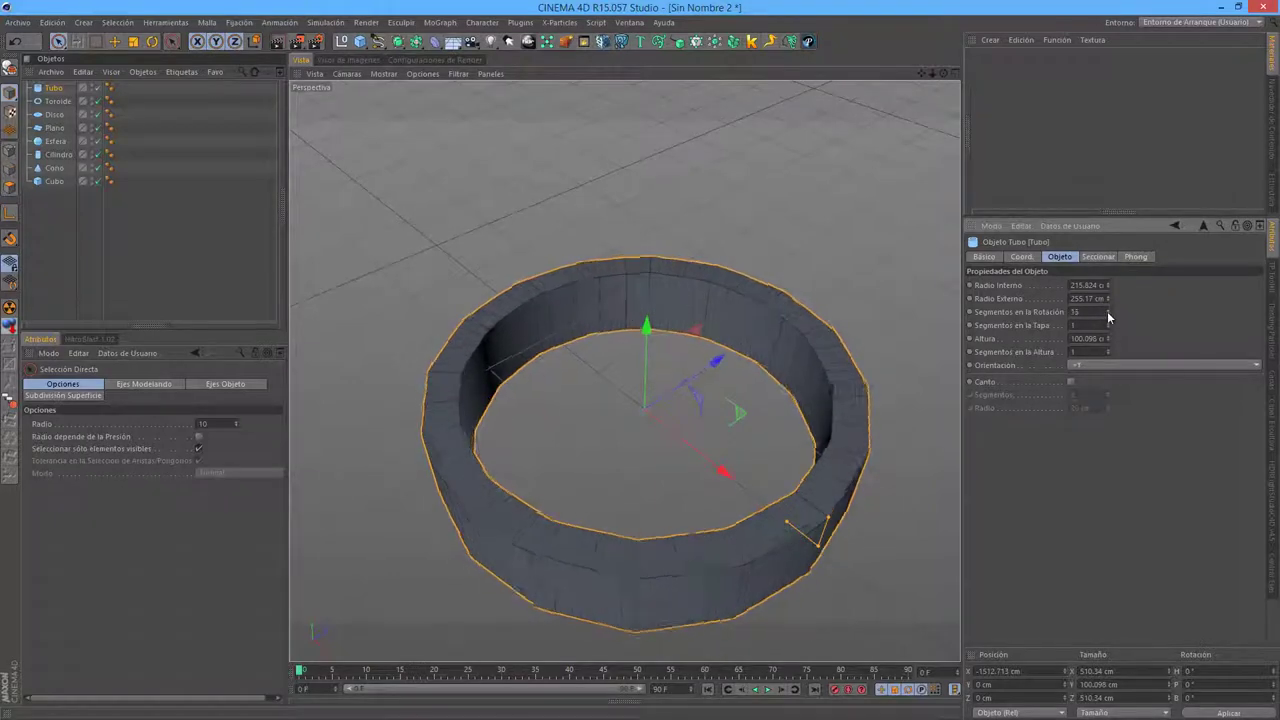
- Lower the tube's rotation segments to 31, checking the faceting in the maximized Top view
middle_click(673, 402)
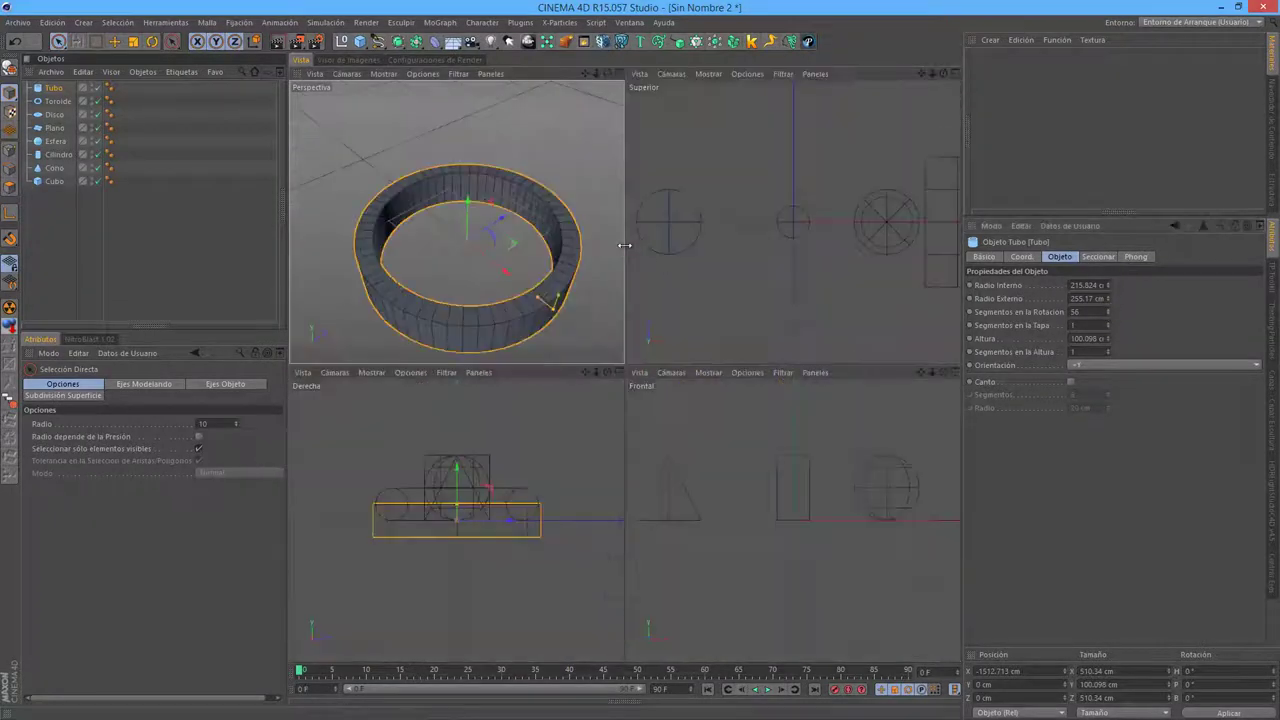
middle_click(688, 252)
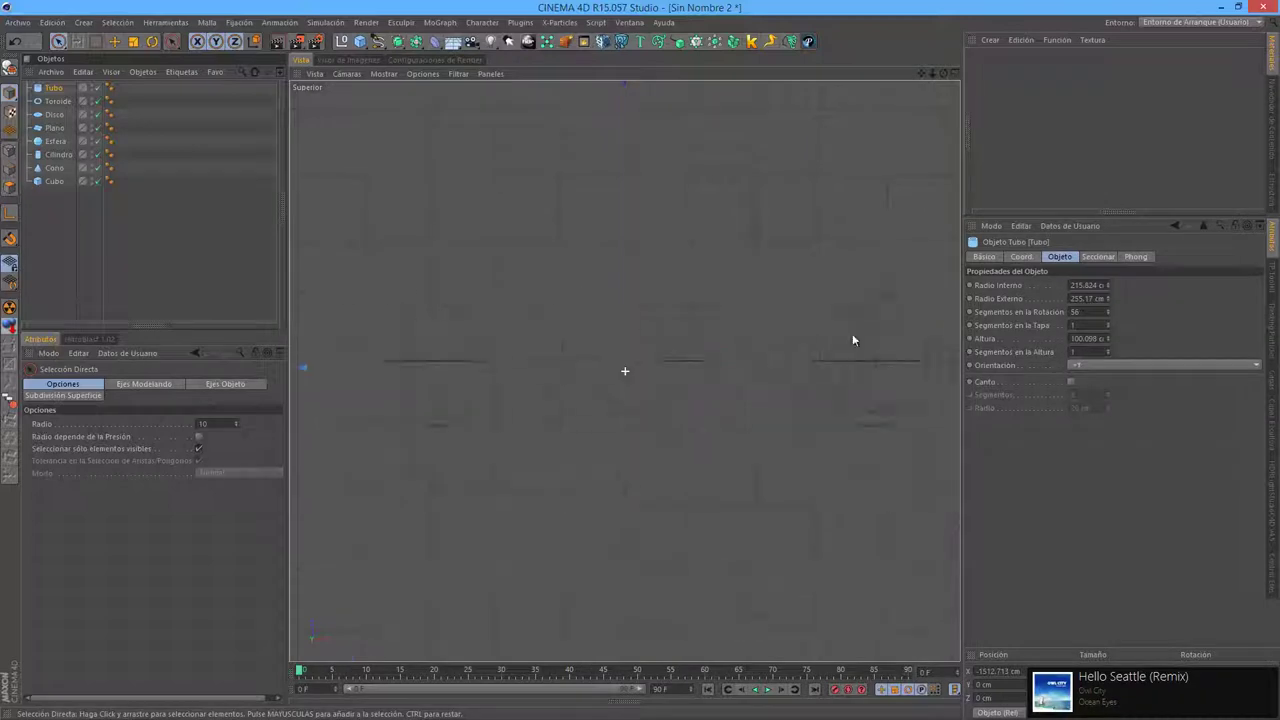
scroll(855, 338, up, 5)
scroll(800, 340, down, 2)
scroll(745, 330, up, 2)
middle_drag(752, 318, 752, 339)
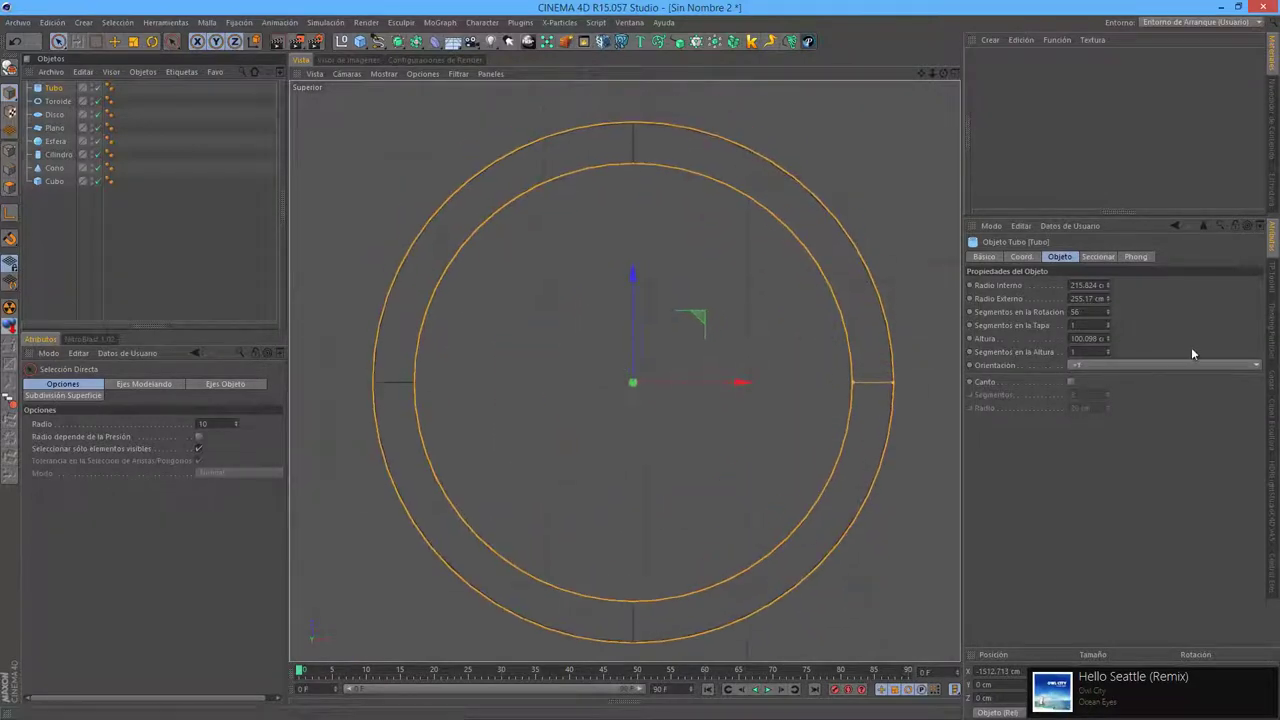
drag(1105, 314, 1109, 311)
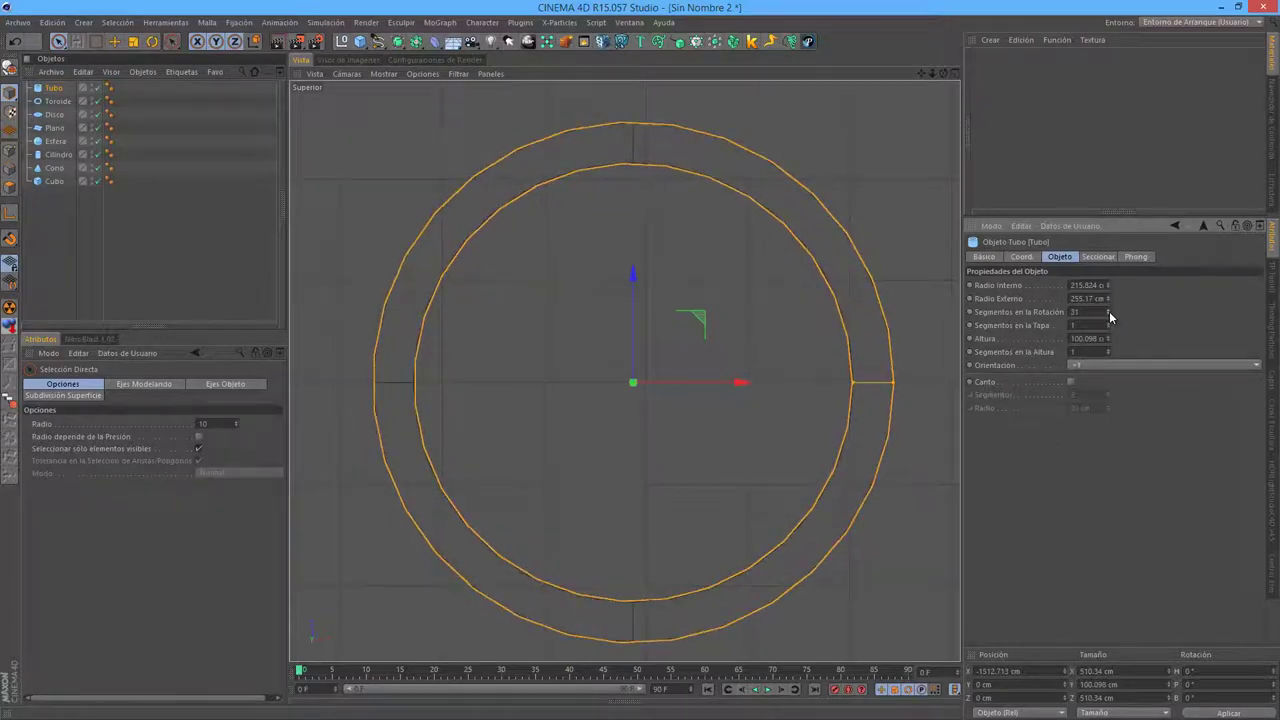
middle_click(866, 336)
middle_click(583, 234)
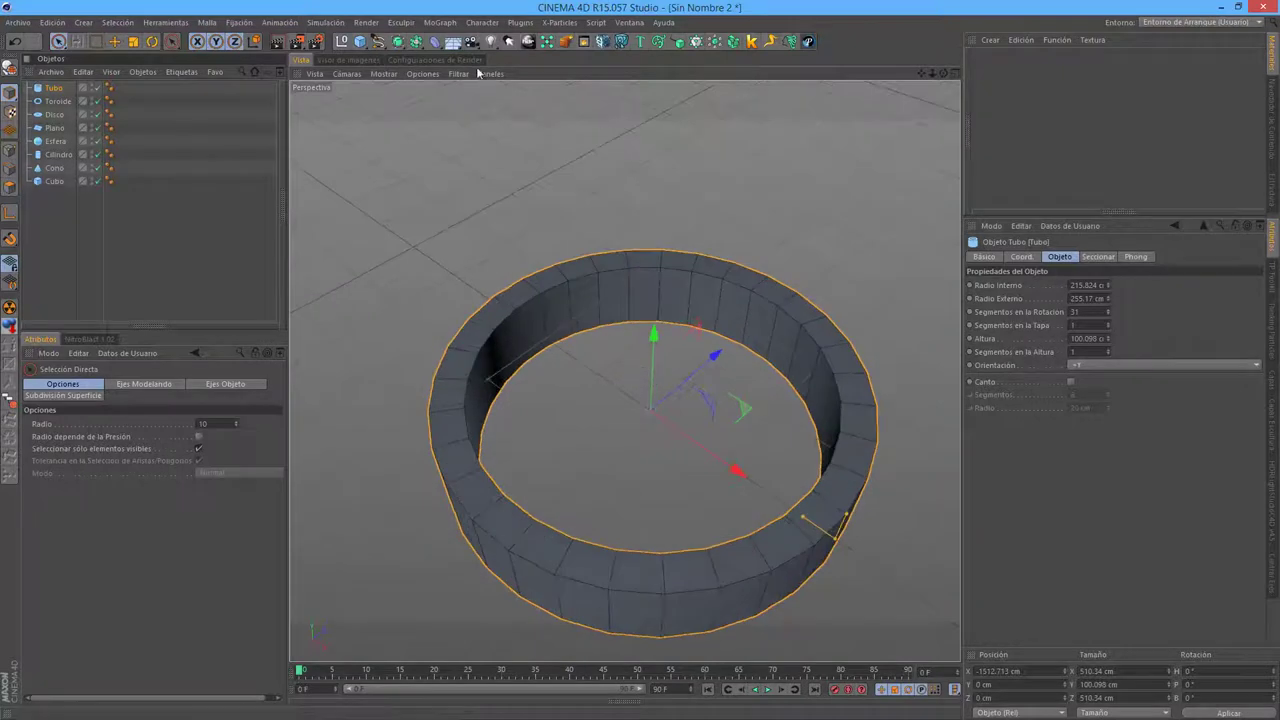
- Set Constant Shading (Lines) display and raise the tube's rotation segments from 31 to 74
click(383, 73)
click(392, 96)
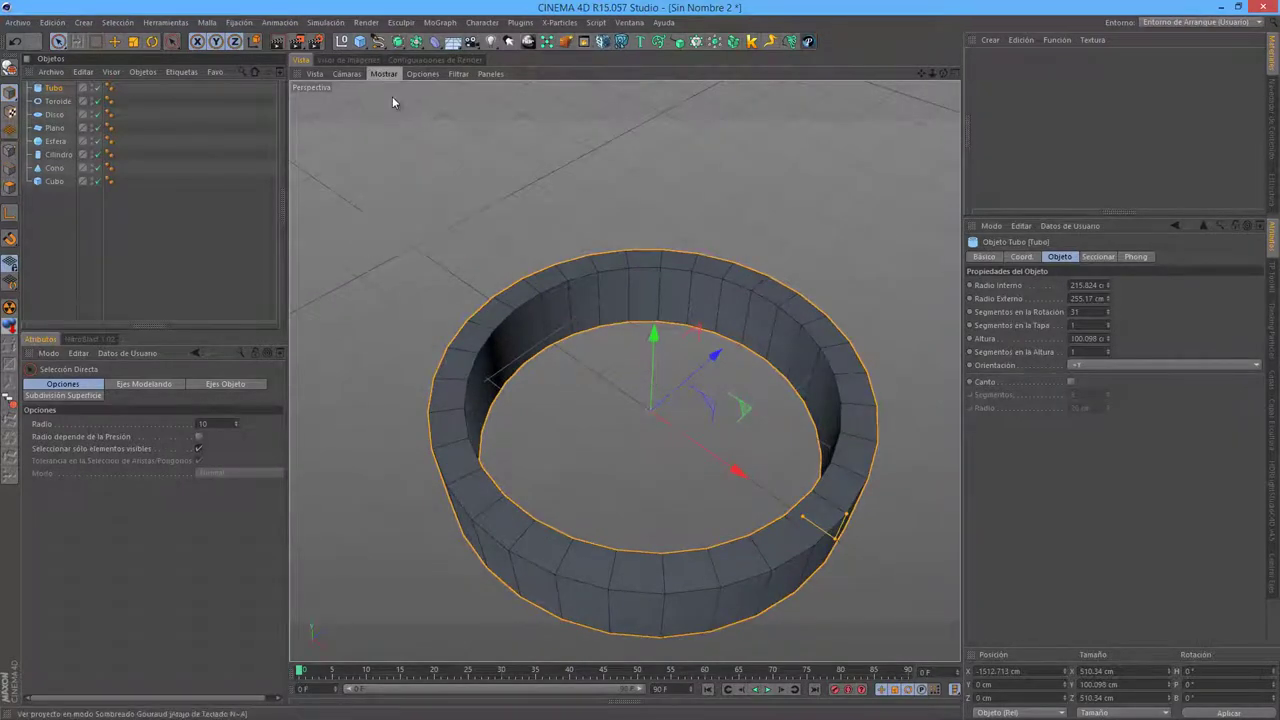
alt+drag(709, 358, 692, 298)
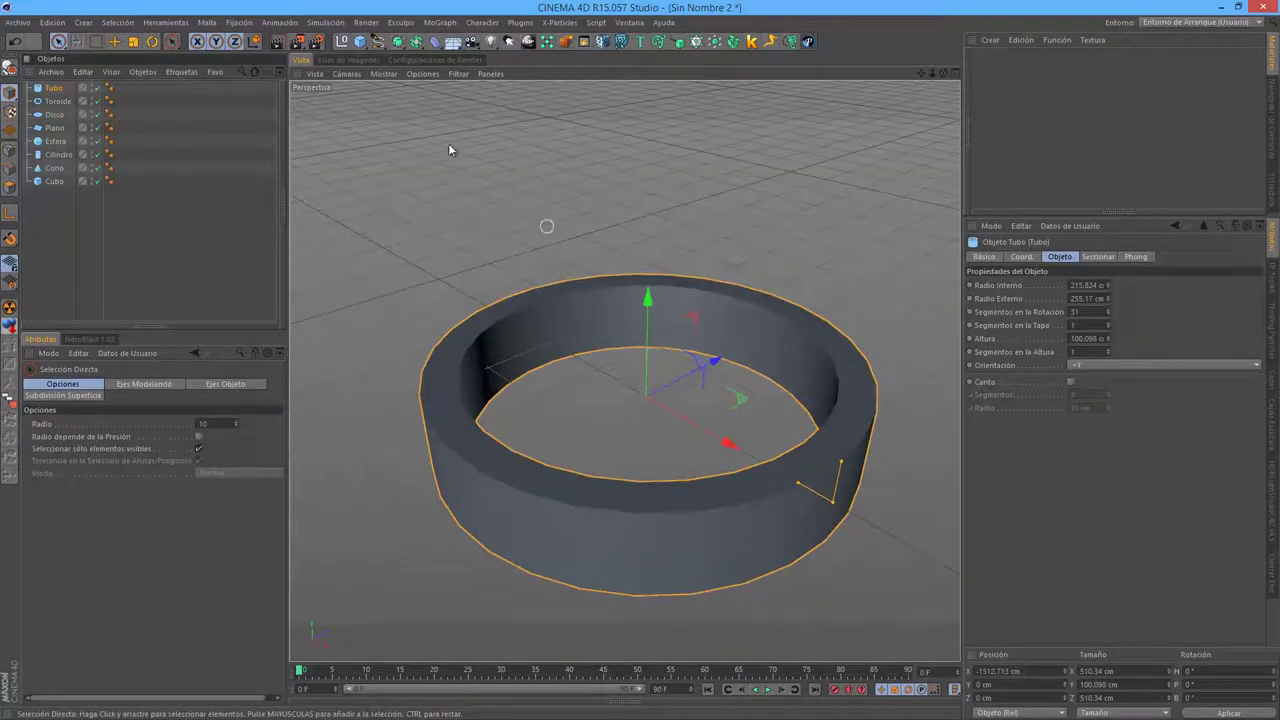
click(352, 60)
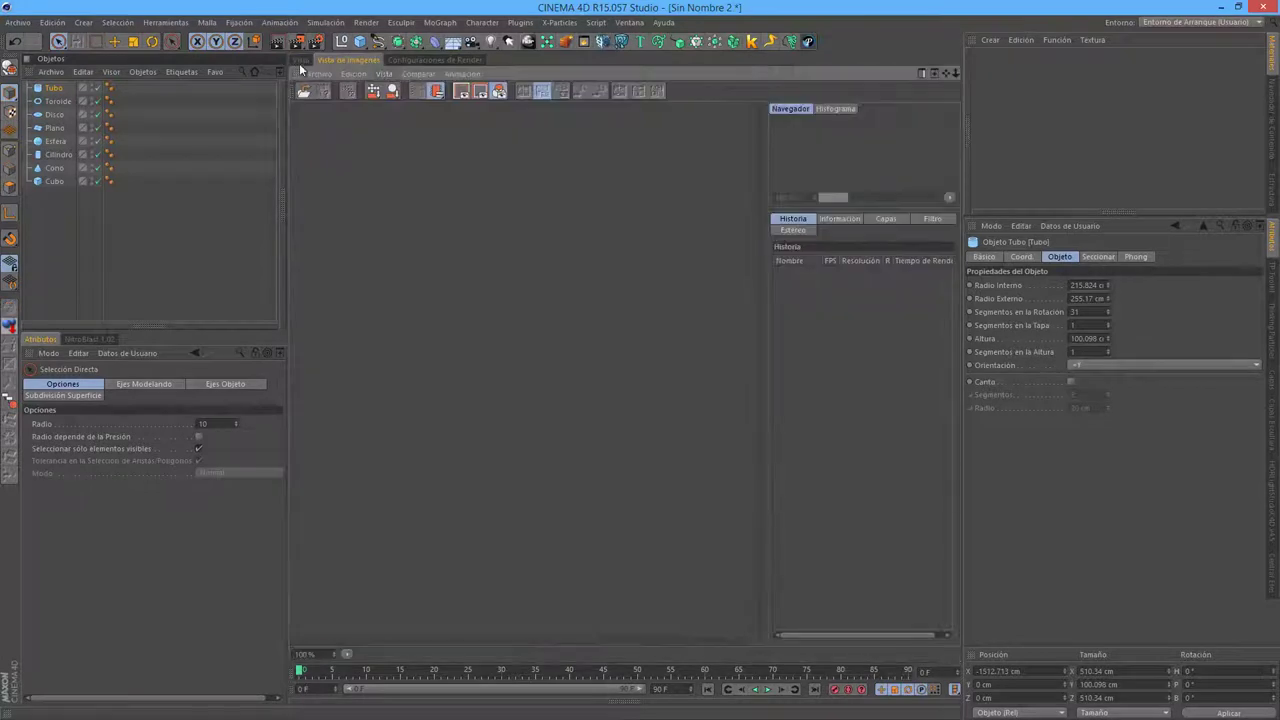
click(301, 60)
click(384, 73)
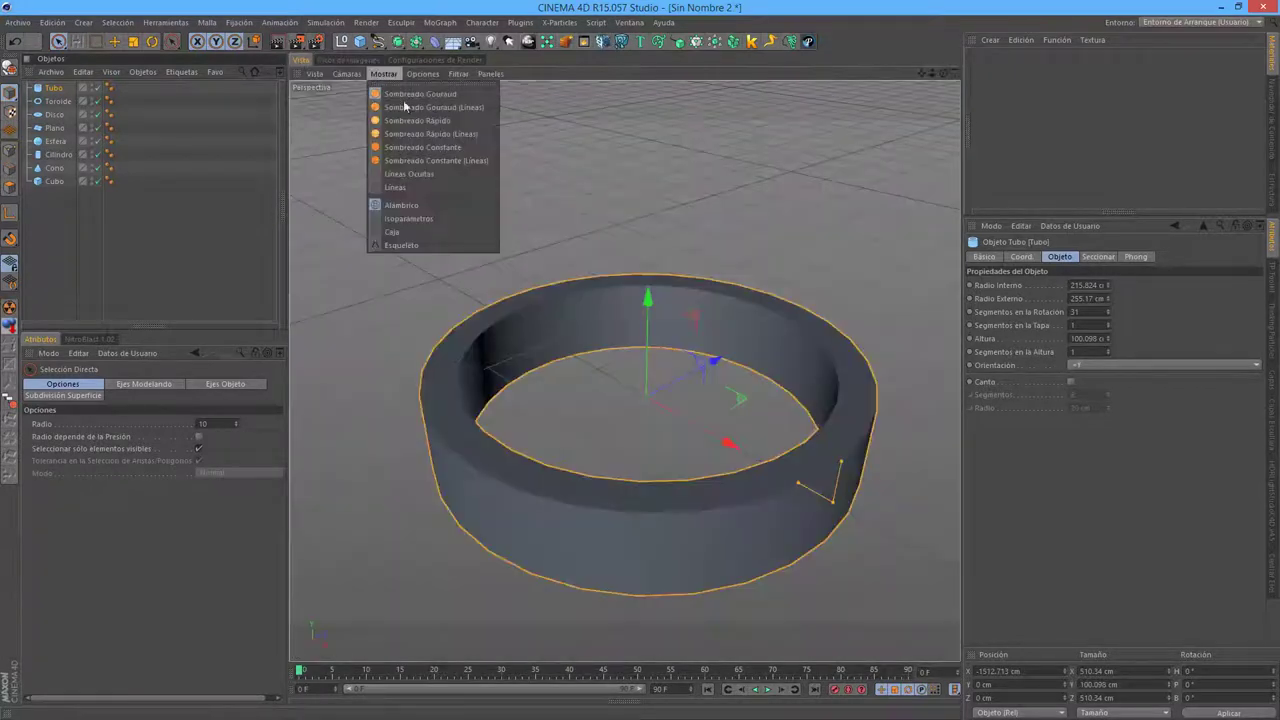
click(416, 158)
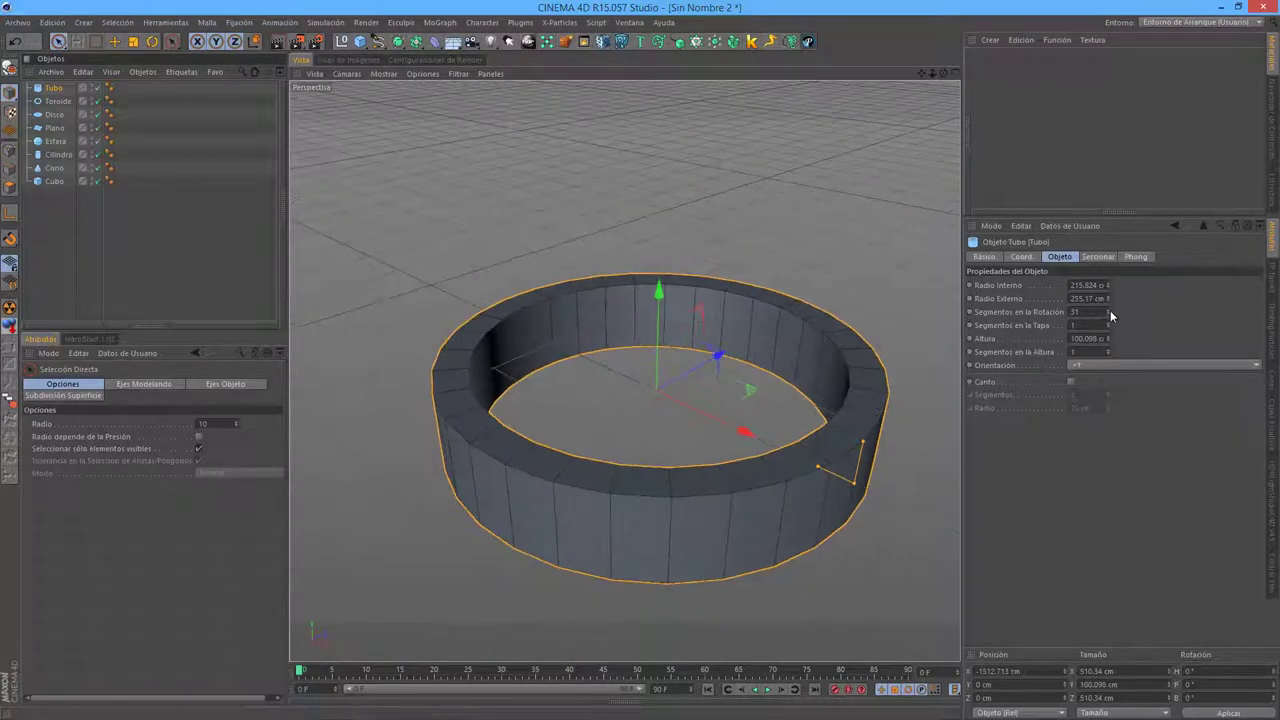
drag(1110, 310, 1110, 309)
- Thicken the tube wall to inner radius 132.189 cm with 40 rotation segments
scroll(732, 430, up, 1)
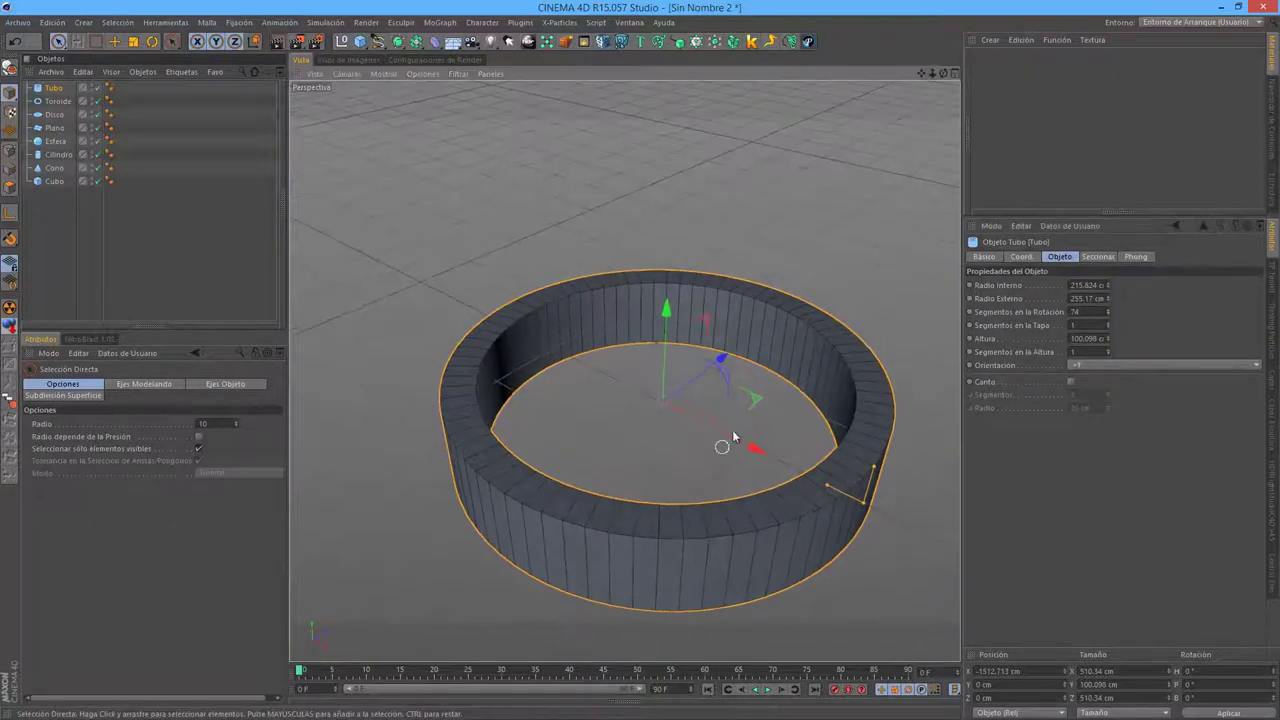
mouse_move(732, 430)
alt+mouse_down()
mouse_move(681, 370)
mouse_move(680, 420)
mouse_move(695, 327)
mouse_move(736, 399)
mouse_move(722, 403)
alt+mouse_up()
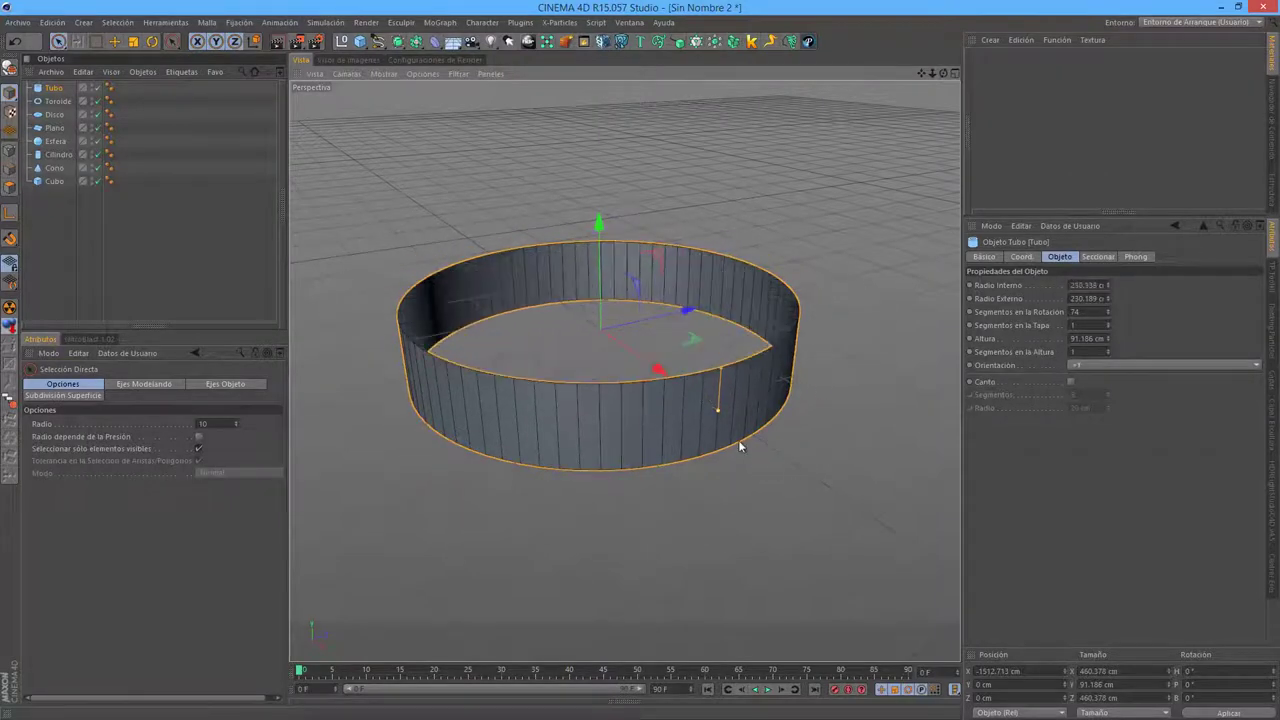
mouse_move(738, 440)
mouse_down()
mouse_move(660, 357)
mouse_move(690, 420)
mouse_move(762, 487)
mouse_up()
mouse_move(731, 435)
mouse_down()
mouse_move(743, 442)
mouse_move(659, 380)
mouse_move(712, 443)
mouse_up()
key(ctrl+z)
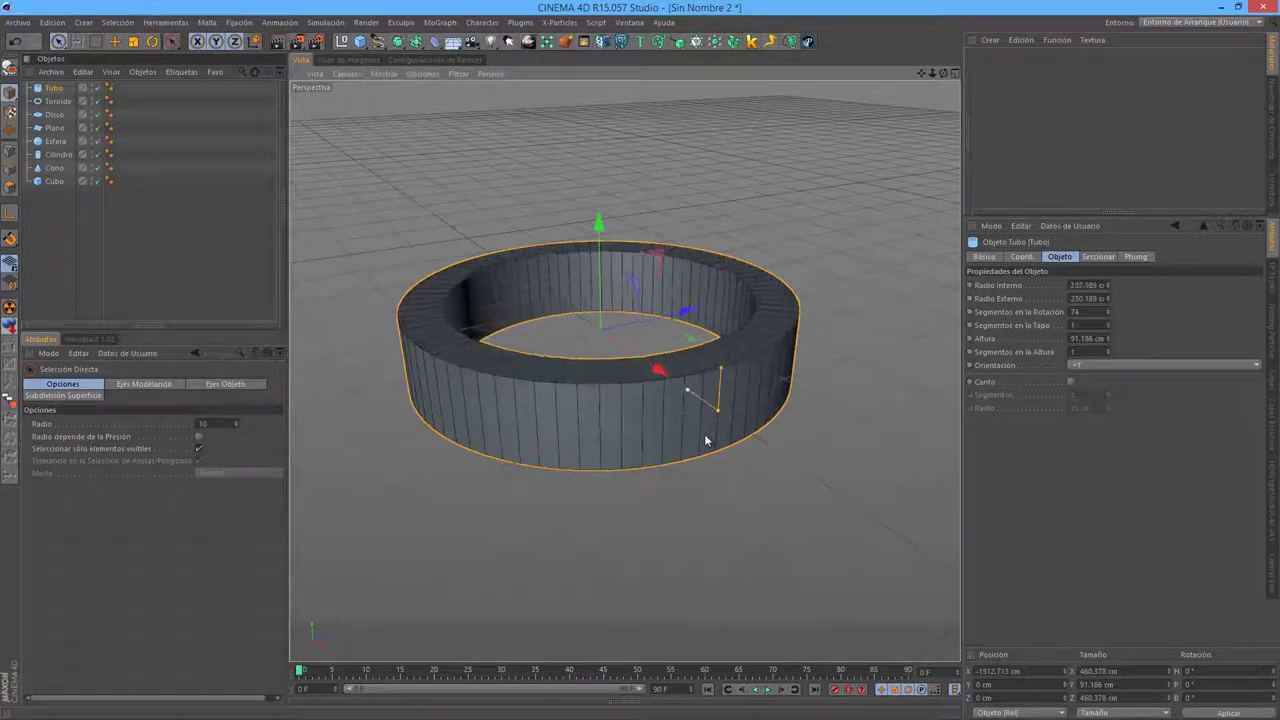
key(ctrl+y)
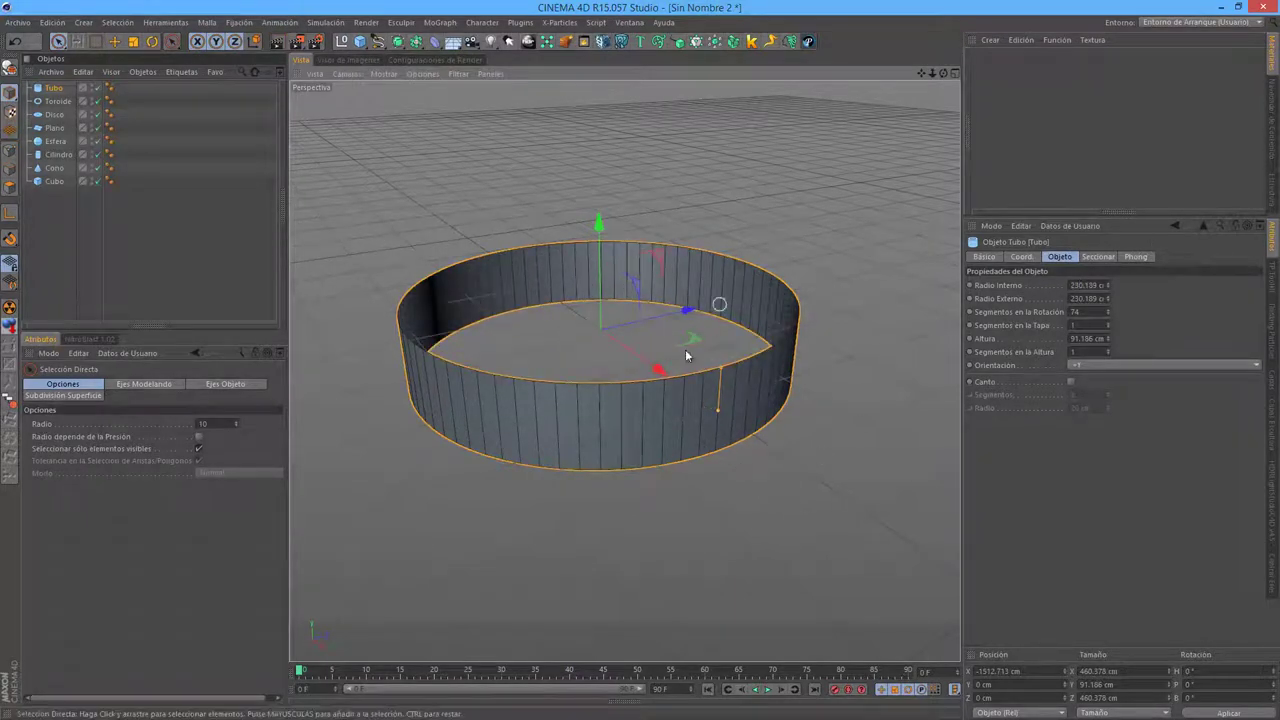
mouse_move(1107, 285)
mouse_down()
mouse_move(1108, 350)
mouse_move(1086, 298)
mouse_move(1107, 334)
mouse_up()
- Give the tube 3 cap segments and 3 height segments, orbiting to check the grid
alt+drag(742, 288, 742, 330)
scroll(875, 332, up, 5)
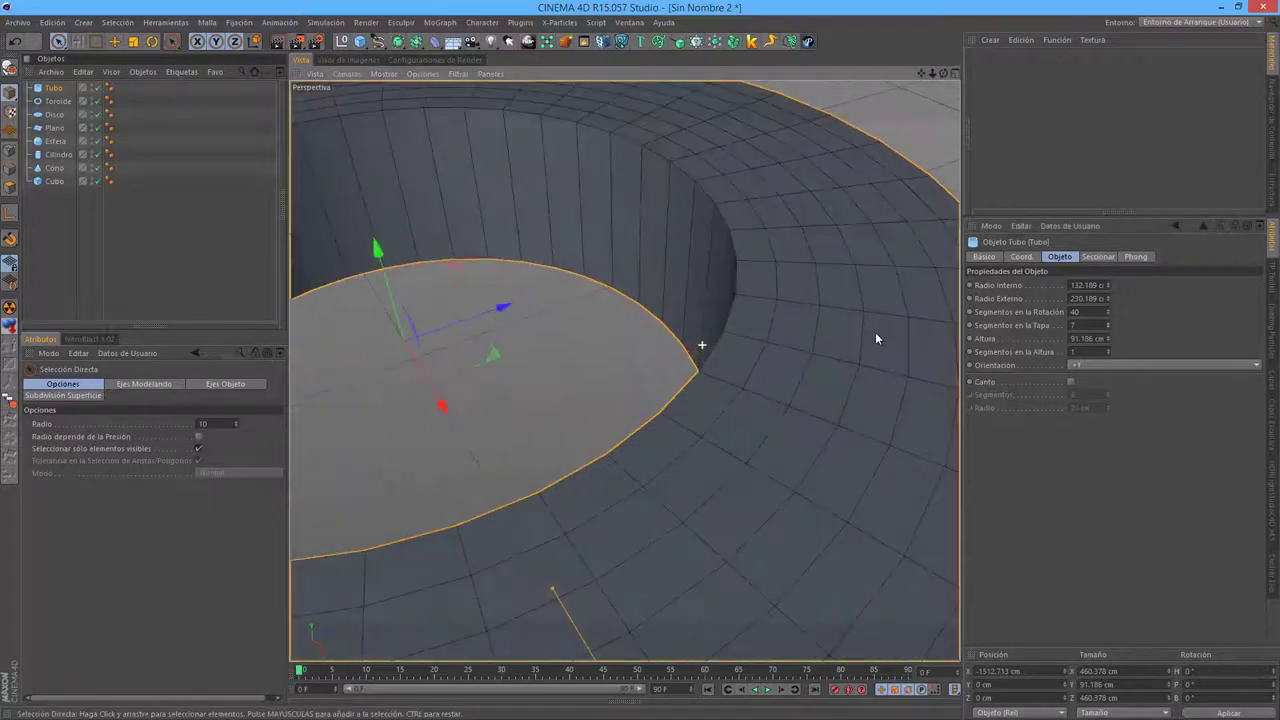
alt+drag(875, 332, 715, 330)
drag(1109, 323, 1109, 324)
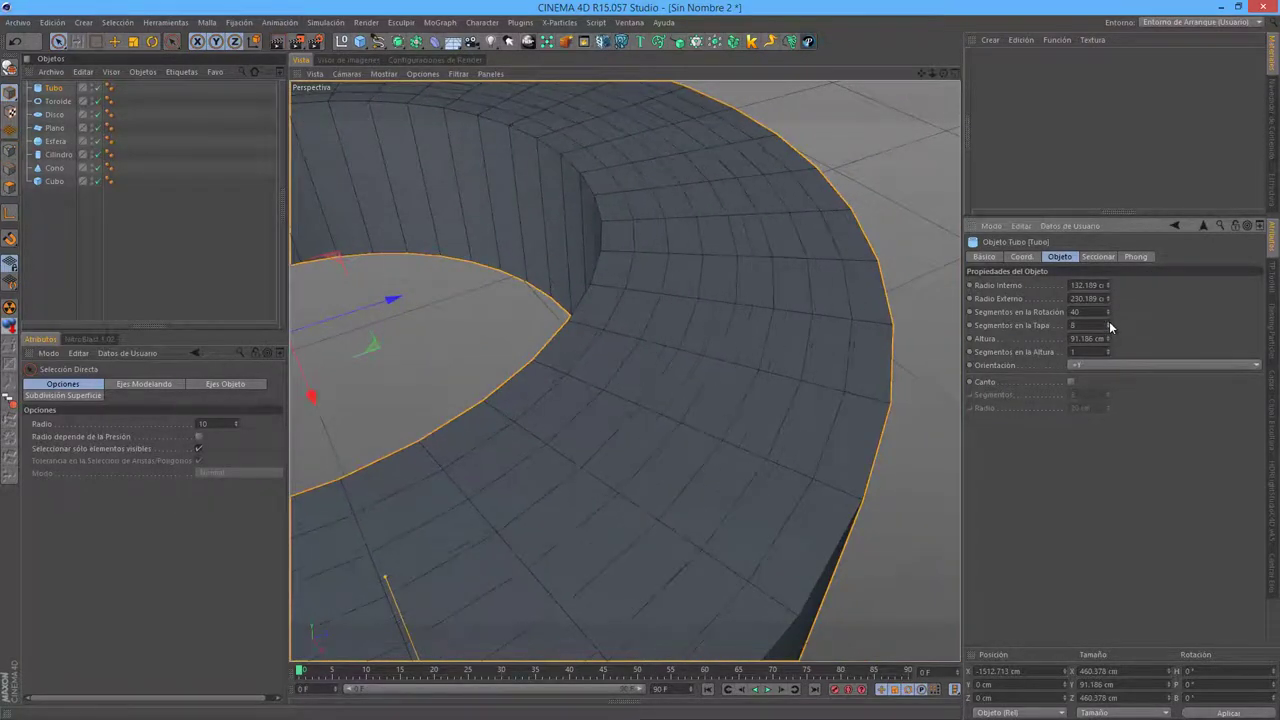
mouse_move(799, 395)
alt+mouse_down()
mouse_move(877, 269)
mouse_move(826, 351)
alt+mouse_up()
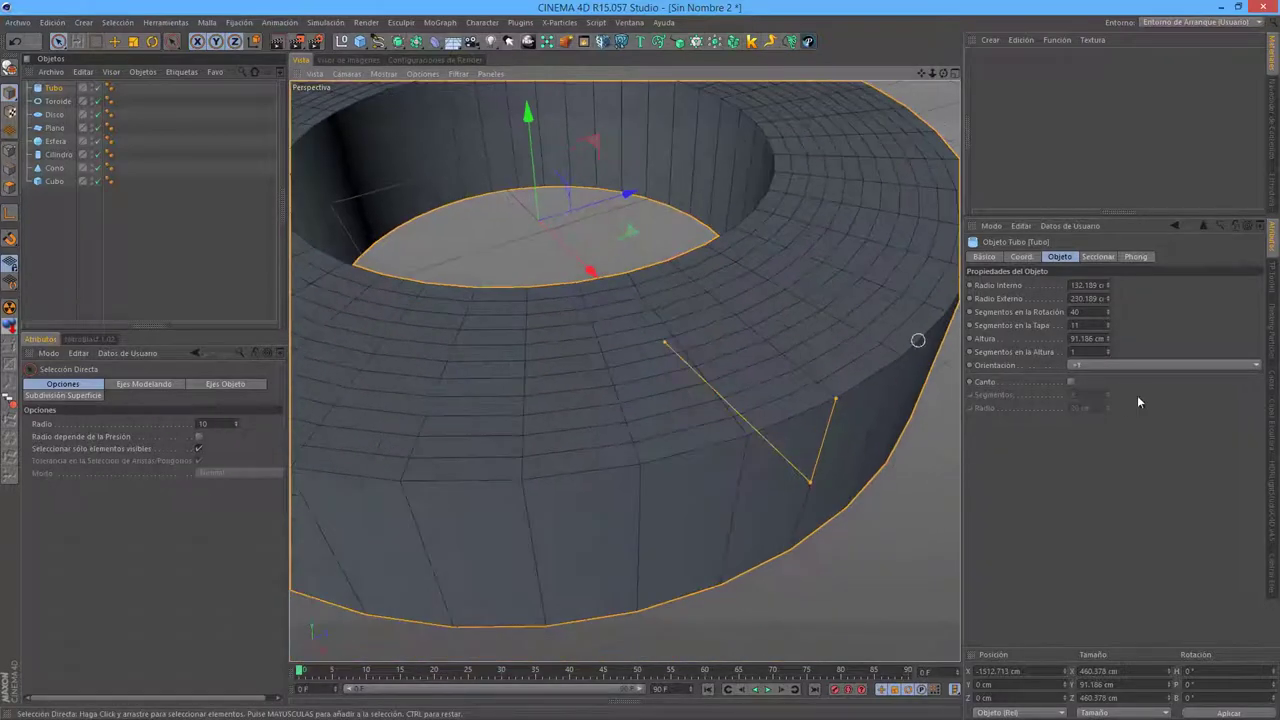
alt+drag(846, 460, 846, 380)
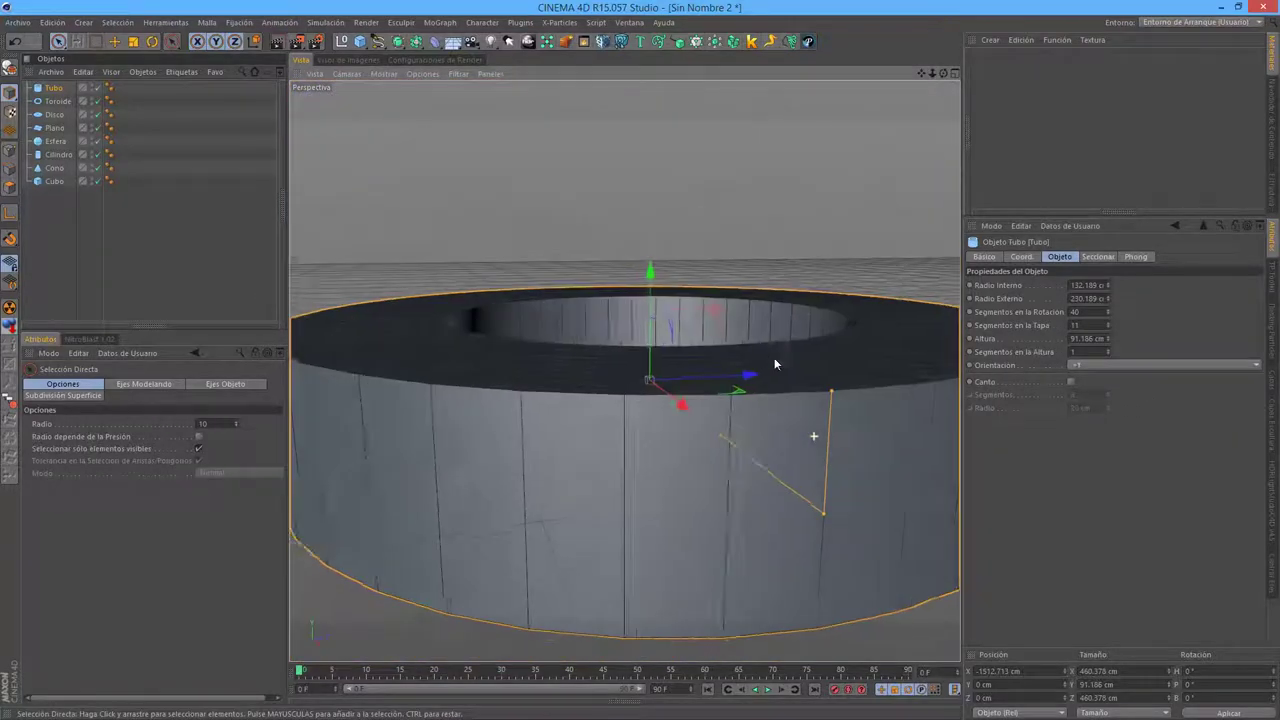
drag(1108, 351, 1108, 351)
double_click(1097, 351)
text(4)
key(Return)
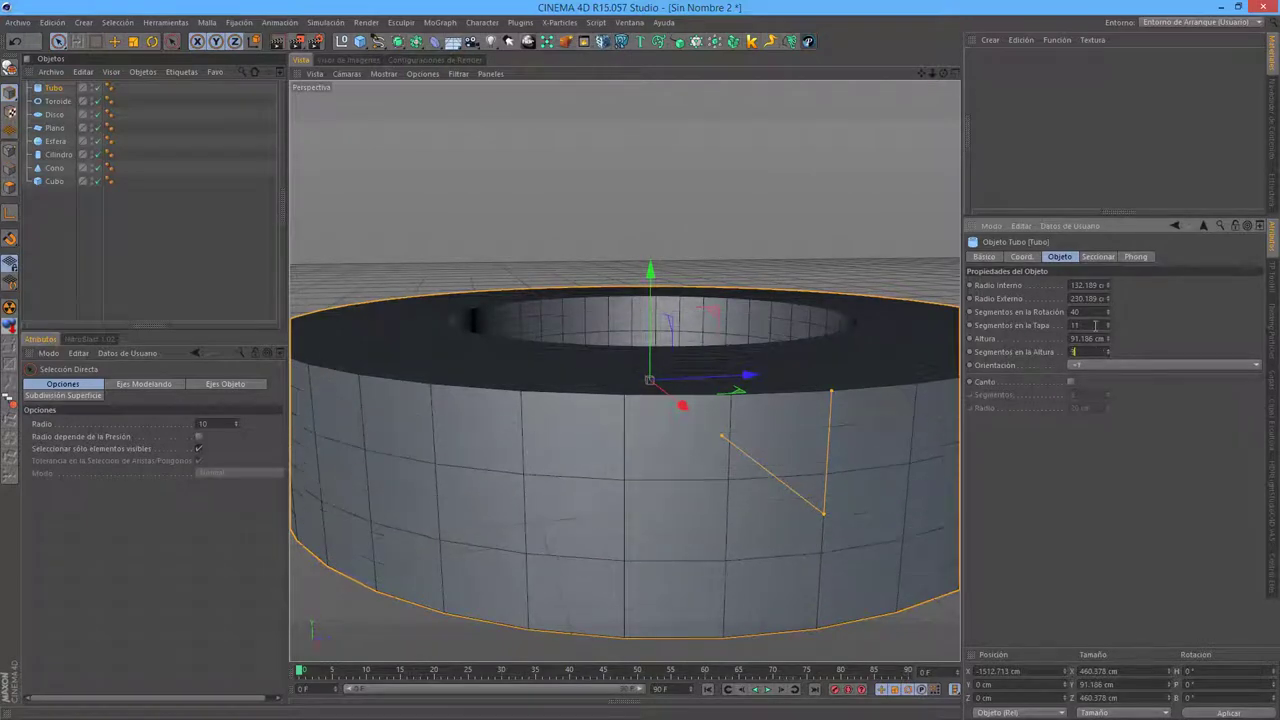
mouse_move(930, 356)
alt+mouse_down()
mouse_move(886, 366)
mouse_move(787, 308)
mouse_move(740, 320)
mouse_move(762, 414)
mouse_move(767, 308)
mouse_move(620, 390)
mouse_move(671, 421)
mouse_move(587, 366)
mouse_move(667, 394)
alt+mouse_up()
scroll(679, 366, down, 3)
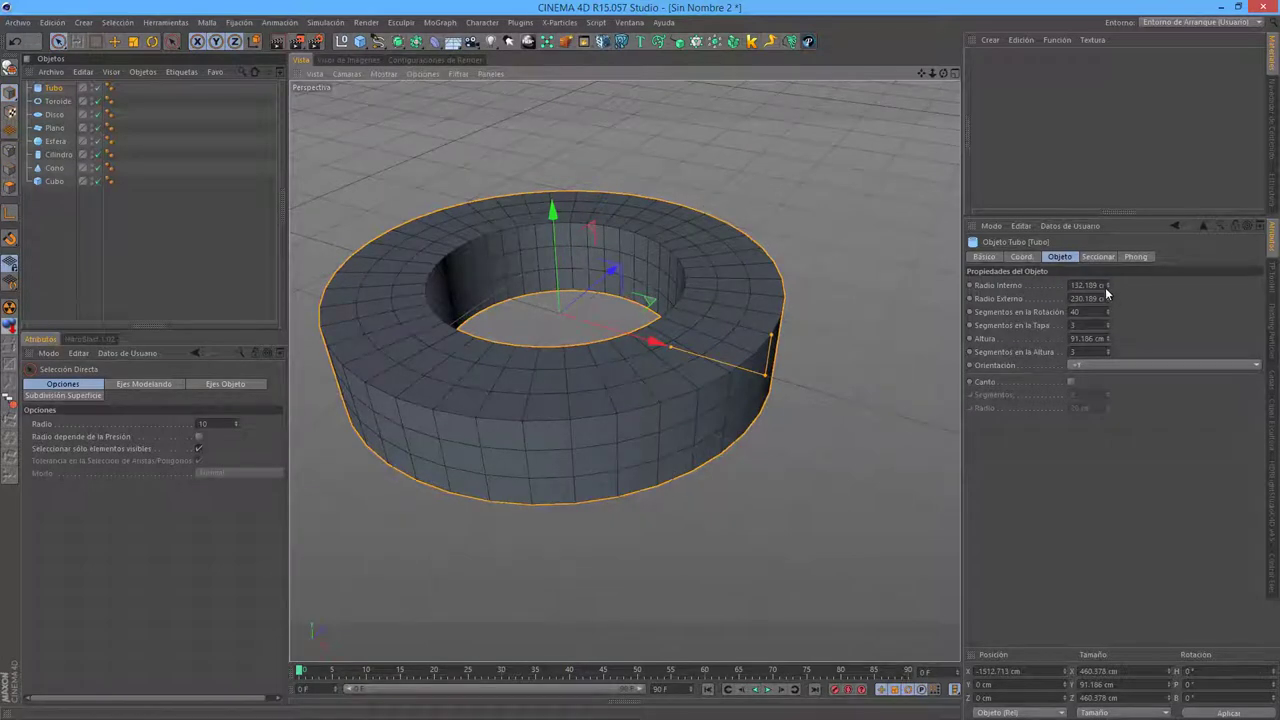
- Widen the tube's inner radius to 175.189 and convert it into an editable polygon object
drag(1107, 286, 1106, 286)
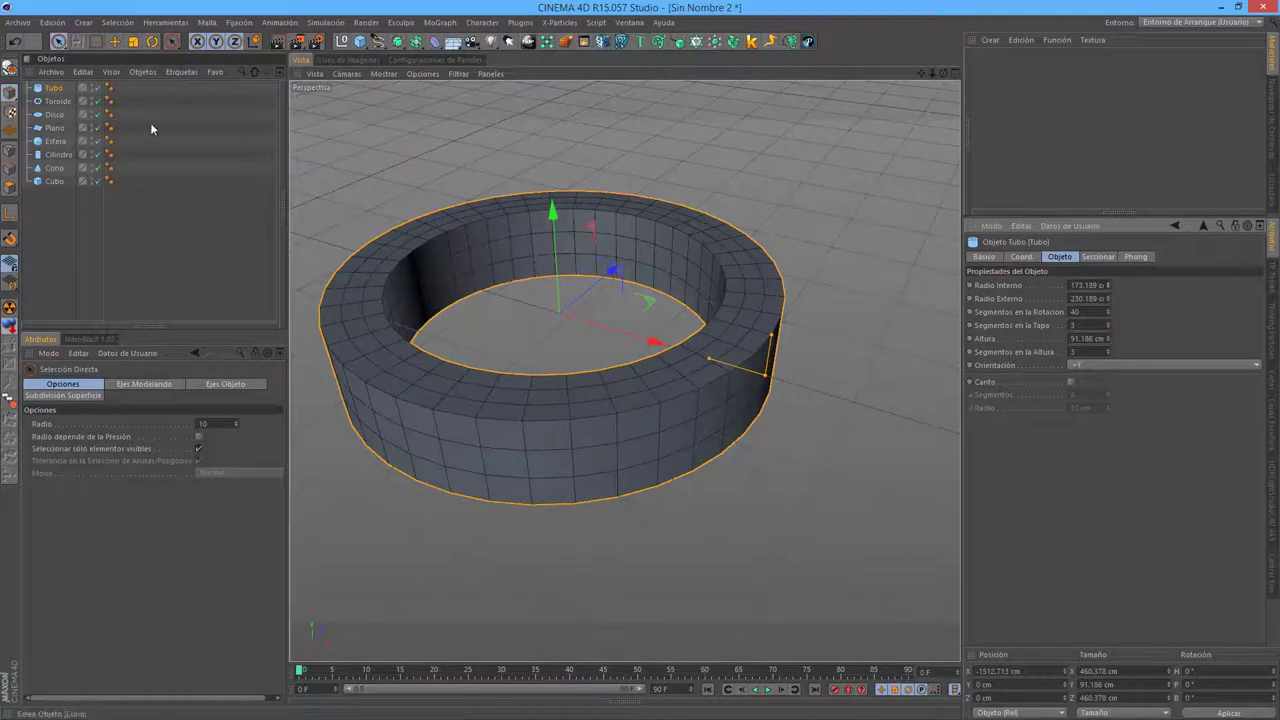
mouse_move(505, 342)
alt+mouse_down()
mouse_move(689, 366)
mouse_move(783, 400)
mouse_move(697, 412)
alt+mouse_up()
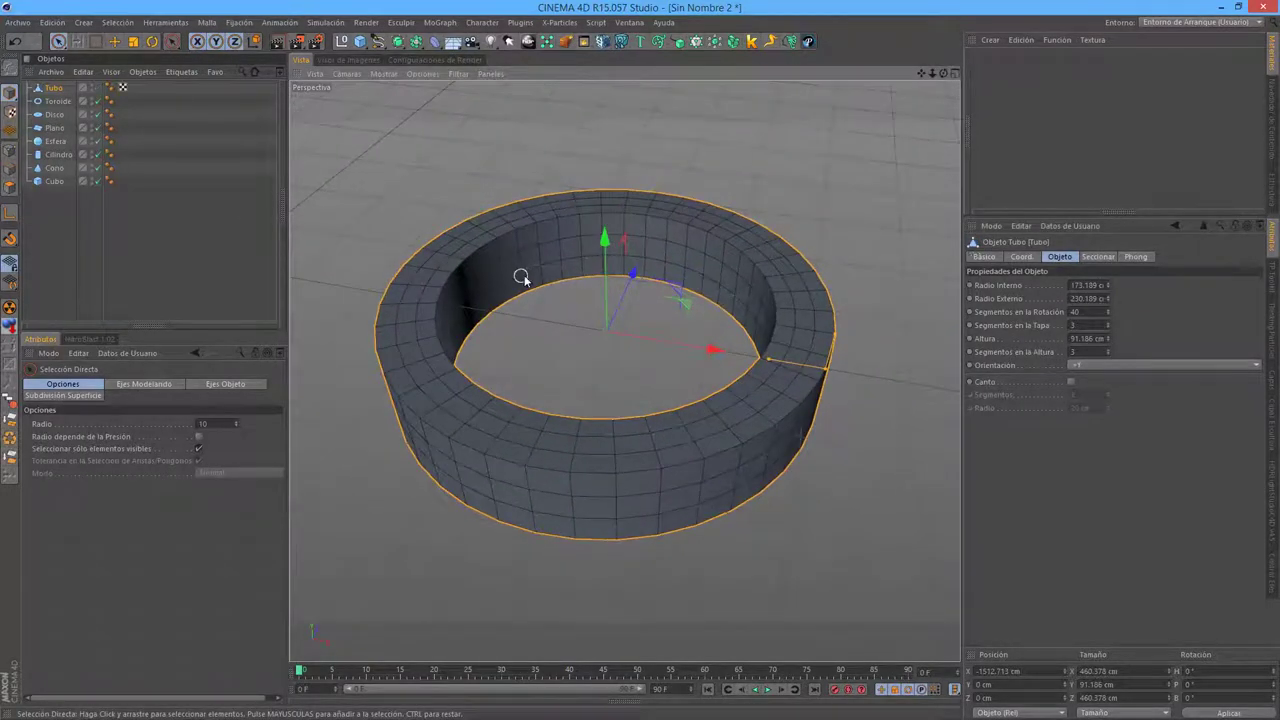
click(10, 90)
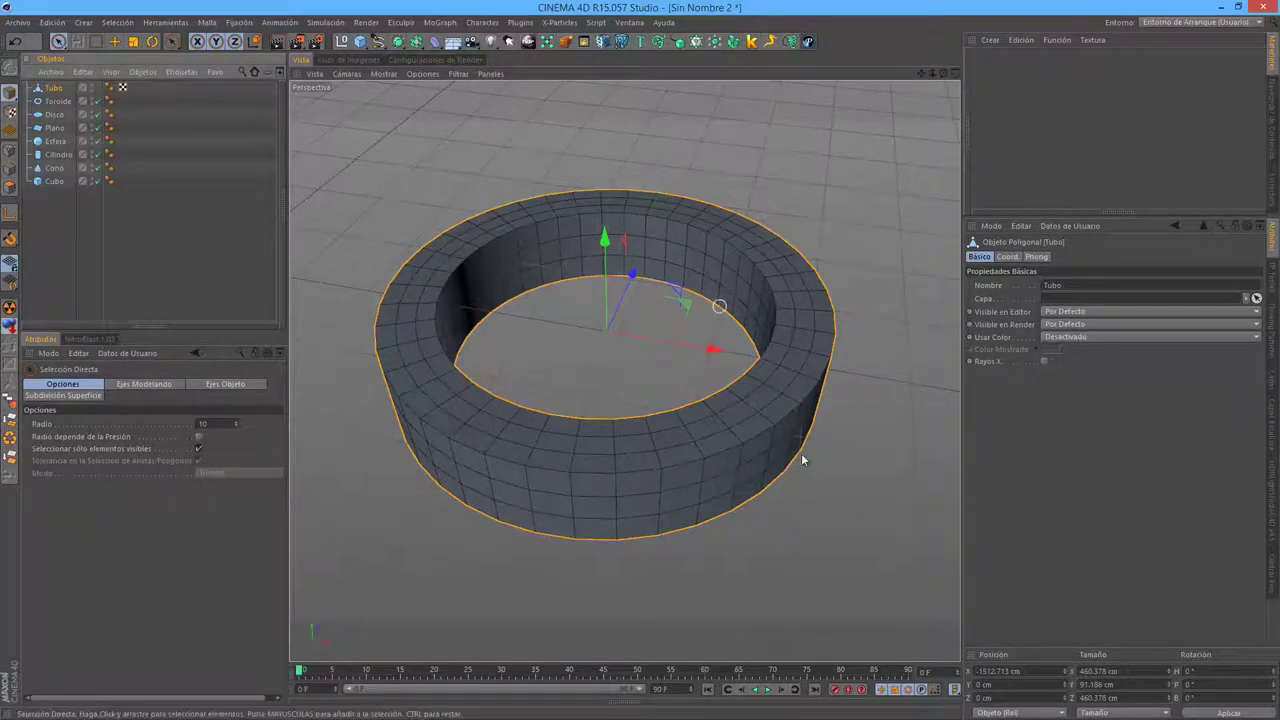
scroll(686, 449, down, 3)
scroll(657, 457, up, 3)
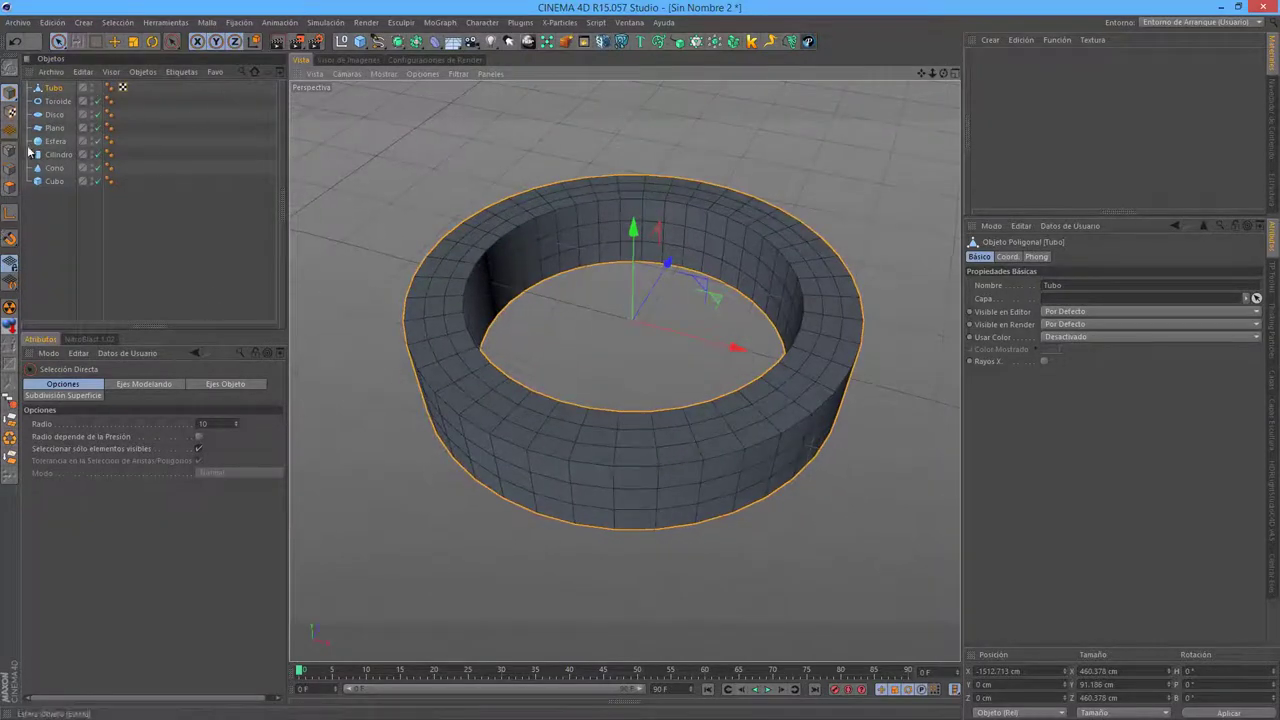
click(77, 41)
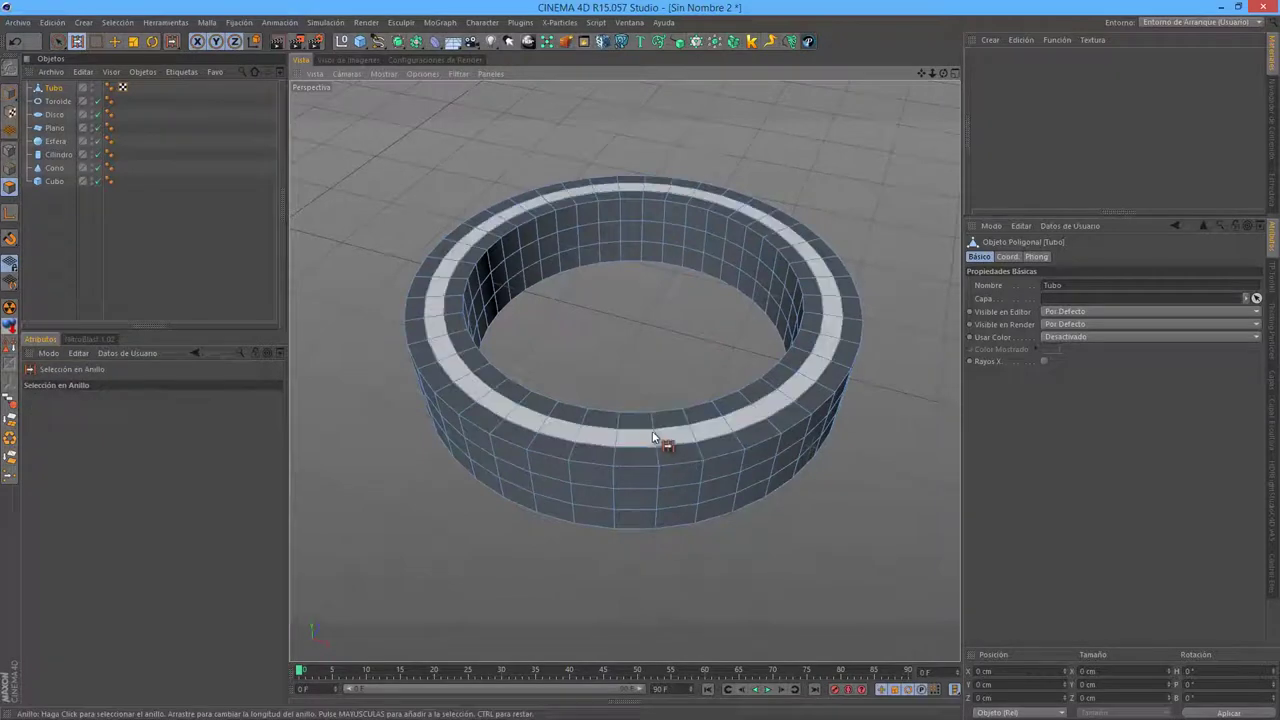
- Ring-select the top polygons and extrude them upward into a raised lip
click(697, 432)
mouse_move(697, 432)
alt+mouse_down()
mouse_move(740, 457)
mouse_move(860, 435)
alt+mouse_up()
key(d)
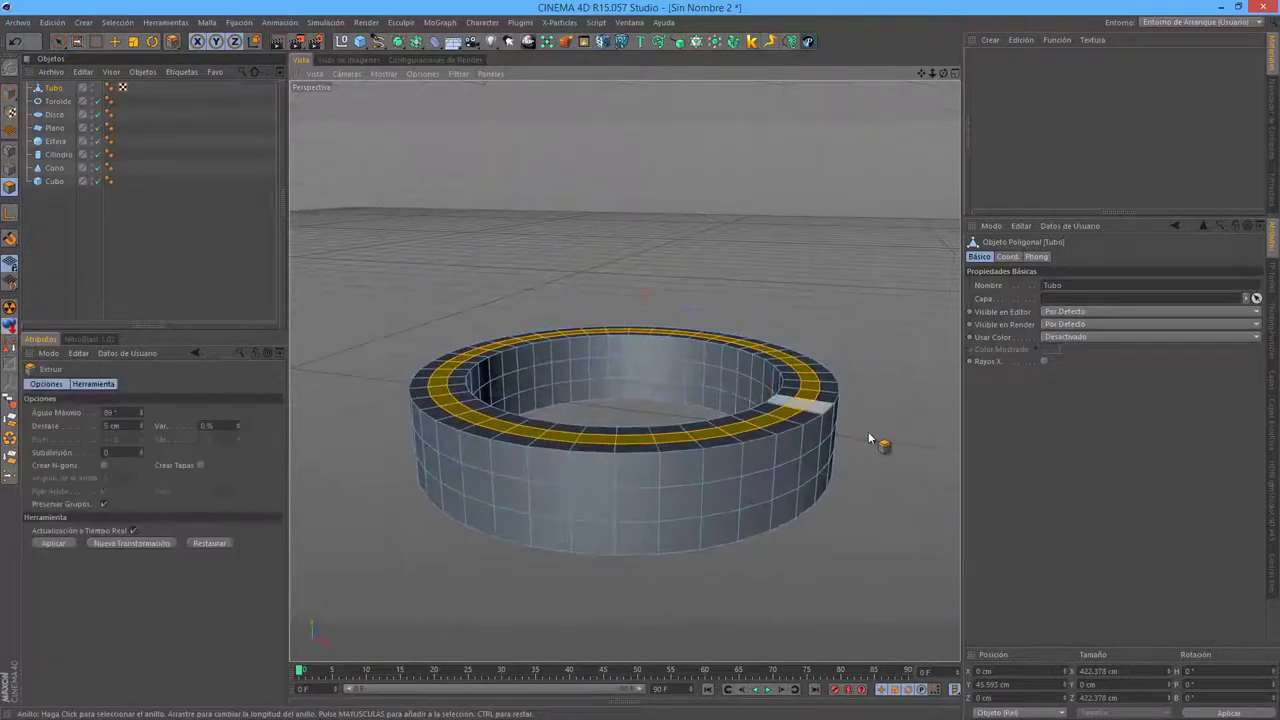
drag(642, 362, 747, 549)
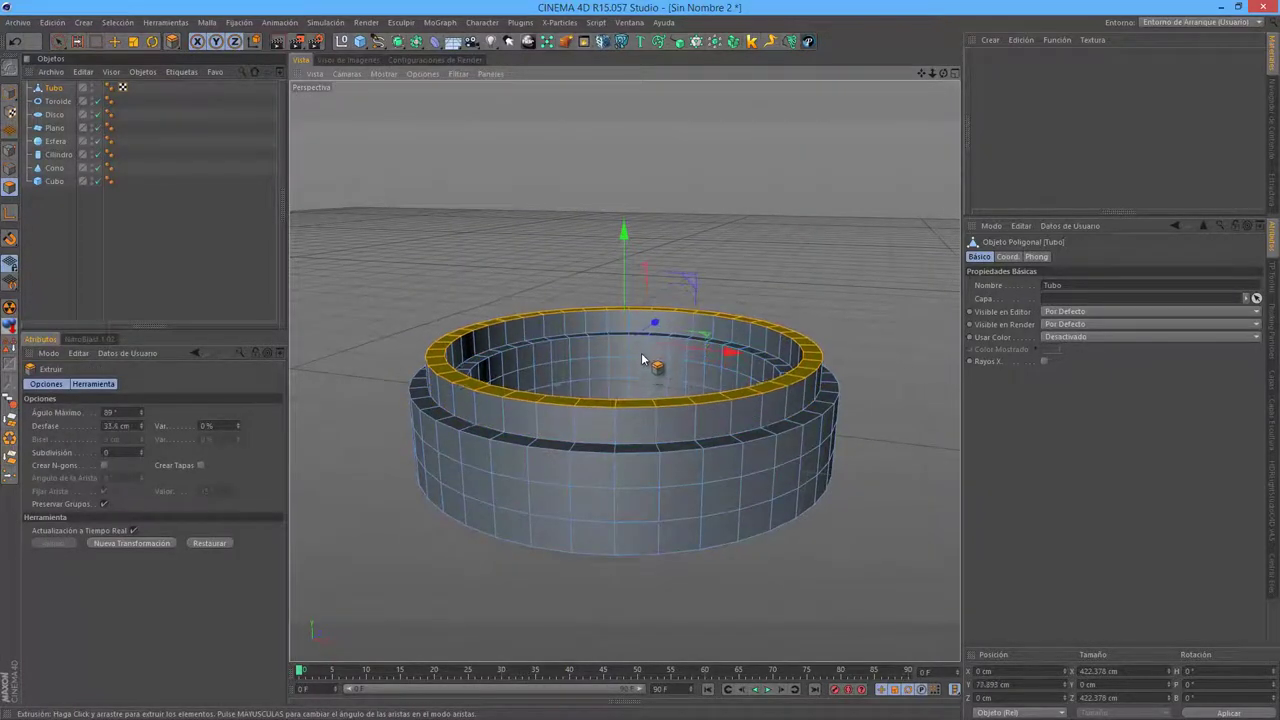
key(space)
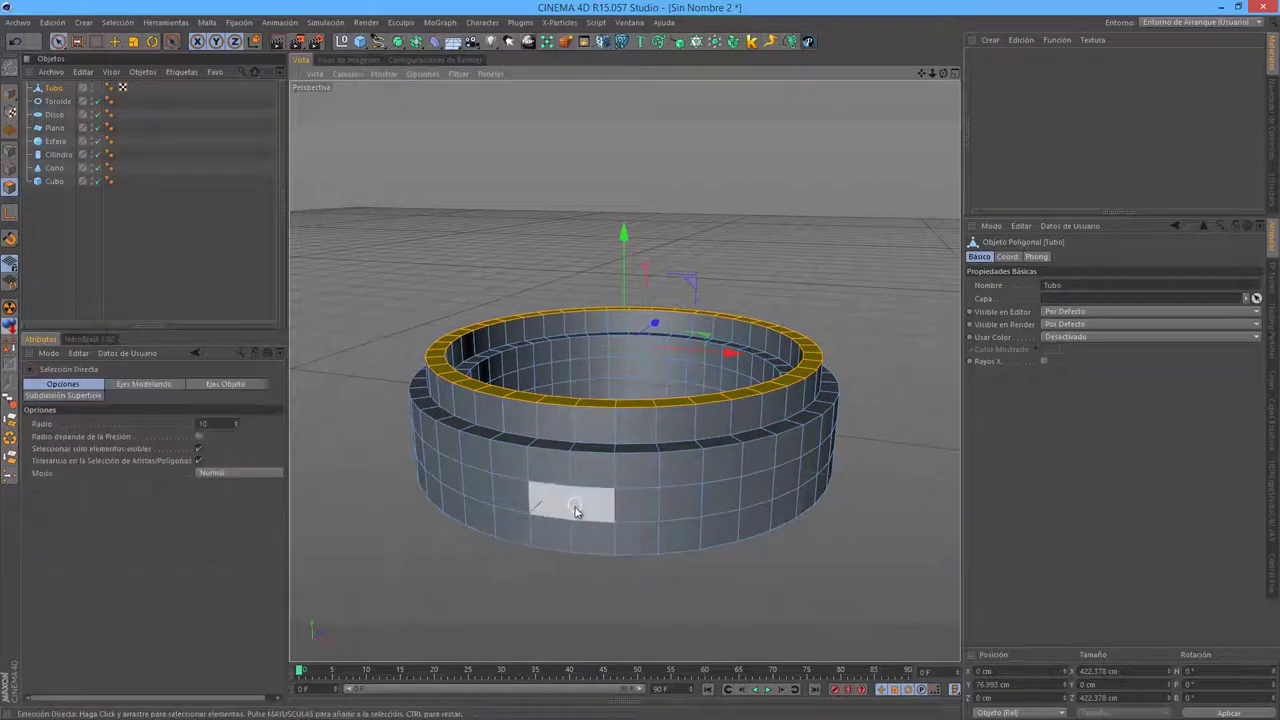
- Extrude the lower band of wall polygons outward into a wide flange
click(76, 43)
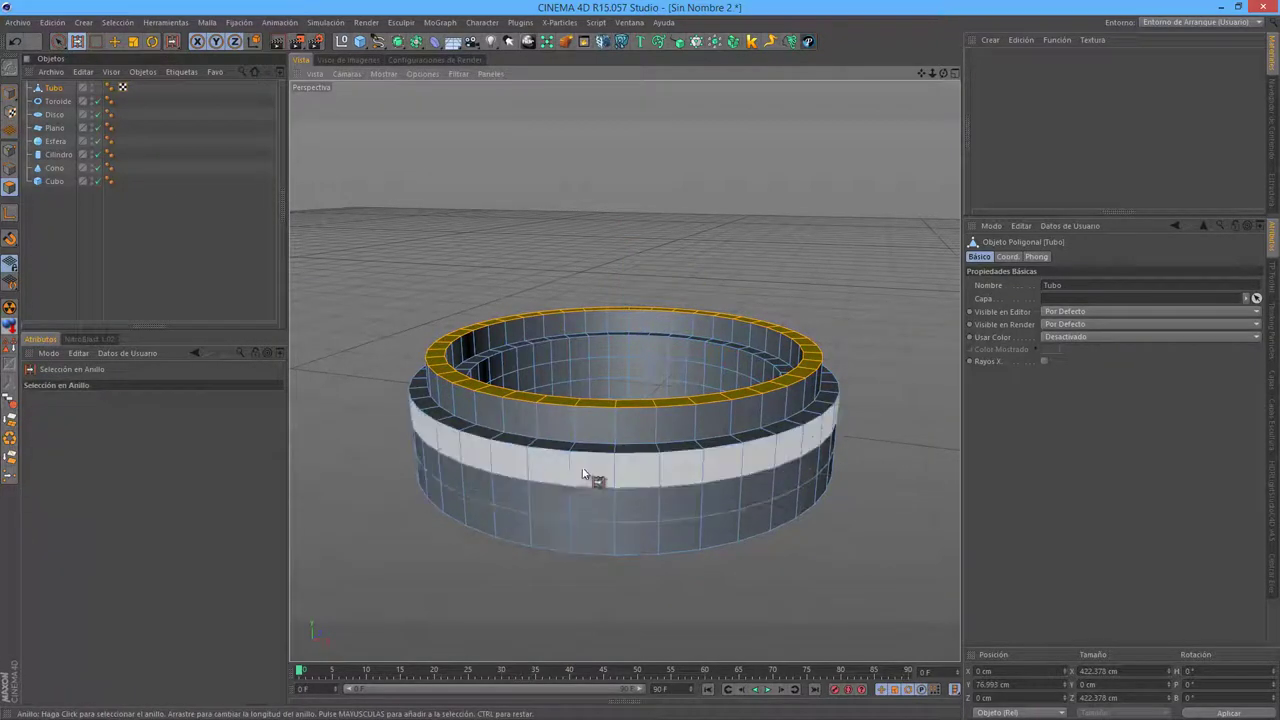
click(571, 511)
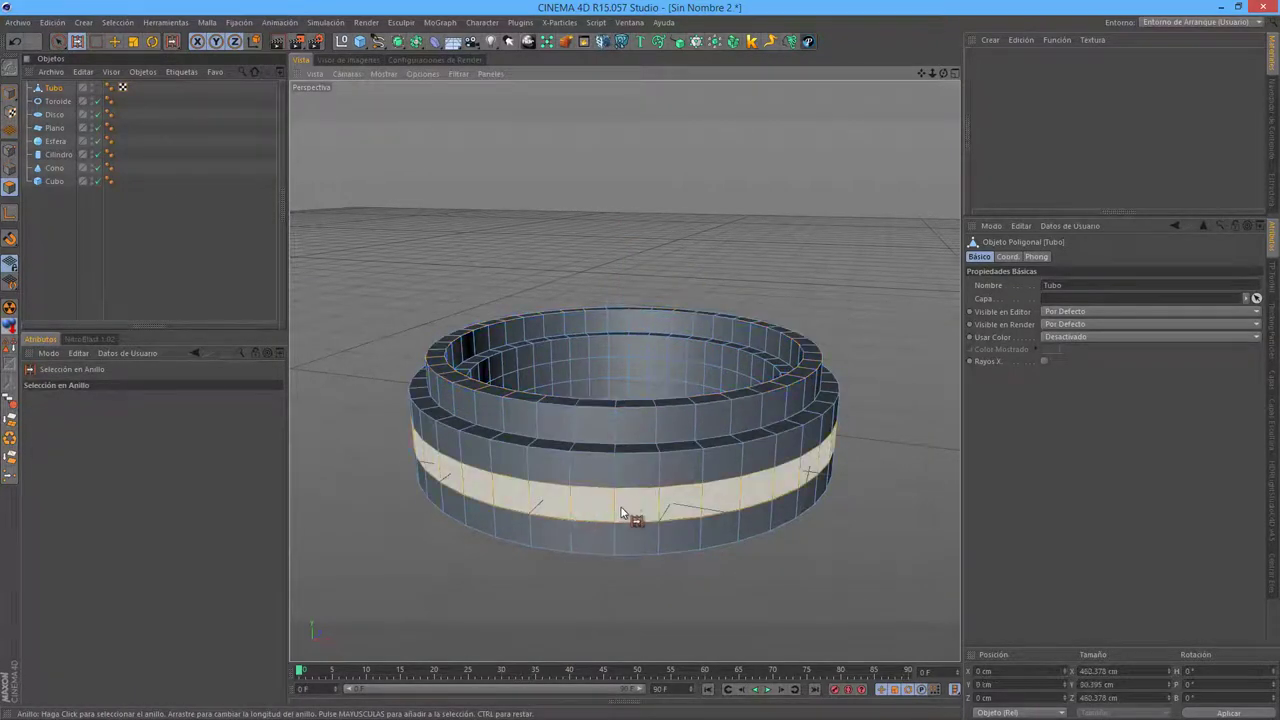
key(d)
mouse_move(651, 371)
mouse_down()
mouse_move(641, 366)
mouse_move(771, 507)
mouse_move(699, 421)
mouse_move(720, 491)
mouse_move(550, 495)
mouse_move(643, 524)
mouse_move(648, 472)
mouse_up()
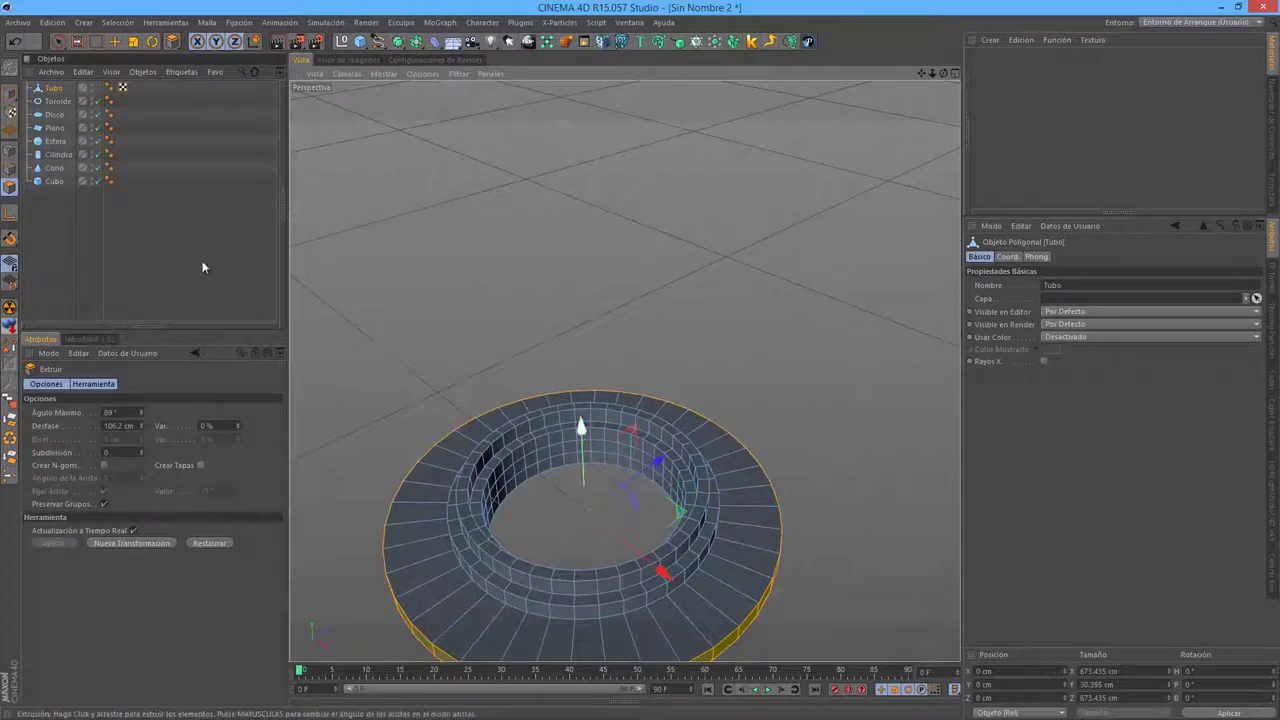
- Ring-select the inner wall polygons and extrude them 80 cm inward
key(u)
key(b)
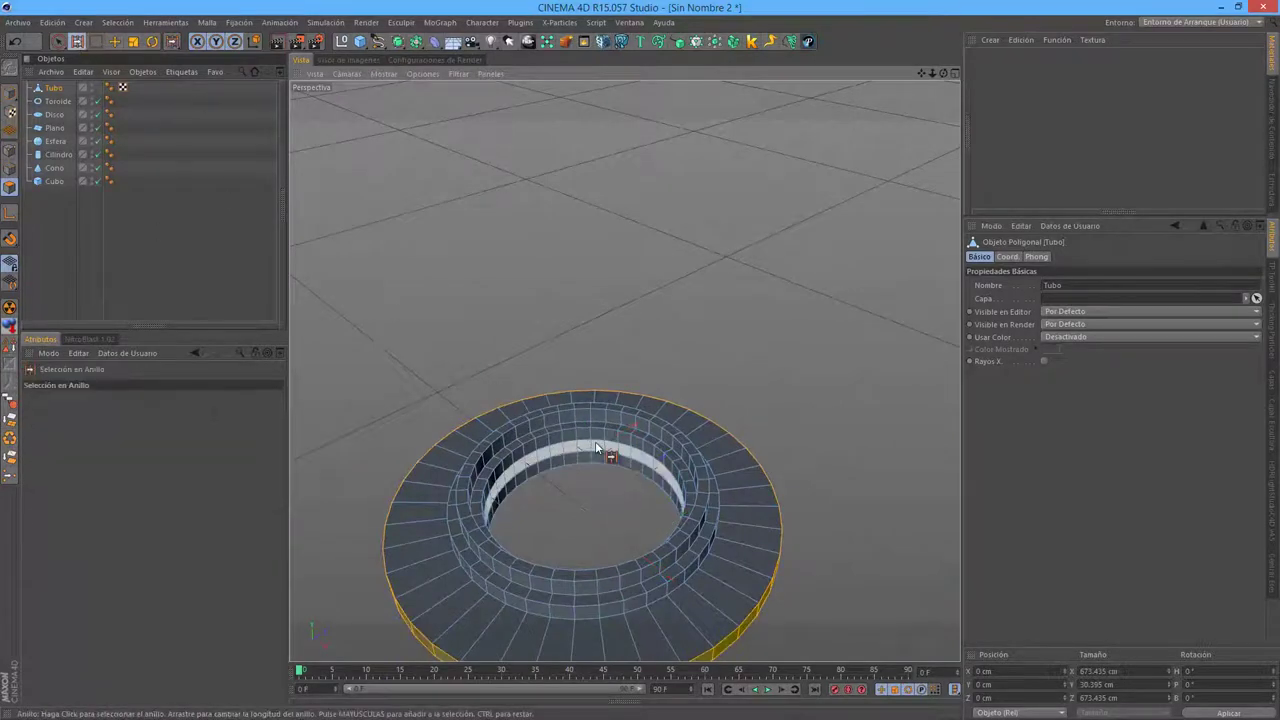
click(603, 448)
key(d)
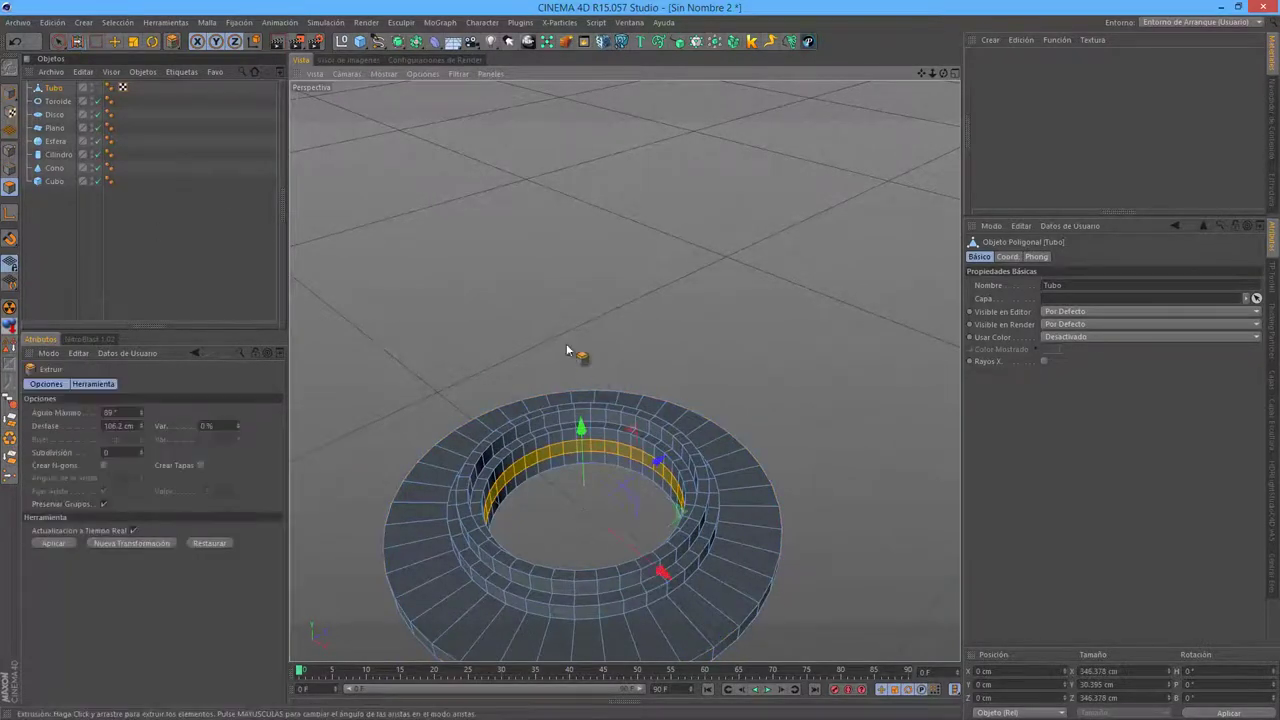
mouse_move(566, 343)
mouse_down()
mouse_move(651, 366)
mouse_move(543, 309)
mouse_move(532, 503)
mouse_up()
- Switch to the four-view layout and maximise the top view to inspect the tube
middle_click(532, 503)
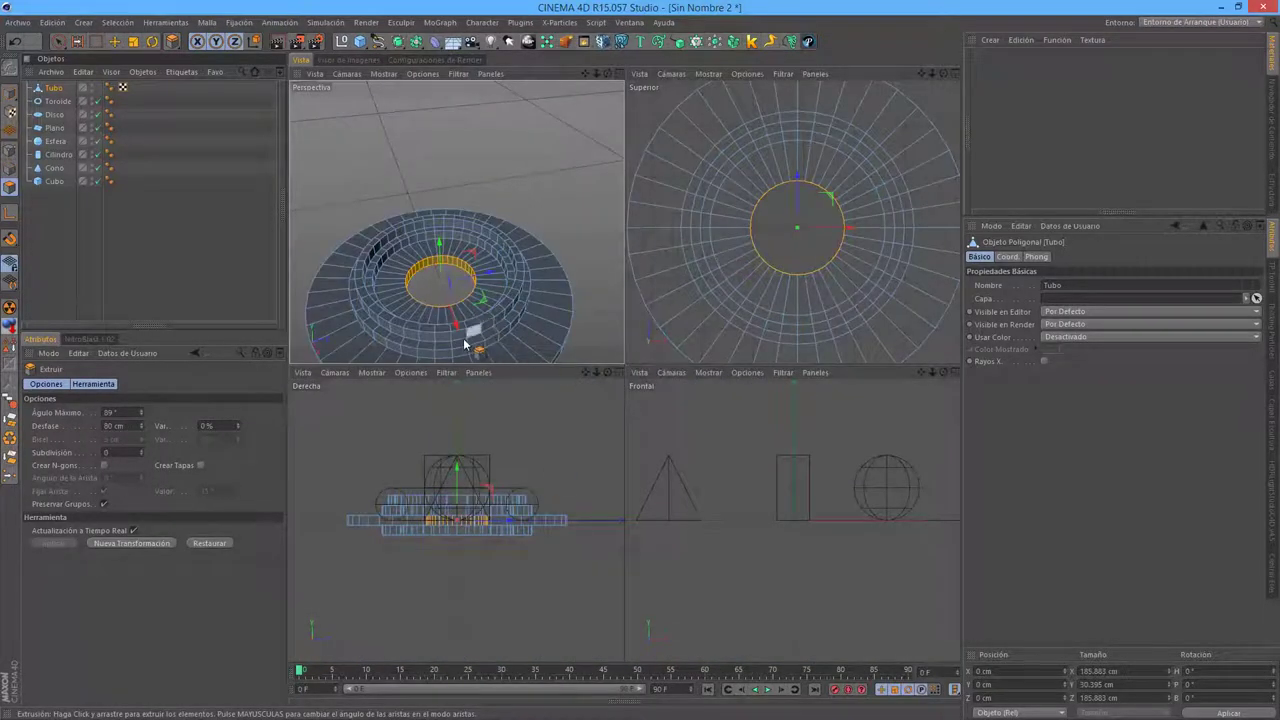
scroll(523, 272, down, 5)
alt+drag(528, 277, 609, 270)
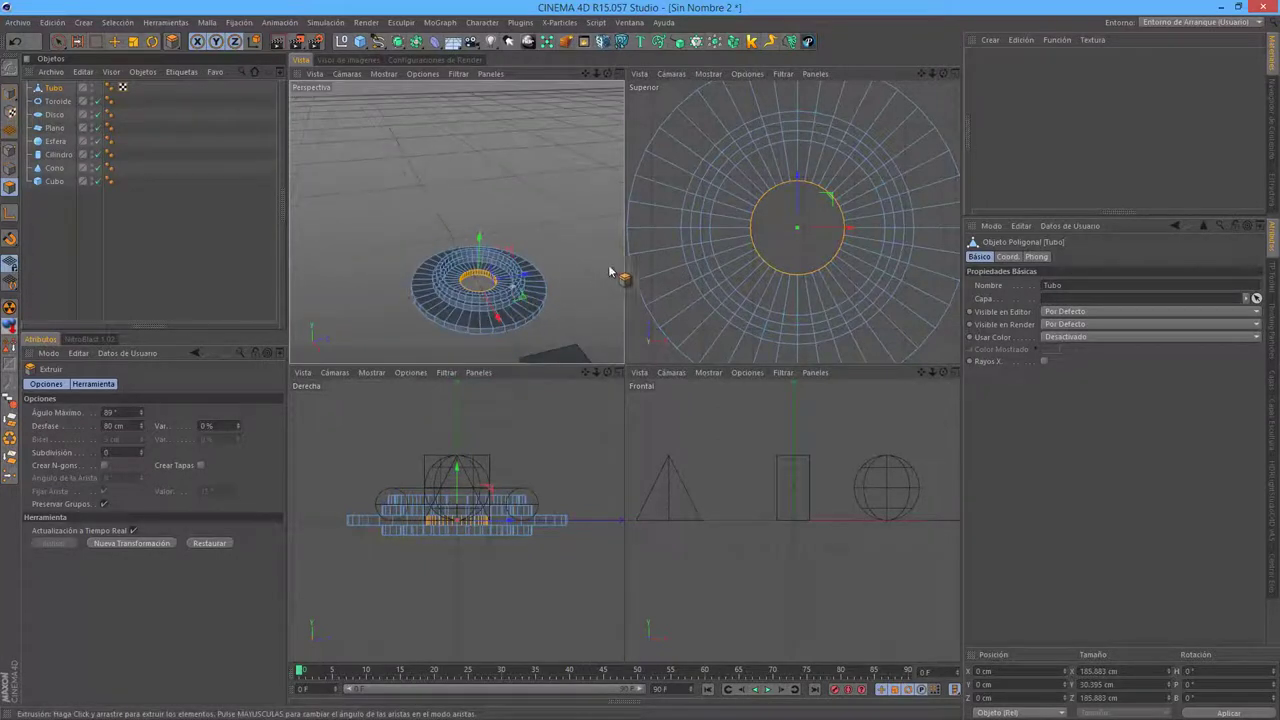
middle_click(857, 263)
scroll(751, 371, down, 5)
middle_click(749, 440)
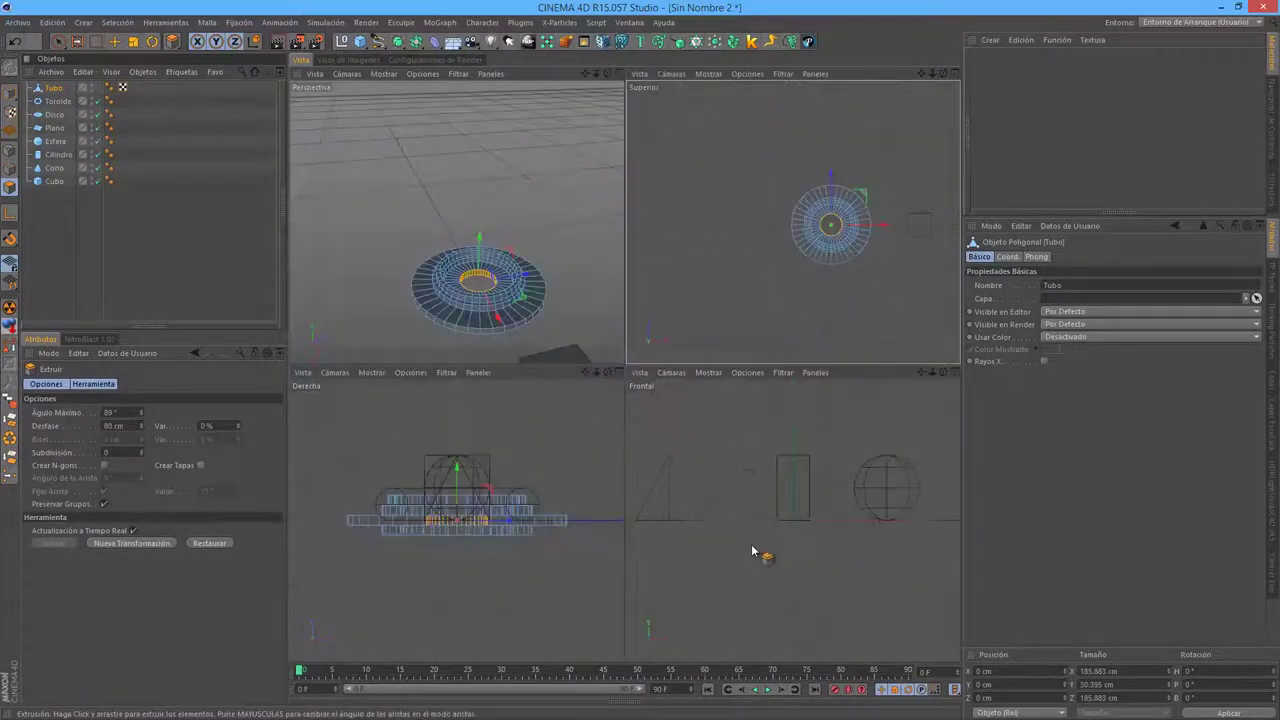
- Maximise the front view and frame the ridged tube in it
middle_click(752, 549)
scroll(609, 429, down, 3)
scroll(509, 391, down, 3)
key(o)
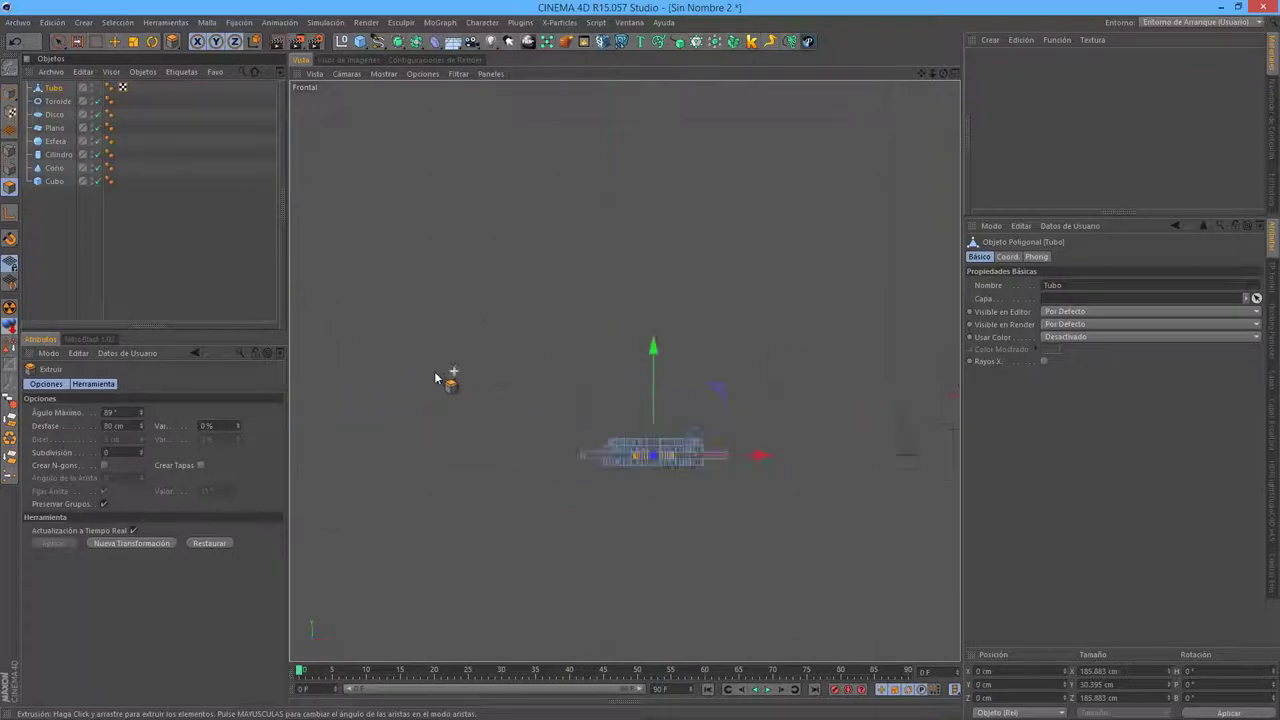
scroll(549, 396, up, 2)
scroll(580, 400, up, 3)
scroll(600, 410, up, 3)
scroll(704, 470, up, 4)
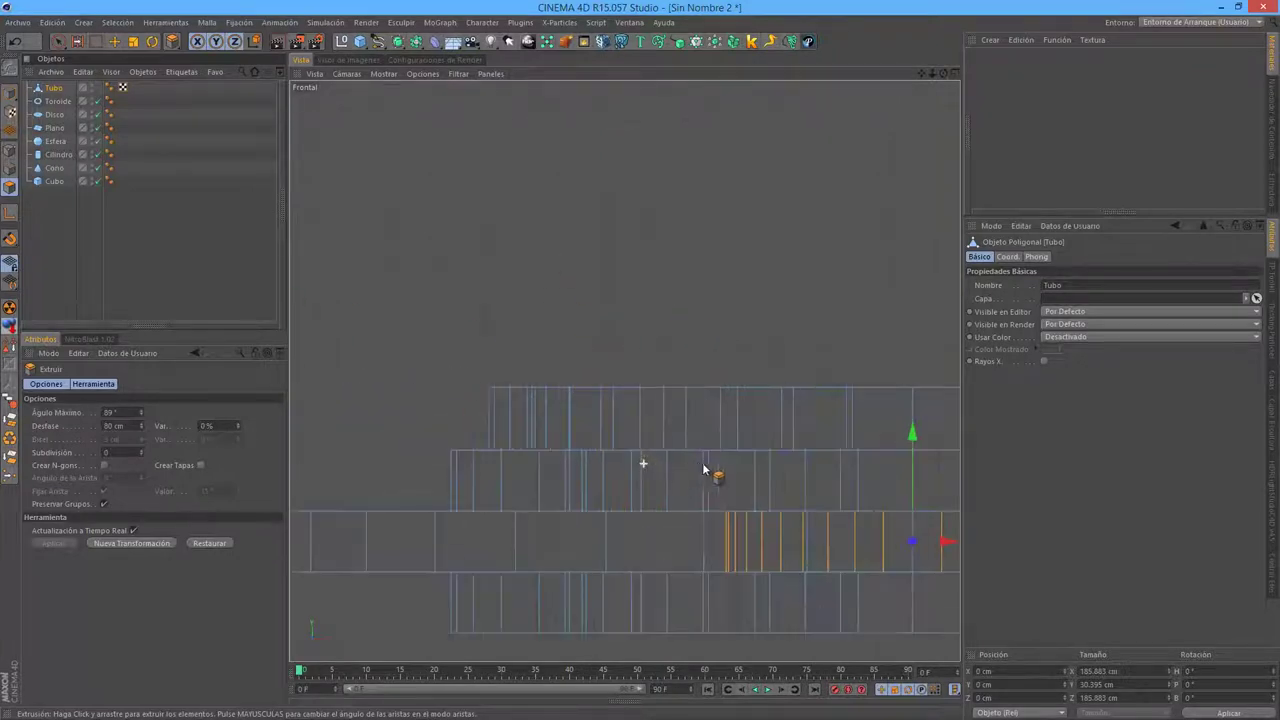
scroll(704, 470, down, 3)
scroll(600, 408, down, 3)
- Turn the large view into a perspective view and orbit to a low angle
key(F1)
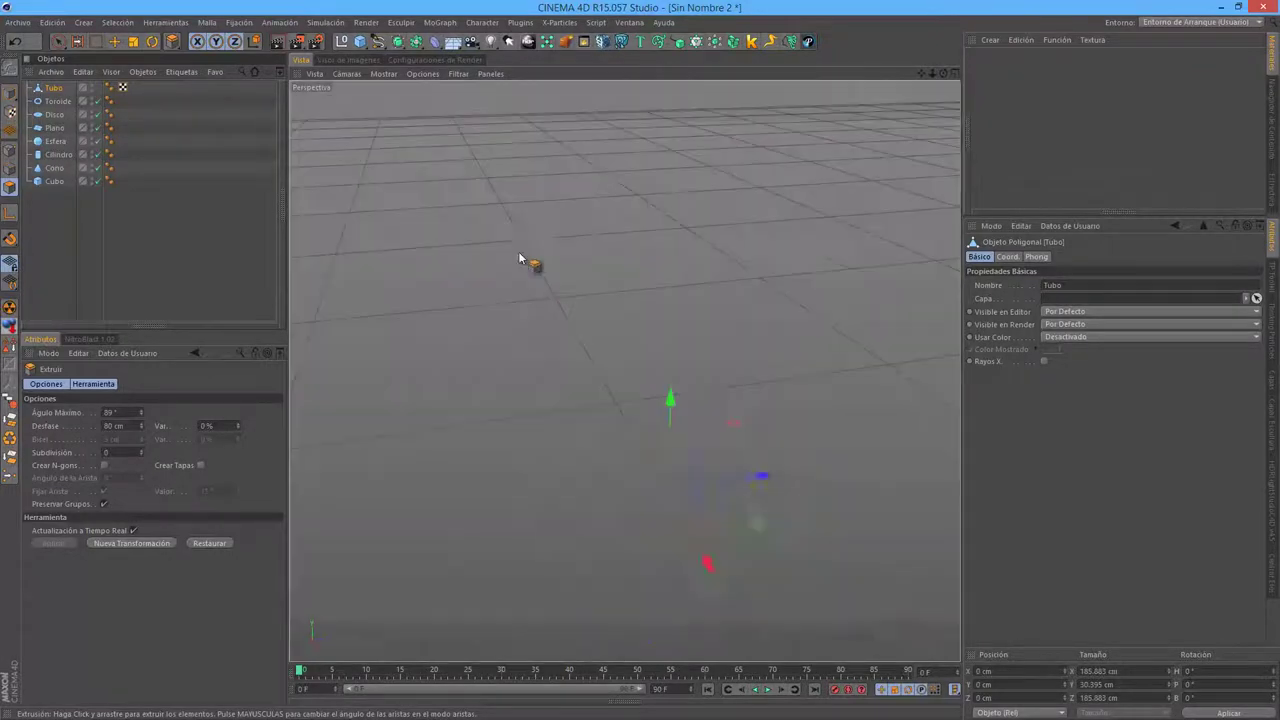
scroll(523, 263, up, 3)
mouse_move(571, 523)
alt+mouse_down()
mouse_move(623, 343)
mouse_move(757, 230)
mouse_move(659, 480)
mouse_move(538, 355)
alt+mouse_up()
scroll(659, 480, up, 3)
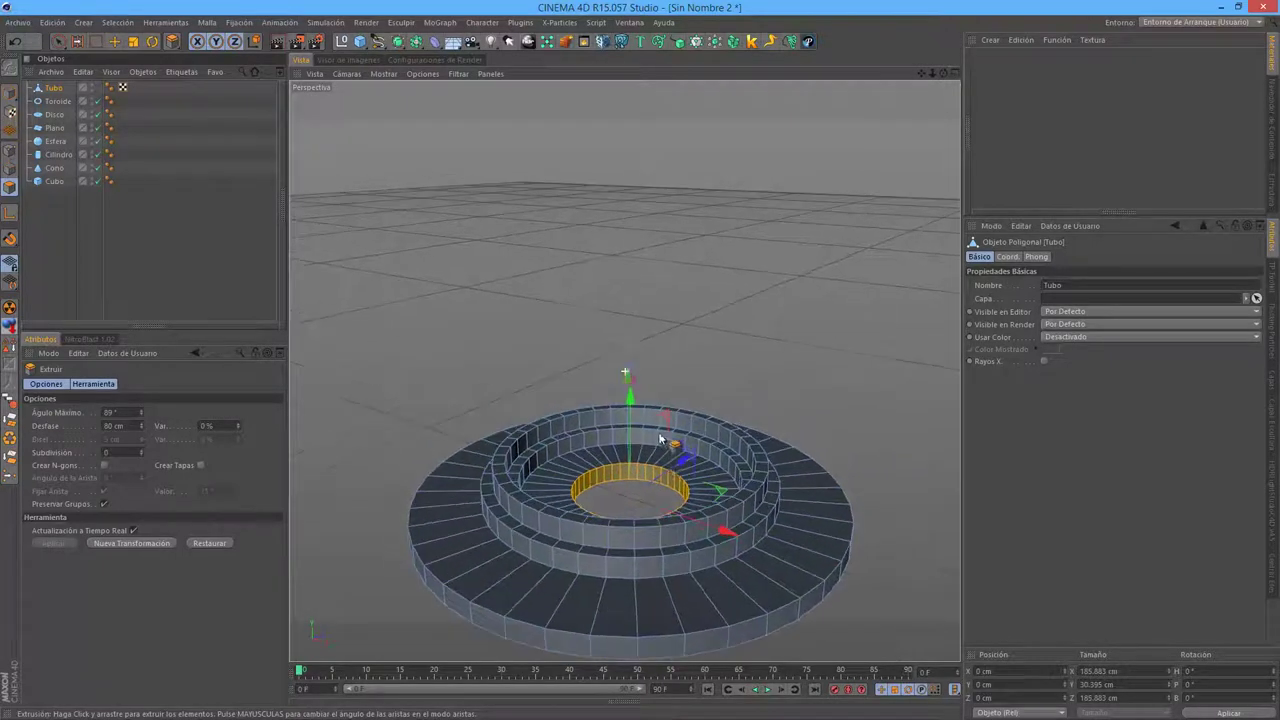
- Return to Model mode, select the cube and zoom in on it
key(space)
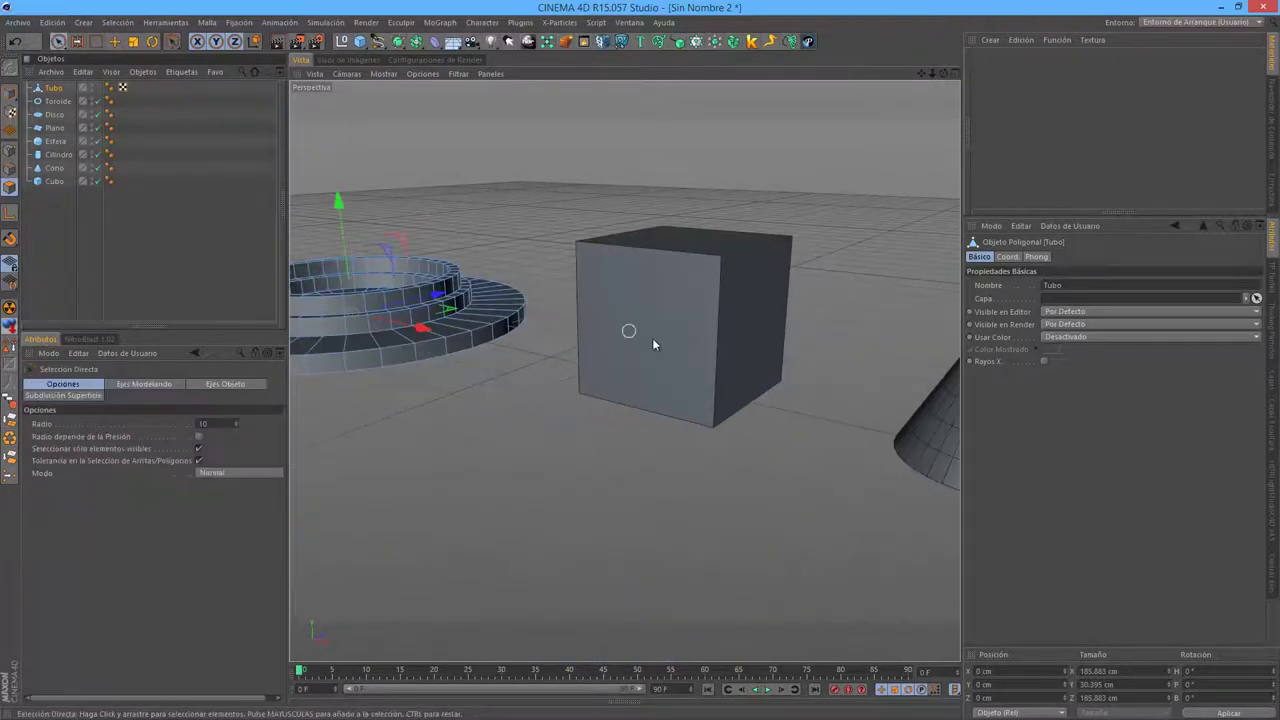
alt+drag(647, 338, 688, 323)
click(12, 86)
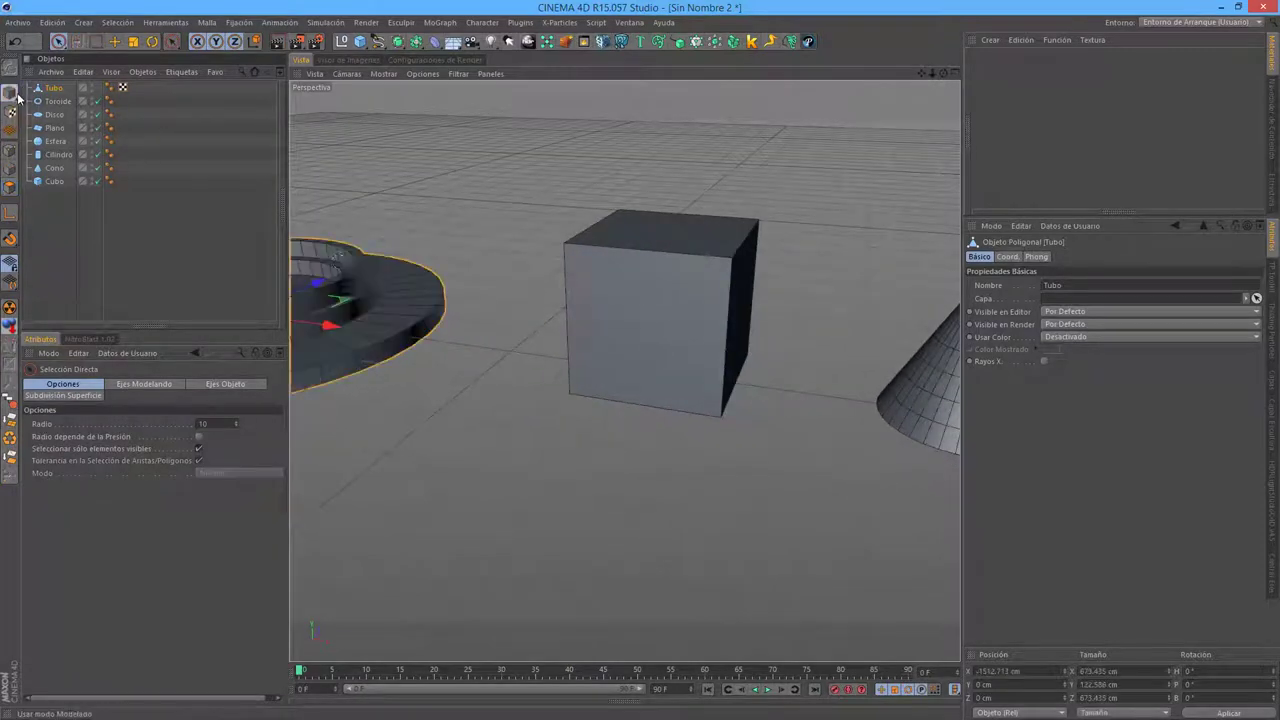
click(693, 267)
alt+drag(693, 267, 697, 308)
mouse_move(697, 314)
alt+right_down()
mouse_move(563, 371)
mouse_move(586, 363)
alt+right_up()
mouse_move(586, 363)
alt+mouse_down()
mouse_move(574, 349)
mouse_move(613, 387)
alt+mouse_up()
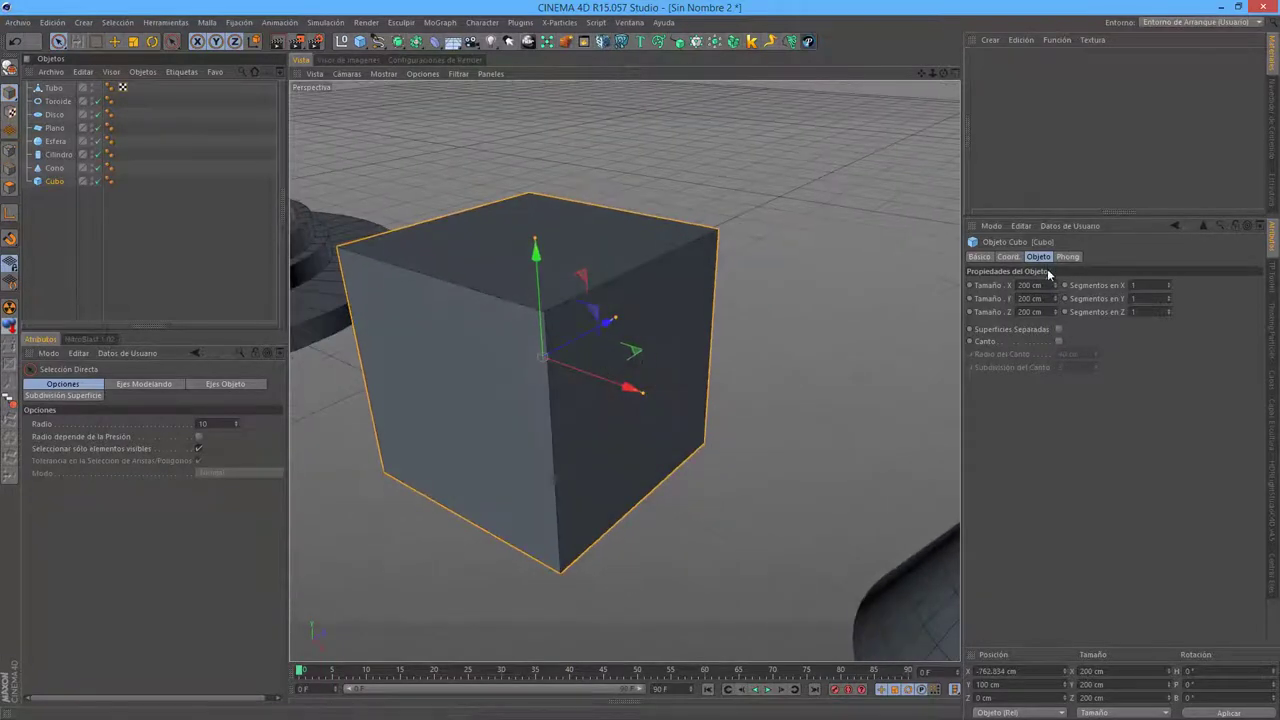
- Resize the cube to about 249 × 135 × 196 cm with its size handles
drag(1055, 286, 1056, 305)
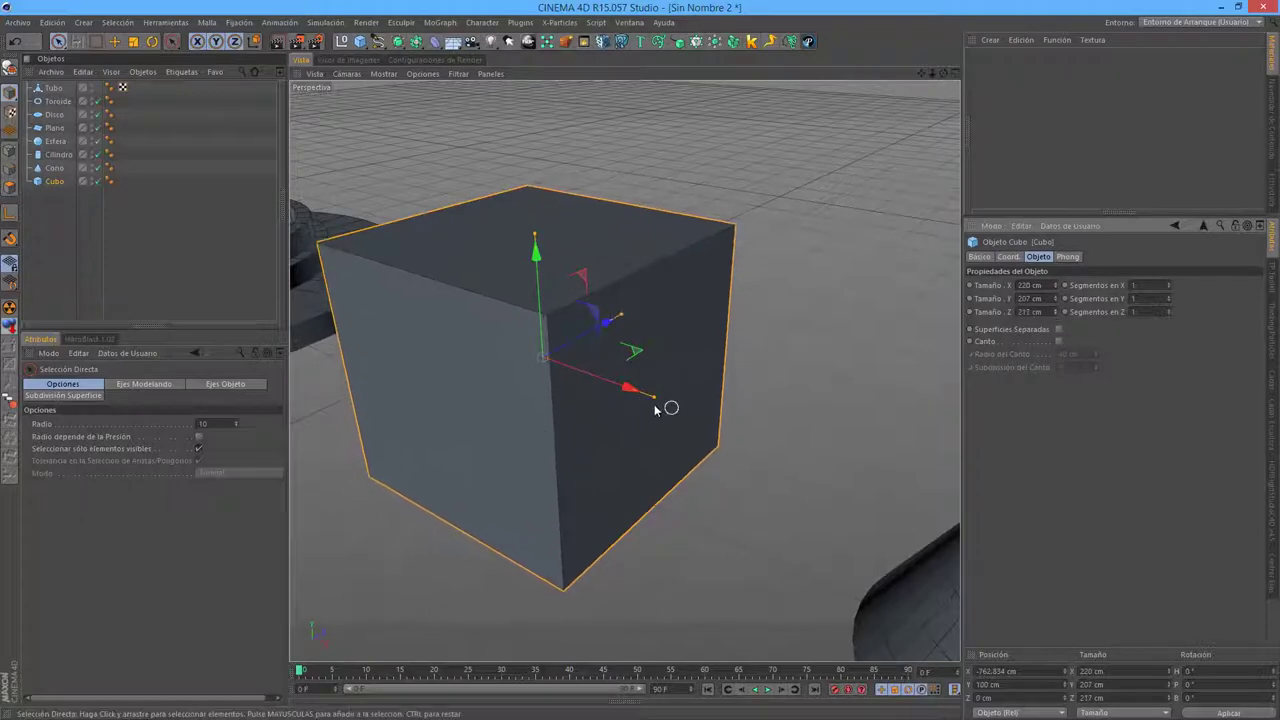
mouse_move(657, 398)
mouse_down()
mouse_move(700, 415)
mouse_move(670, 402)
mouse_up()
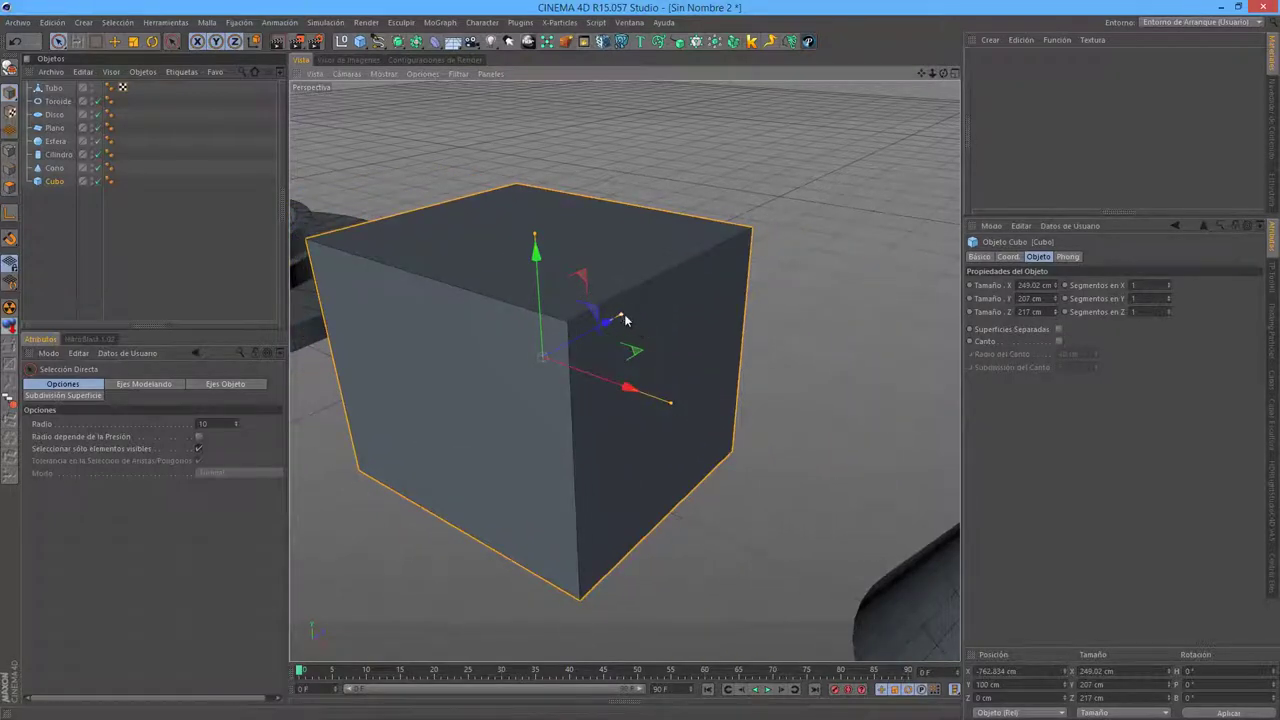
mouse_move(624, 318)
mouse_down()
mouse_move(568, 264)
mouse_move(534, 143)
mouse_move(543, 386)
mouse_move(547, 245)
mouse_move(548, 262)
mouse_up()
scroll(658, 331, down, 3)
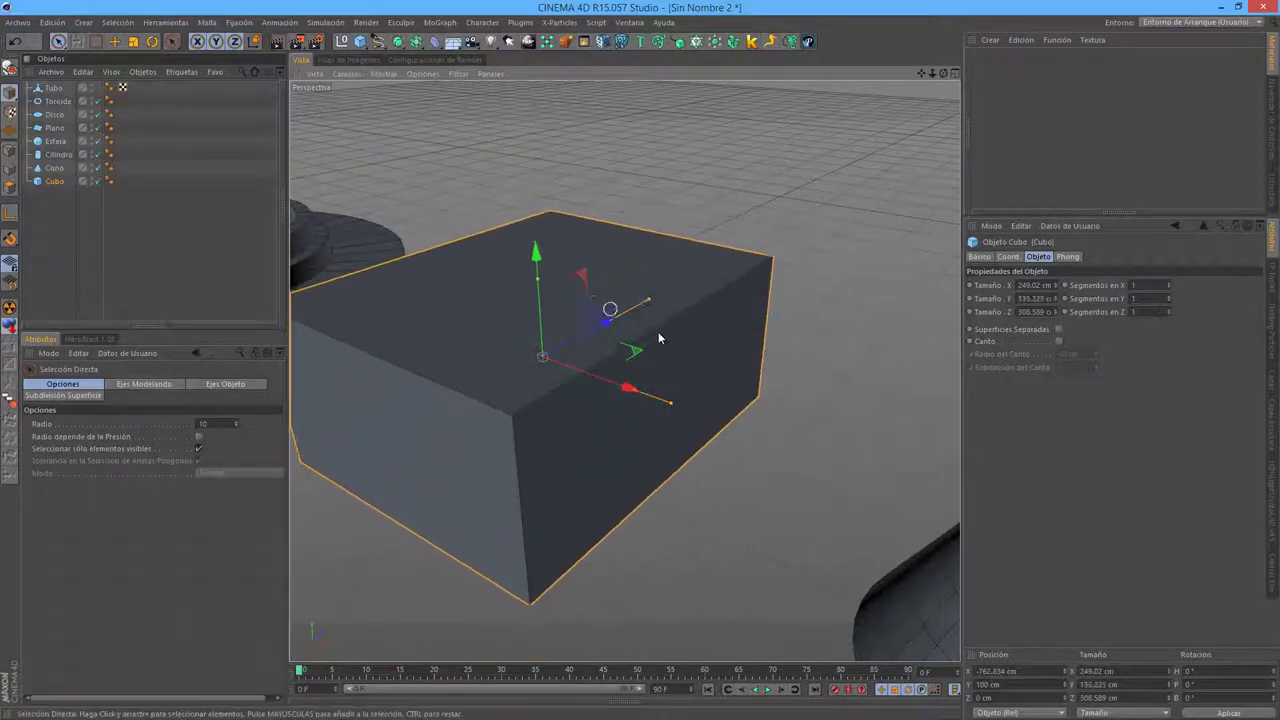
scroll(622, 410, down, 1)
drag(651, 308, 623, 323)
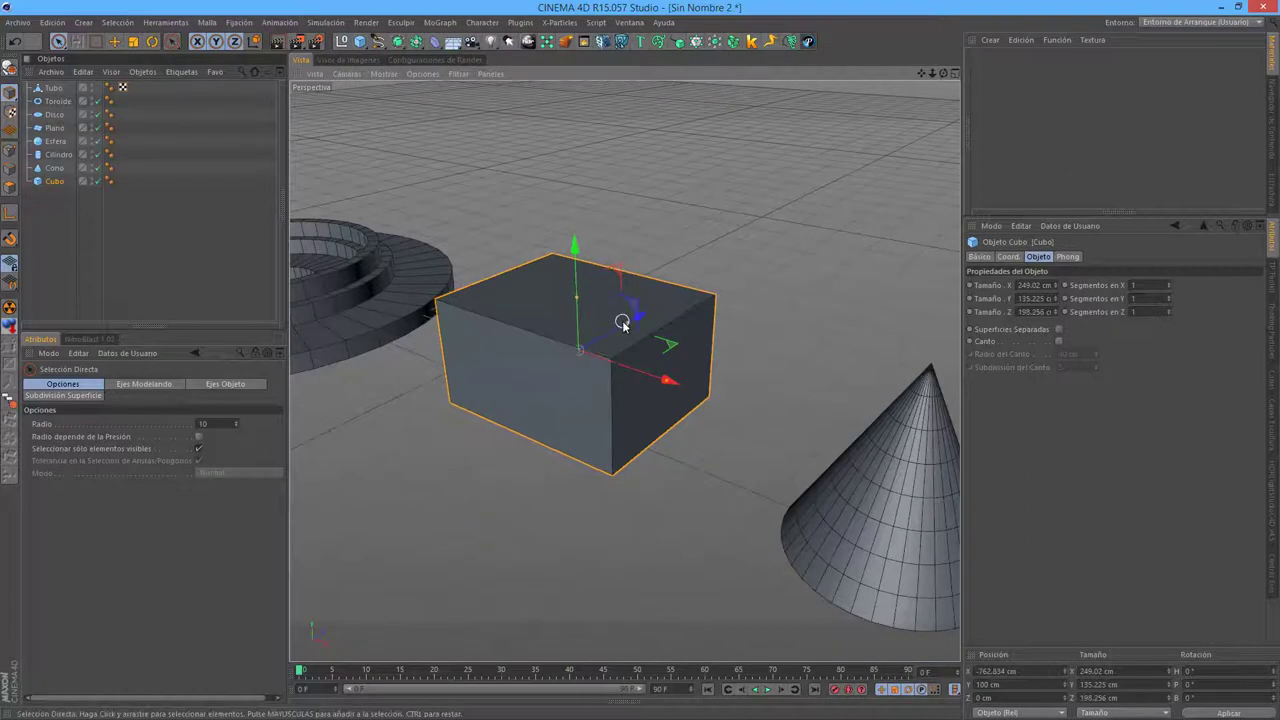
- Convert the resized cube into an editable polygon object
key(c)
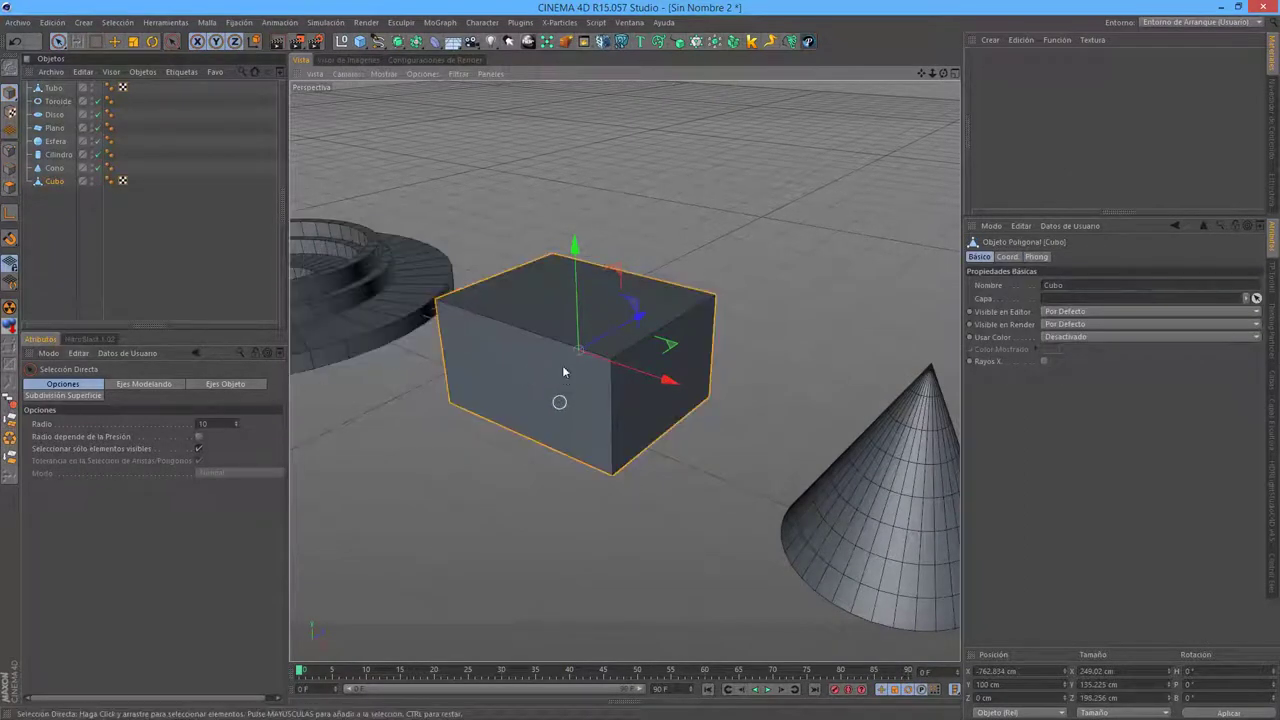
click(368, 76)
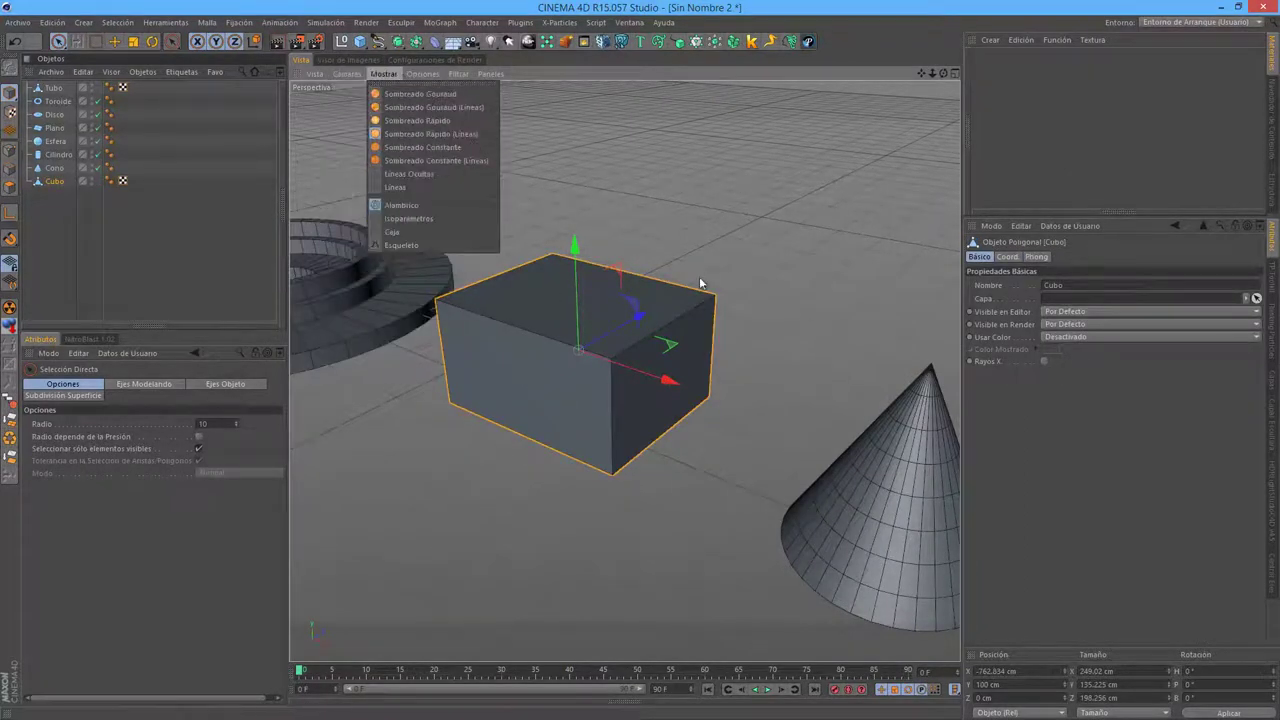
click(673, 344)
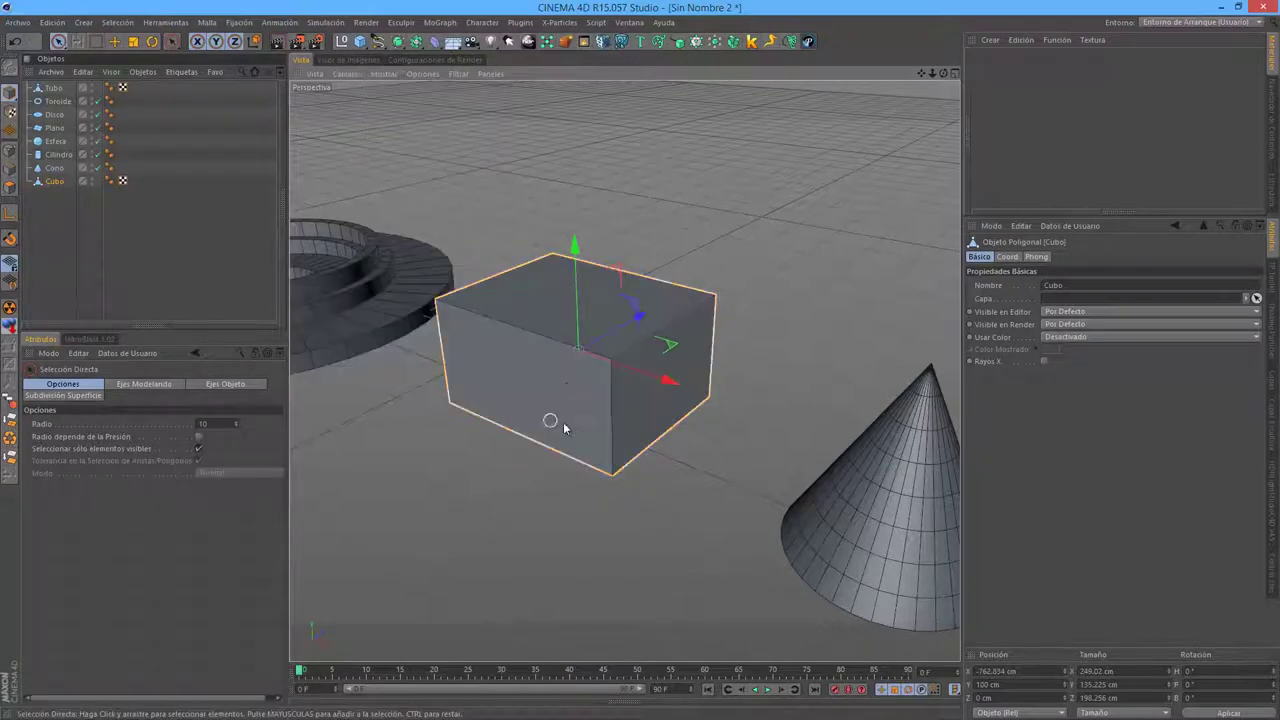
- Undo the conversion, give the cube 5 × 6 × 6 segments, narrow it to about 180 cm, then re-convert it
key(ctrl+z)
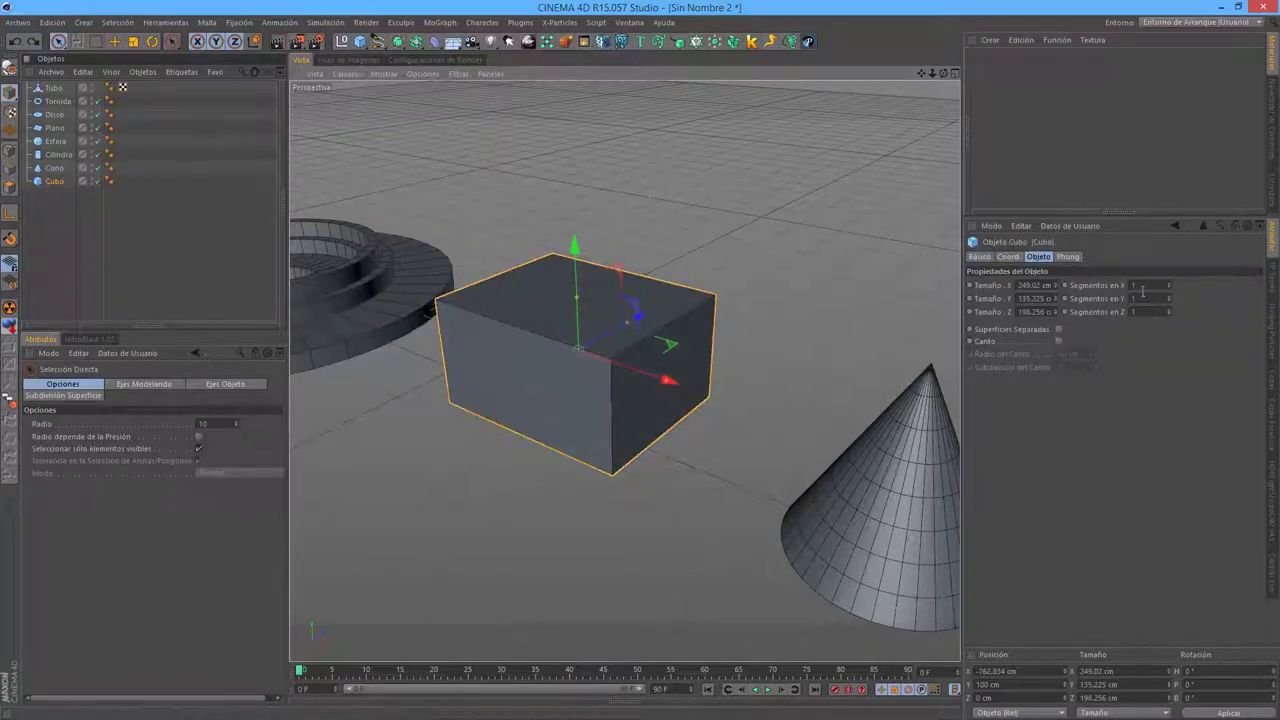
click(1148, 285)
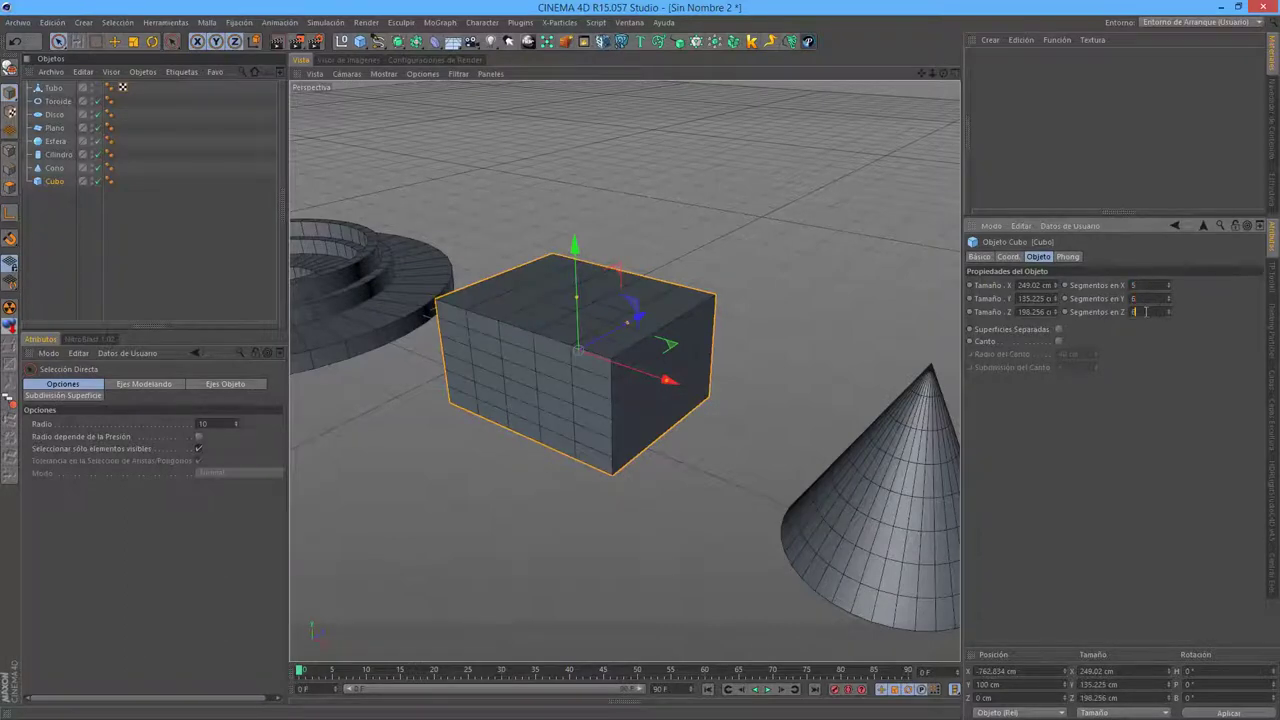
scroll(498, 397, up, 3)
scroll(529, 339, up, 2)
scroll(576, 349, up, 2)
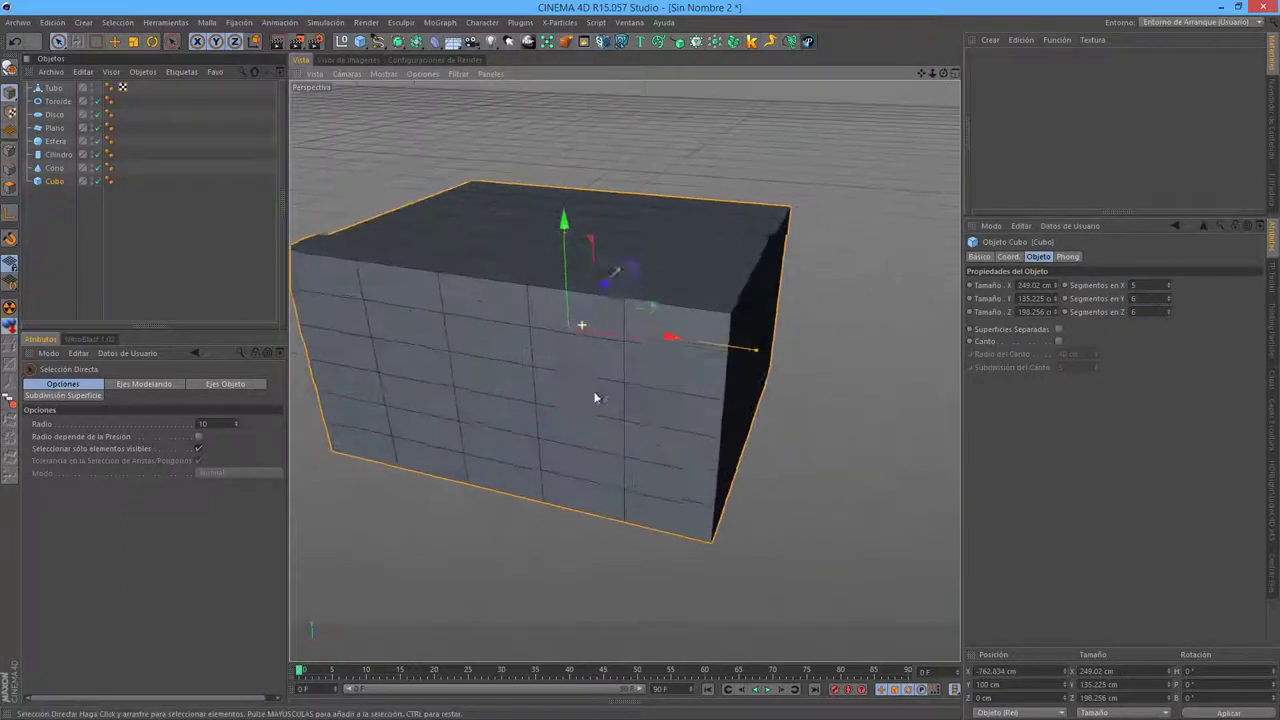
mouse_move(595, 398)
alt+mouse_down()
mouse_move(646, 543)
mouse_move(566, 520)
mouse_move(706, 389)
mouse_move(625, 423)
mouse_move(829, 329)
alt+mouse_up()
mouse_move(697, 490)
alt+mouse_down()
mouse_move(589, 374)
mouse_move(635, 397)
mouse_move(594, 429)
mouse_move(669, 466)
mouse_move(674, 509)
mouse_move(690, 510)
mouse_move(696, 461)
mouse_move(712, 450)
alt+mouse_up()
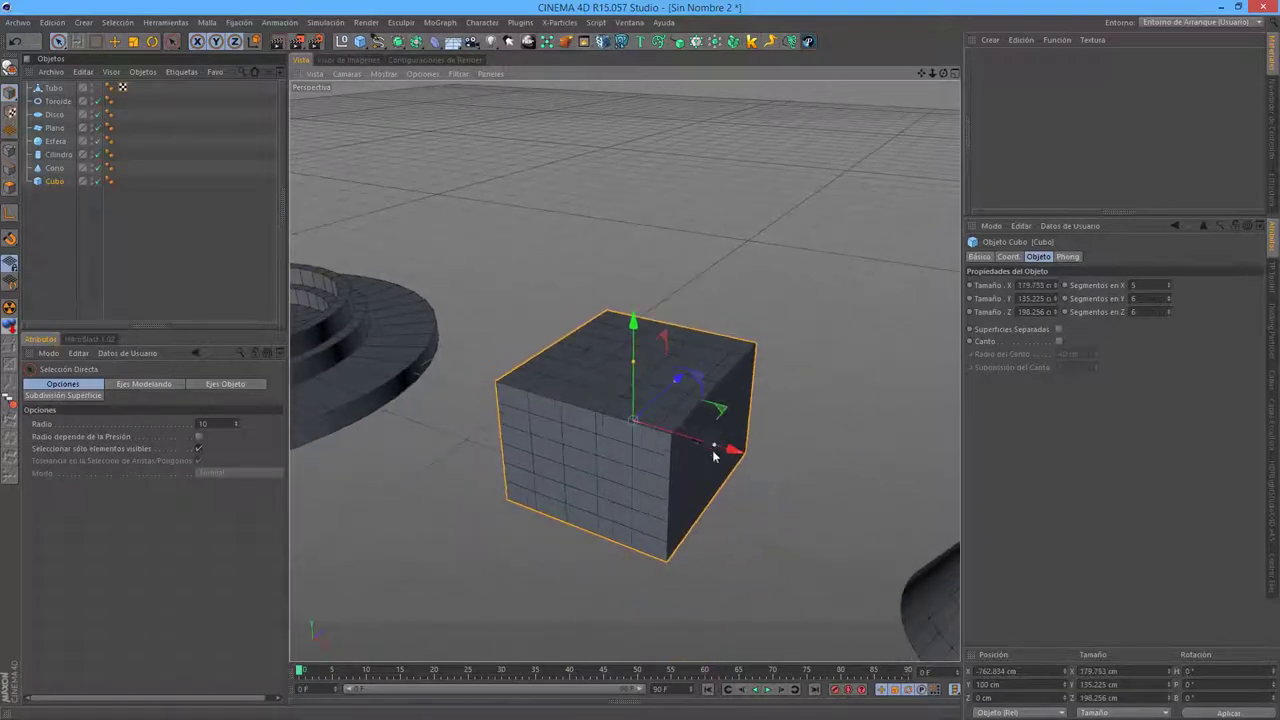
key(c)
click(9, 186)
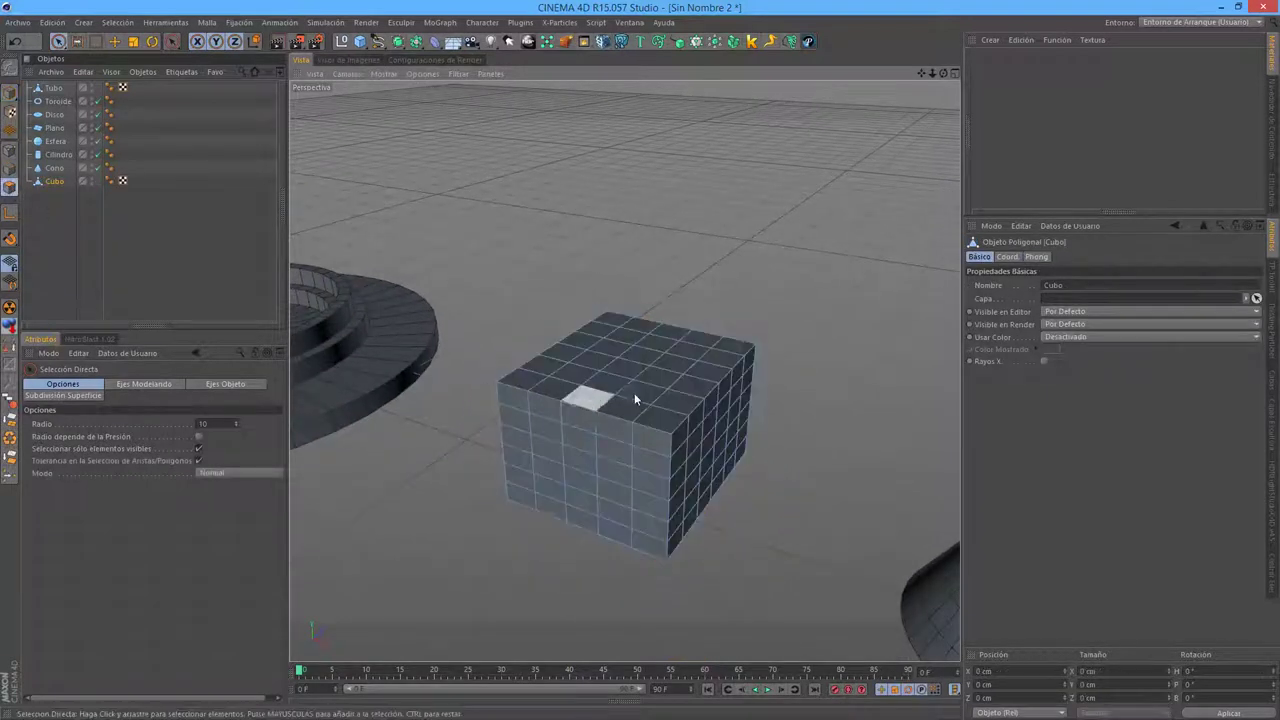
- Extrude a block of top polygons about 85 cm upward and bevel its edges with a reduced offset
mouse_move(634, 393)
mouse_down()
mouse_move(614, 371)
mouse_move(652, 386)
mouse_move(706, 336)
mouse_up()
key(d)
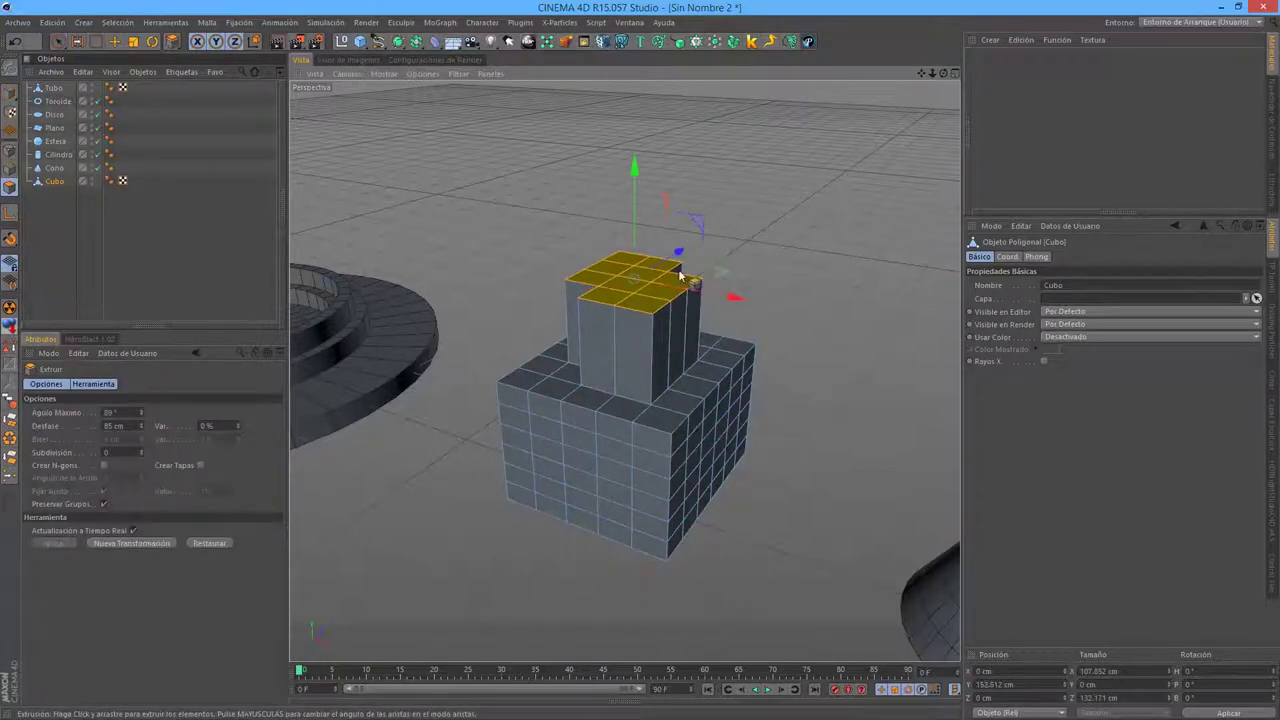
right_click(672, 340)
click(730, 409)
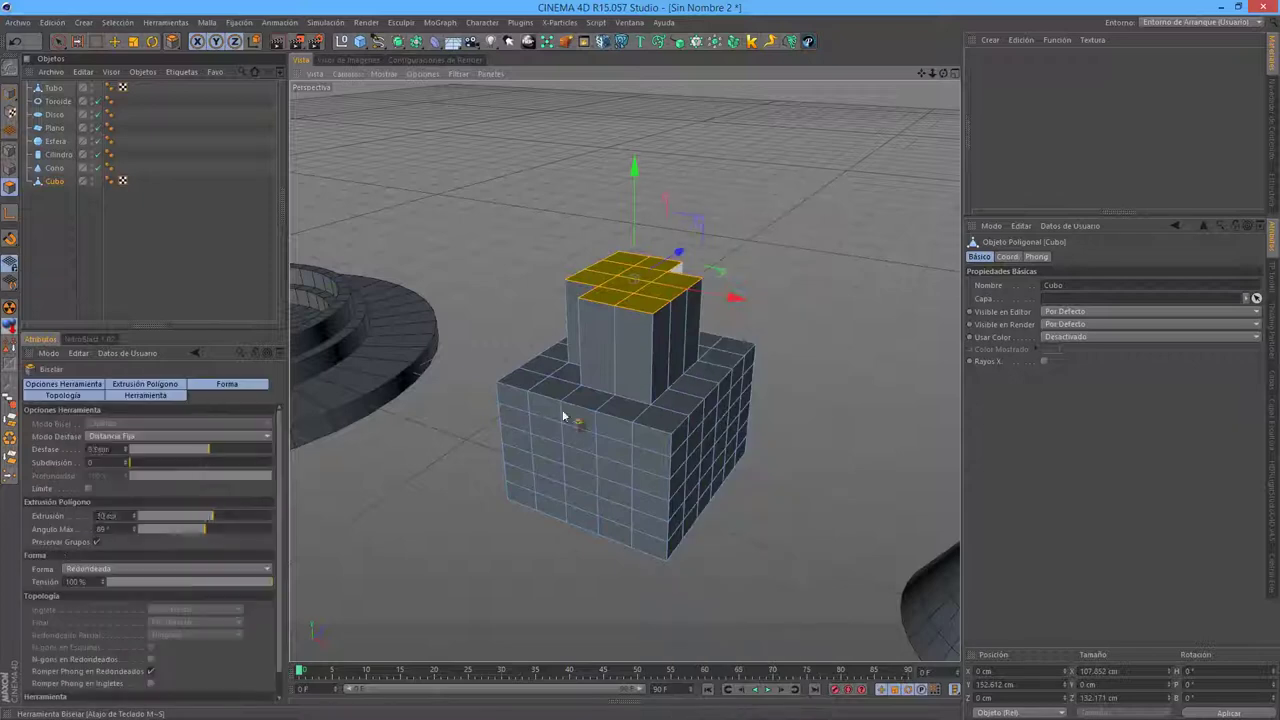
mouse_move(563, 417)
mouse_down()
mouse_move(640, 359)
mouse_move(660, 362)
mouse_move(603, 282)
mouse_up()
scroll(603, 282, up, 3)
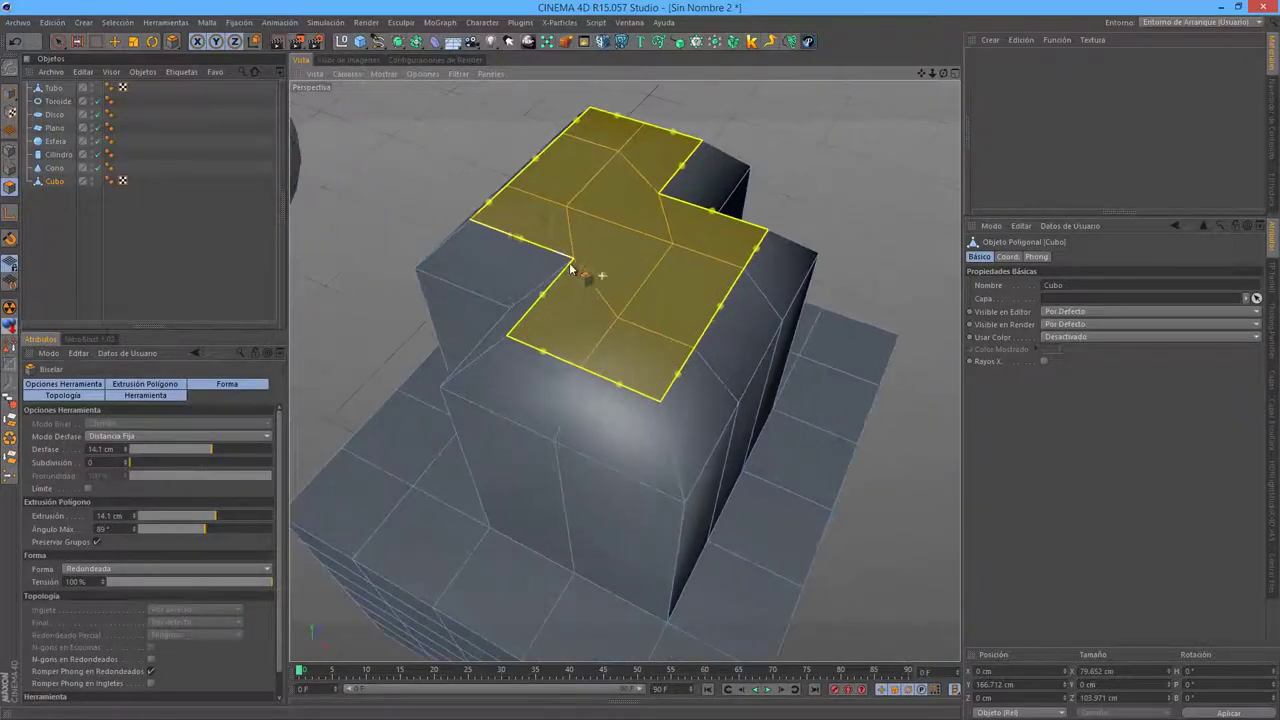
mouse_move(520, 243)
mouse_down()
mouse_move(505, 282)
mouse_move(586, 271)
mouse_move(576, 238)
mouse_up()
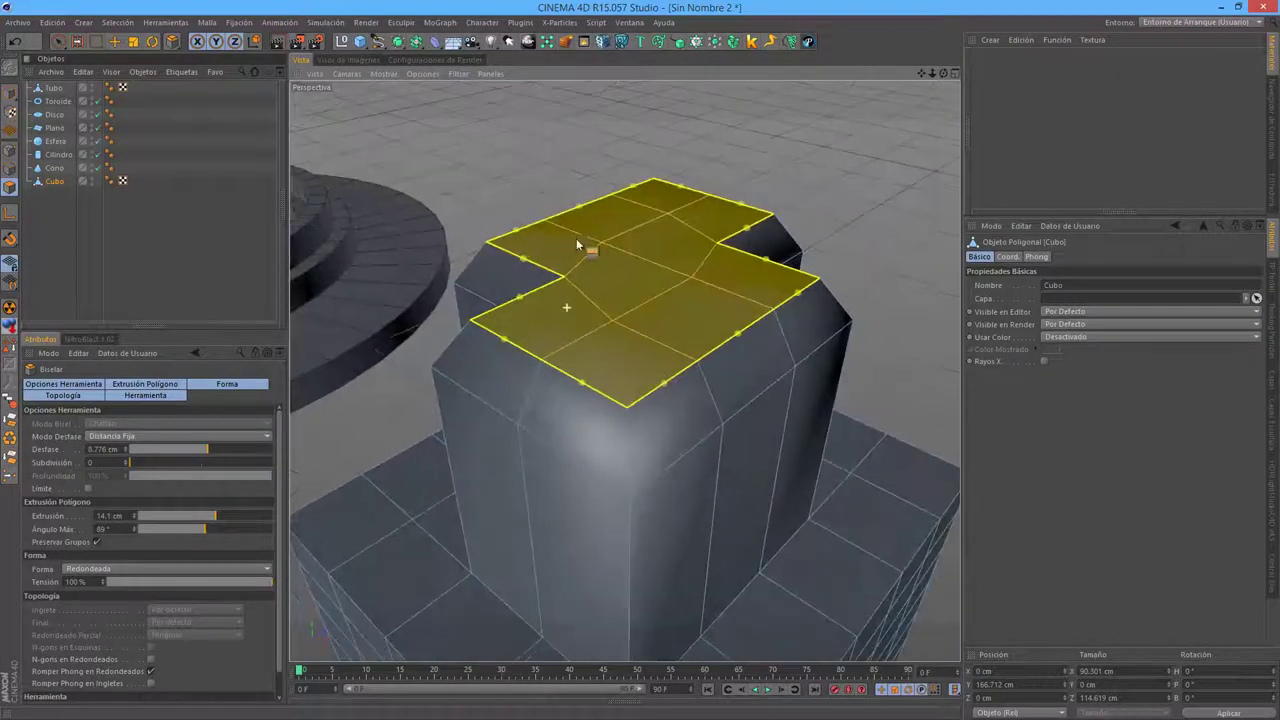
- Extrude the top faces upward into another tier and delete its top polygons
right_click(626, 300)
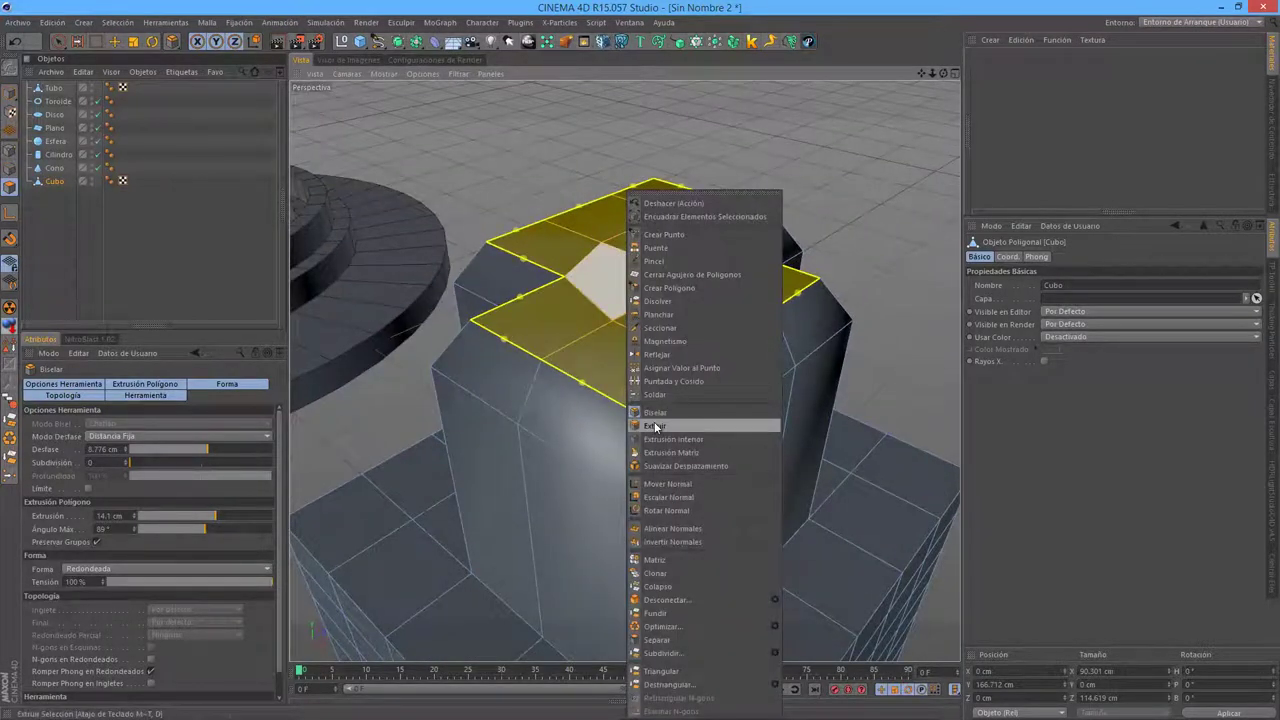
click(640, 427)
mouse_move(642, 365)
mouse_down()
mouse_move(666, 428)
mouse_move(677, 380)
mouse_up()
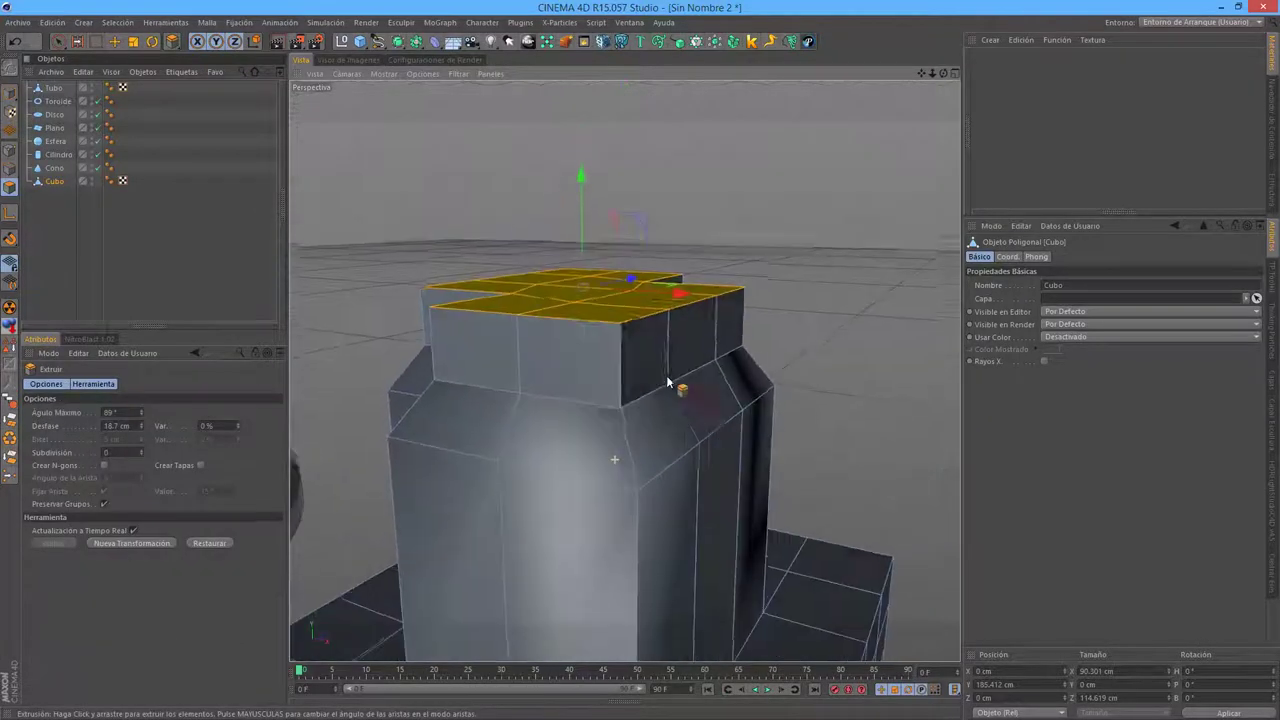
key(Delete)
mouse_move(471, 423)
alt+mouse_down()
mouse_move(564, 402)
mouse_move(690, 200)
alt+mouse_up()
- Close the open top of the new tier with a polygon
right_click(696, 197)
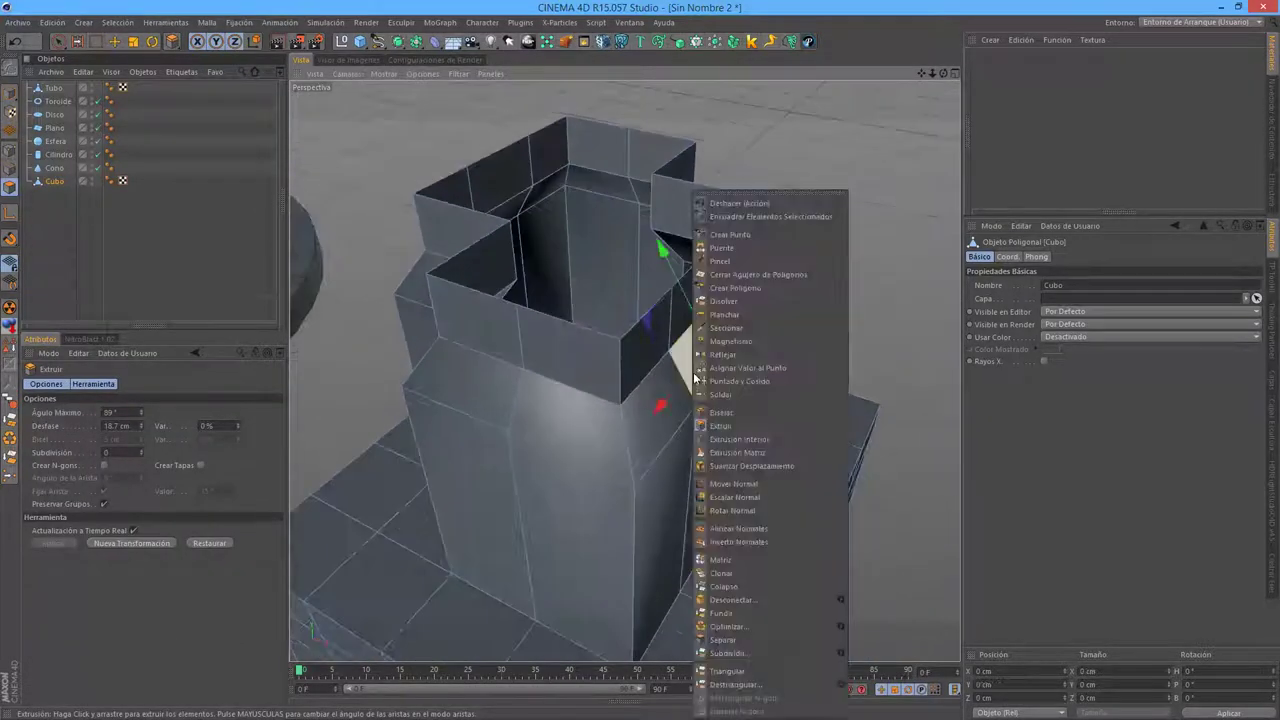
click(733, 272)
click(634, 351)
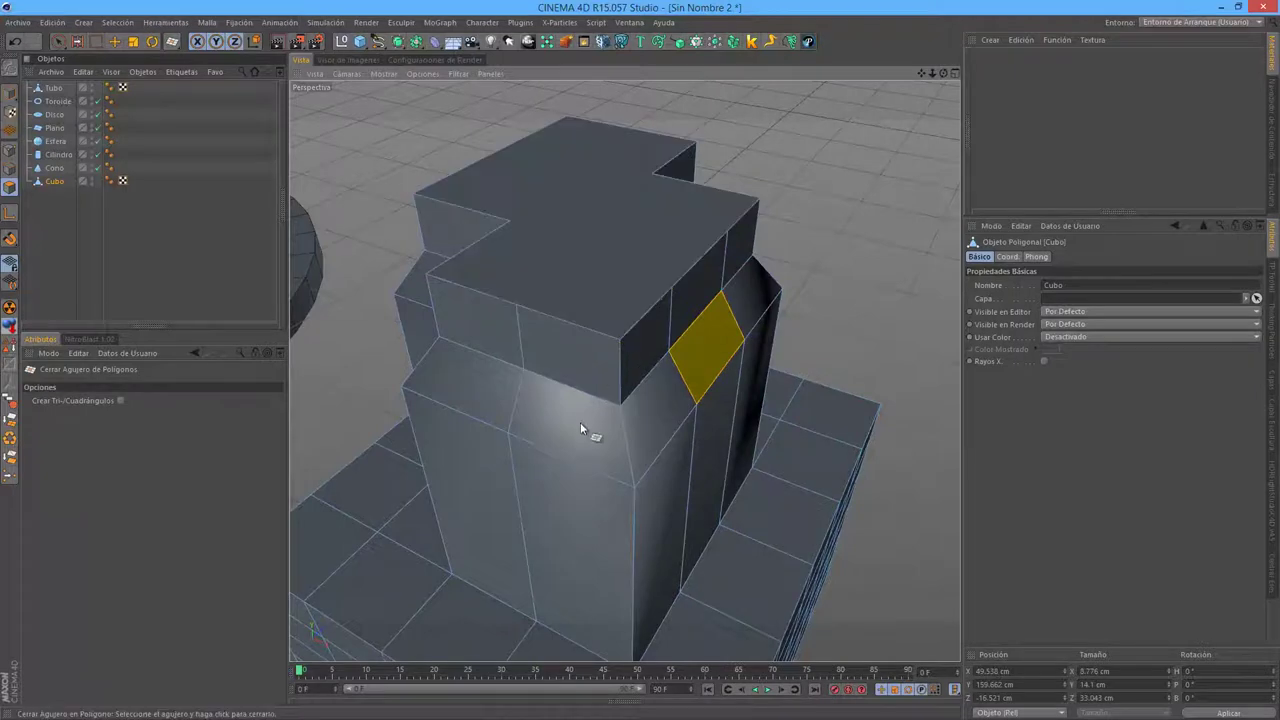
mouse_move(580, 422)
alt+mouse_down()
mouse_move(581, 299)
mouse_move(578, 361)
mouse_move(690, 412)
alt+mouse_up()
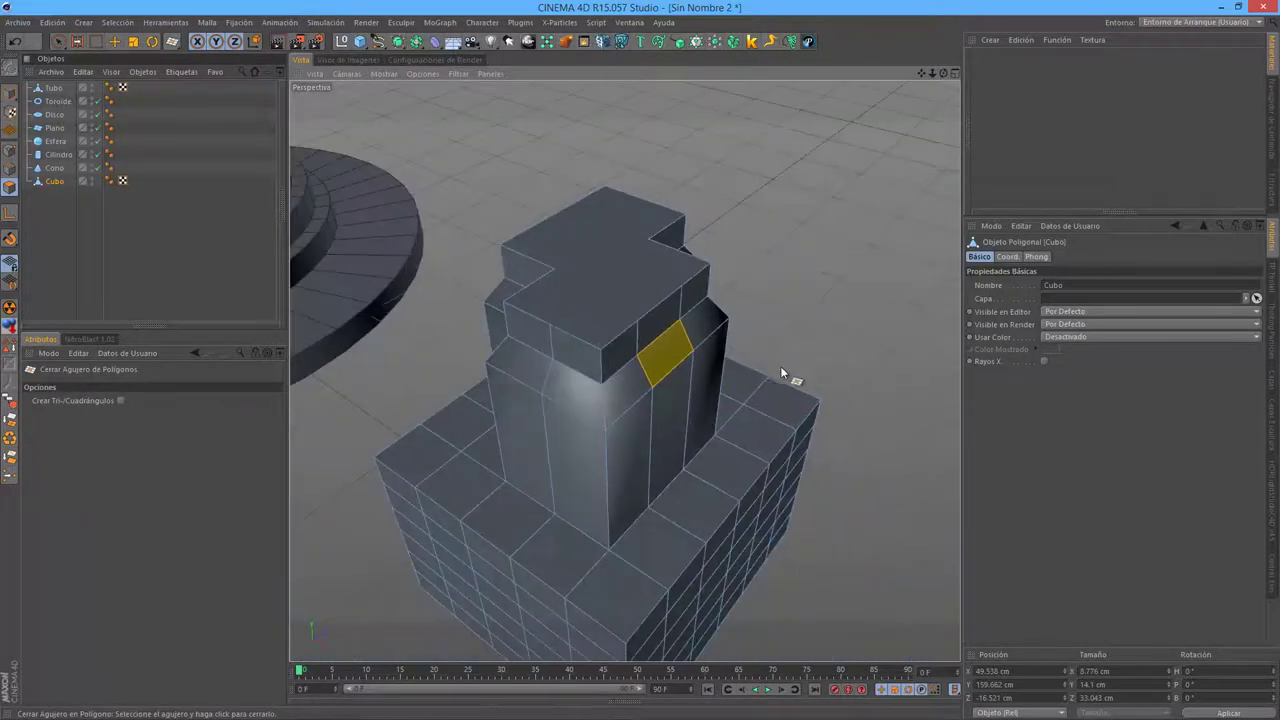
mouse_move(782, 373)
alt+mouse_down()
mouse_move(586, 351)
mouse_move(803, 449)
mouse_move(527, 421)
alt+mouse_up()
key(space)
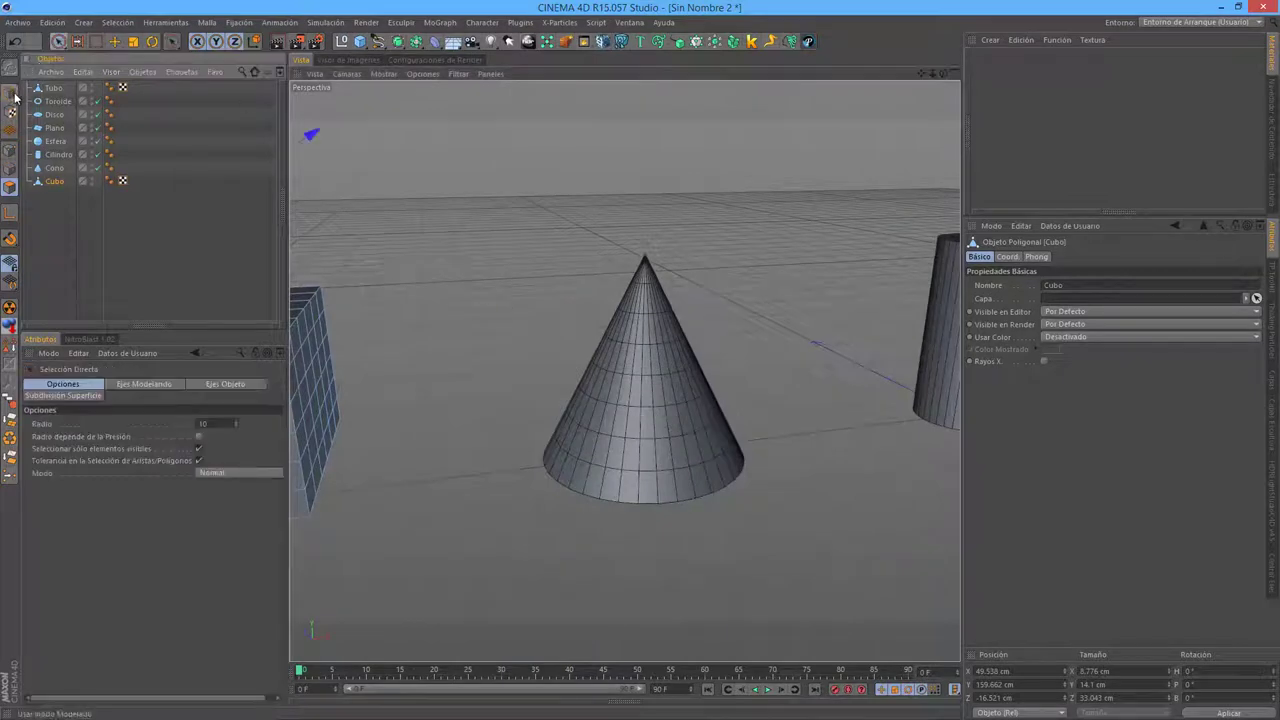
- Reshape the cone into a truncated form and shorten it to about 172 cm tall
click(598, 386)
mouse_move(598, 386)
alt+mouse_down()
mouse_move(656, 440)
mouse_move(660, 360)
mouse_move(636, 440)
alt+mouse_up()
mouse_move(757, 447)
mouse_down()
mouse_move(745, 444)
mouse_move(798, 453)
mouse_move(689, 443)
mouse_move(689, 509)
mouse_move(660, 470)
mouse_up()
mouse_move(648, 258)
mouse_down()
mouse_move(714, 253)
mouse_move(591, 246)
mouse_move(1060, 220)
mouse_up()
drag(1107, 285, 1108, 262)
alt+drag(634, 451, 646, 586)
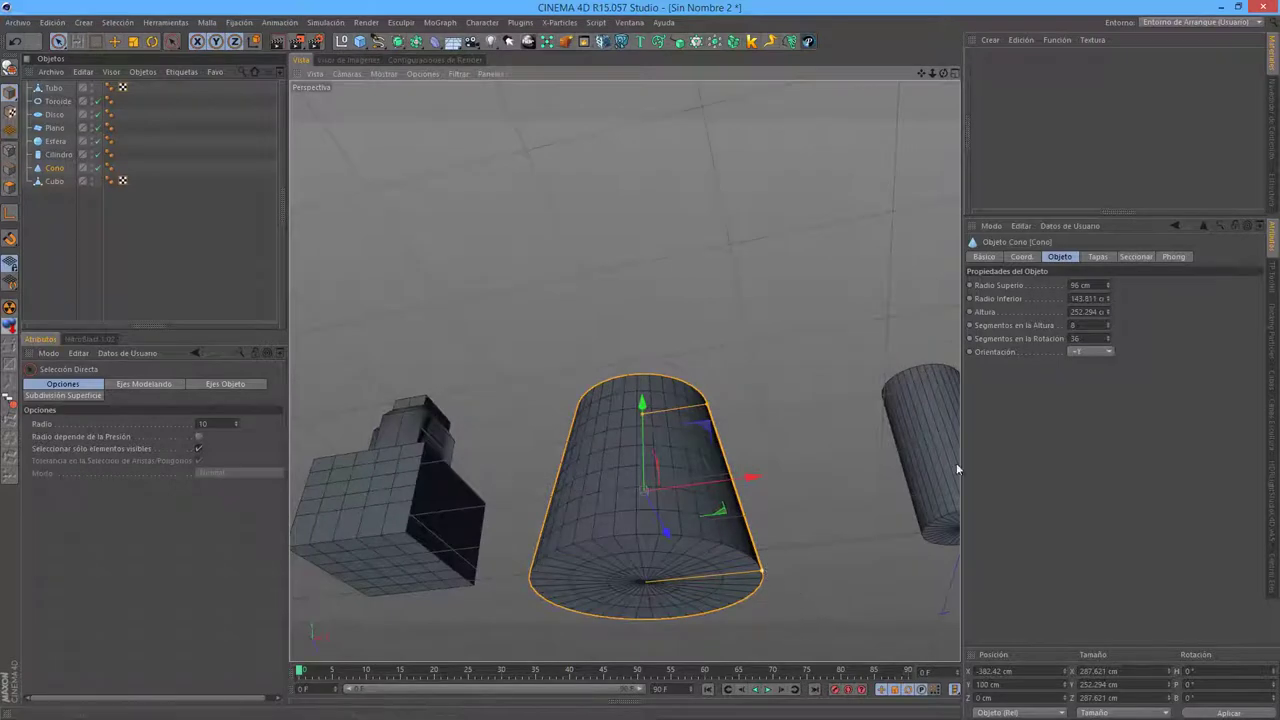
alt+drag(823, 412, 1201, 342)
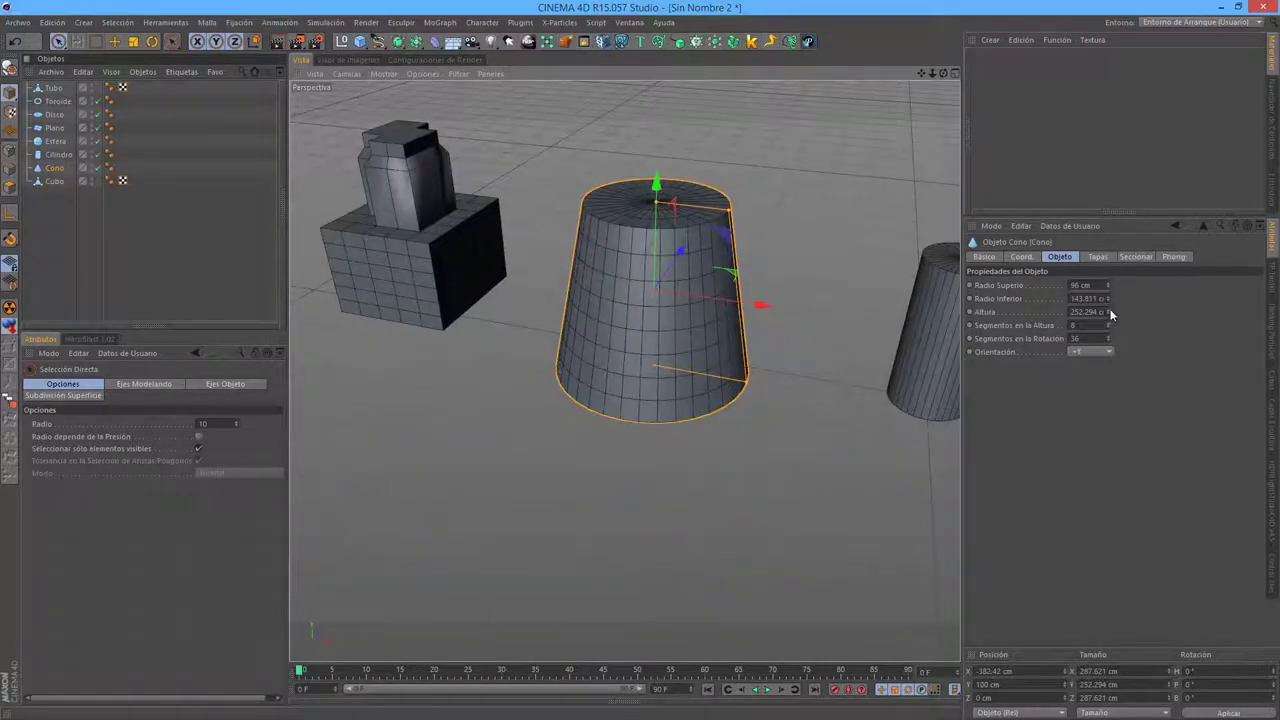
drag(1108, 312, 1110, 312)
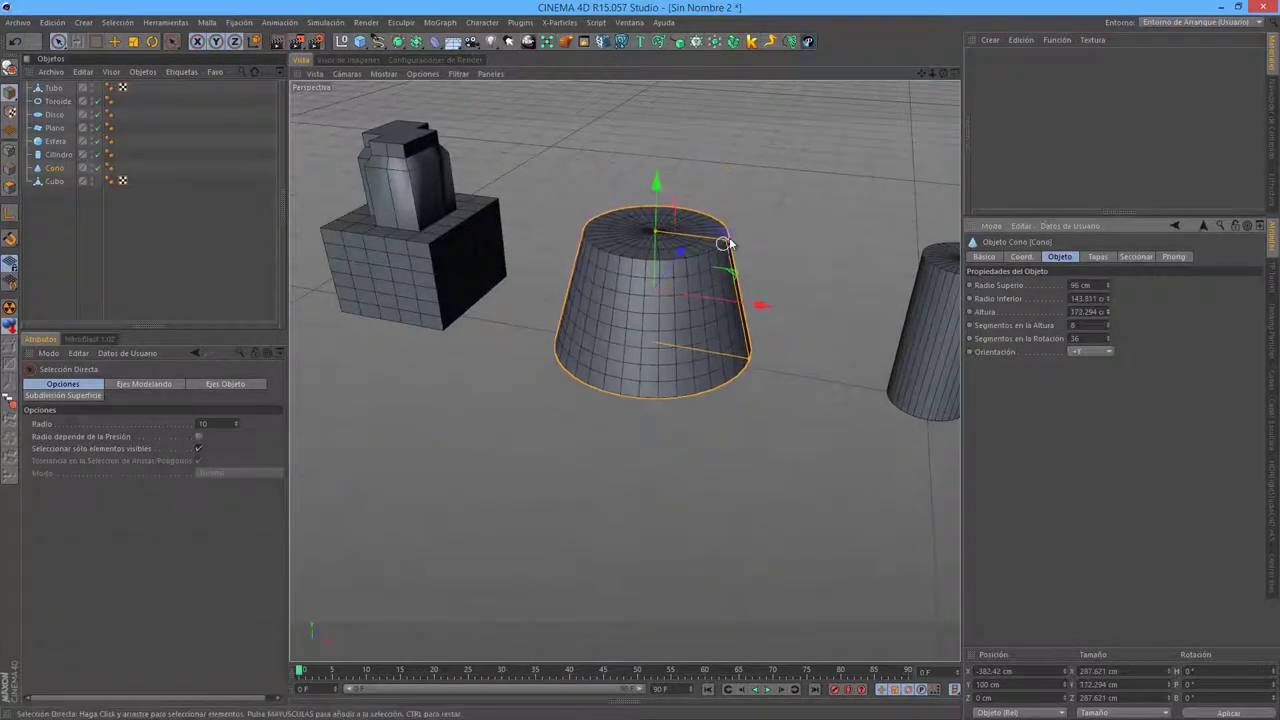
- Shorten the cylinder to about 183 cm and widen it to a 74.87 cm radius
drag(727, 243, 806, 266)
alt+middle_drag(806, 266, 596, 268)
click(630, 280)
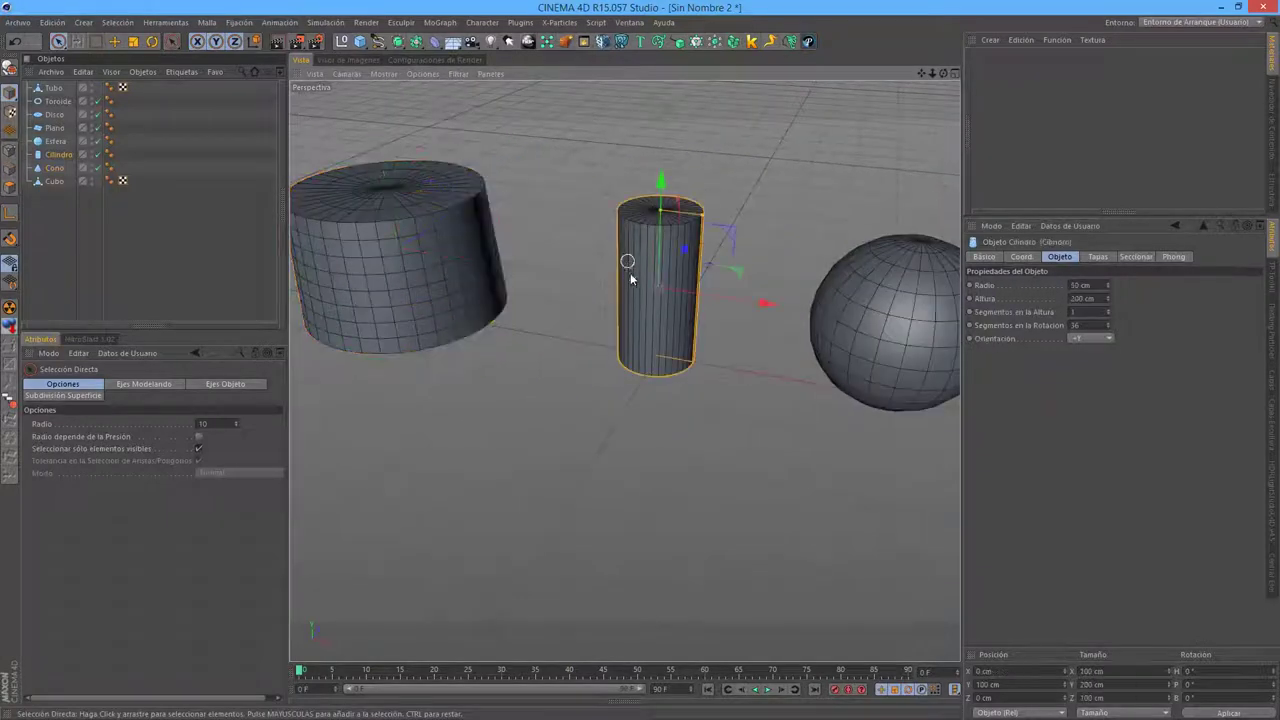
drag(658, 206, 800, 233)
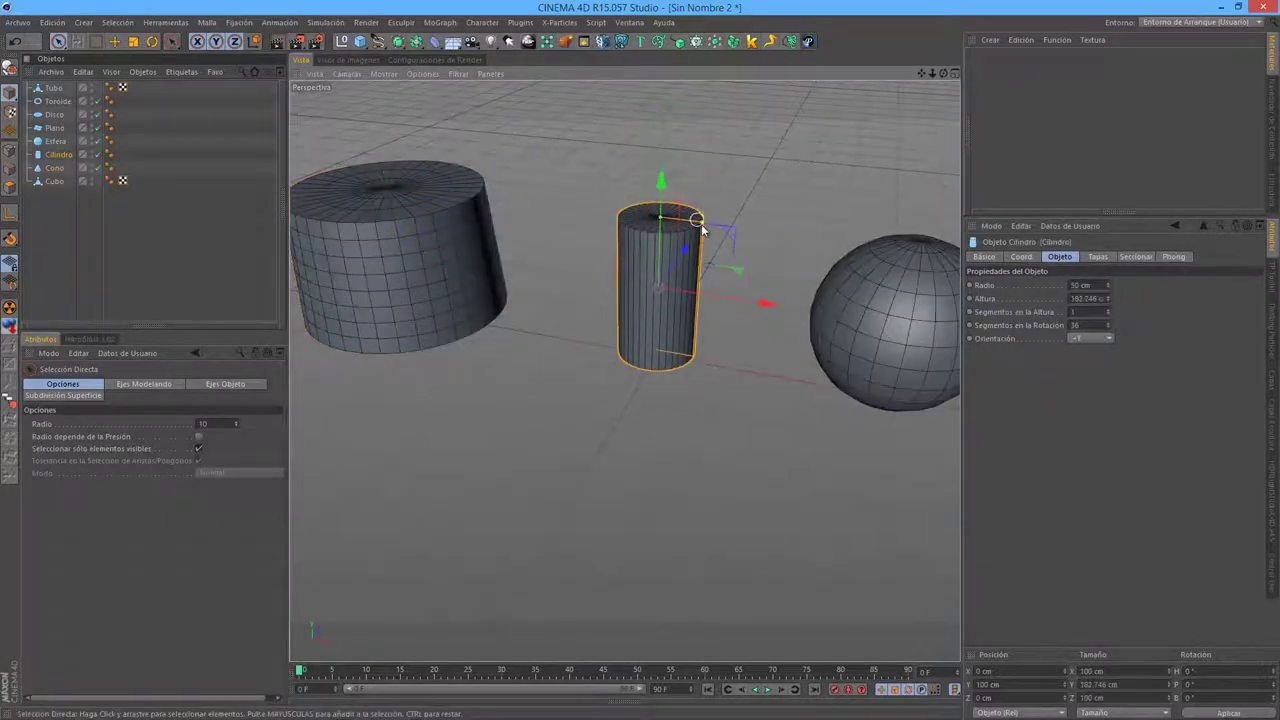
drag(712, 218, 728, 220)
scroll(548, 320, down, 3)
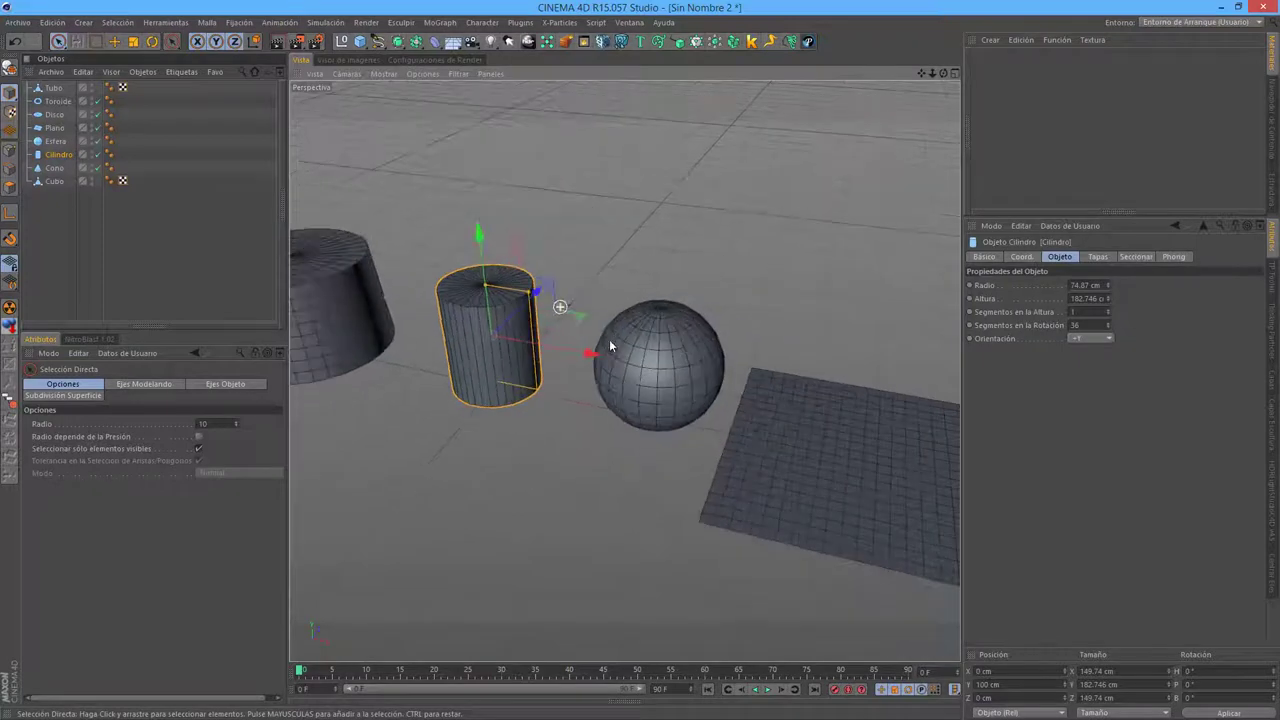
click(640, 352)
scroll(660, 366, up, 5)
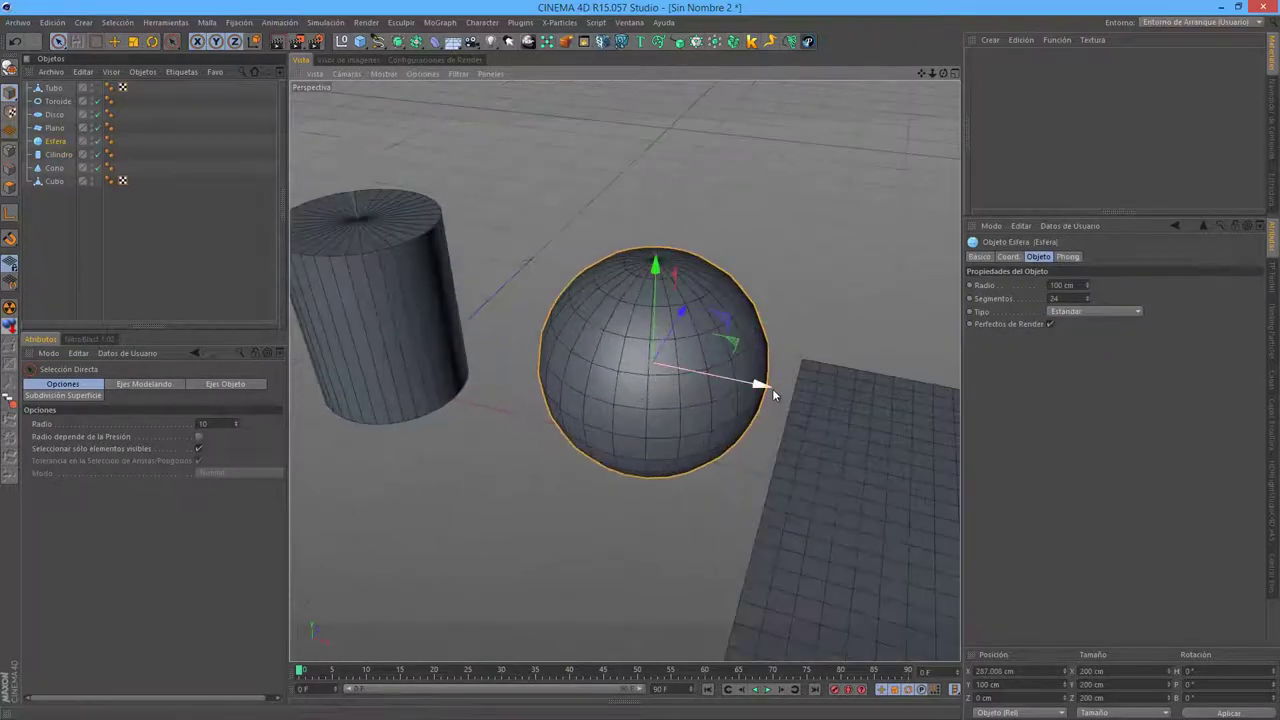
- Shrink the sphere to a 72.32 cm radius with 52 segments
mouse_move(766, 384)
mouse_down()
mouse_move(651, 380)
mouse_move(700, 374)
mouse_up()
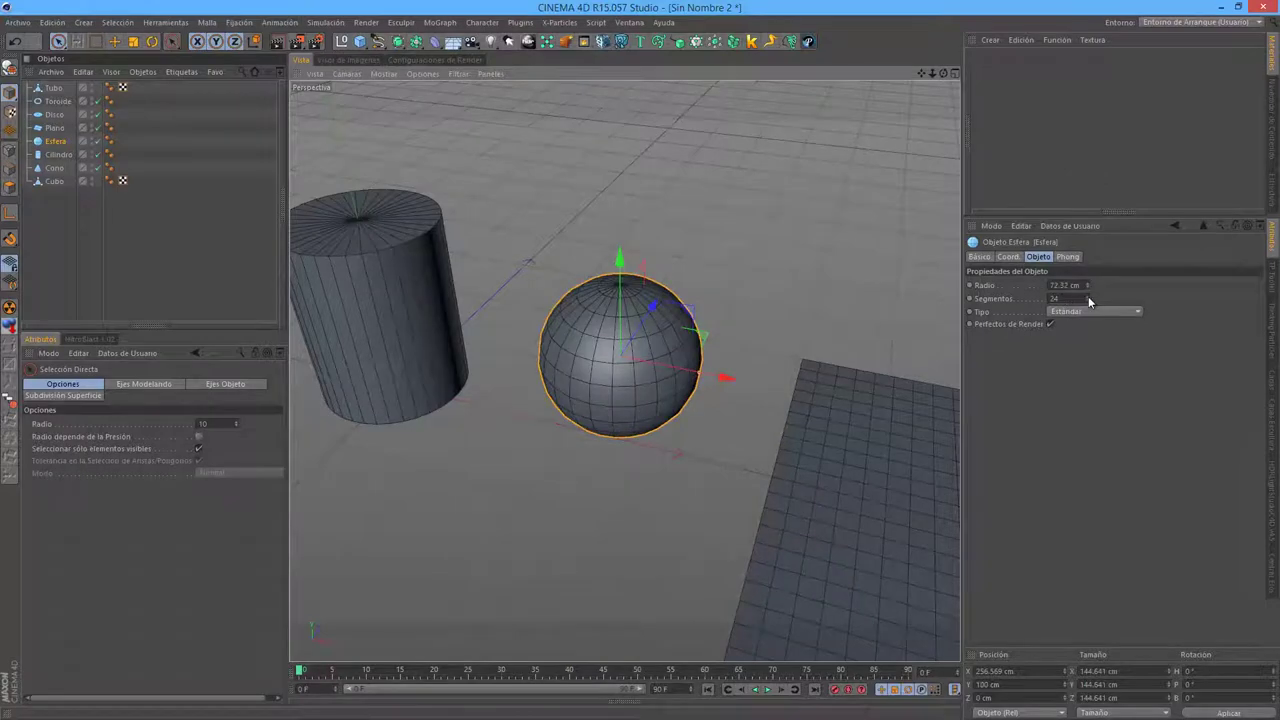
mouse_move(1088, 296)
mouse_down()
mouse_move(1123, 186)
mouse_move(1045, 564)
mouse_move(1118, 397)
mouse_up()
mouse_move(585, 361)
alt+right_down()
mouse_move(705, 358)
mouse_move(649, 336)
mouse_move(596, 342)
alt+right_up()
drag(1092, 301, 1090, 318)
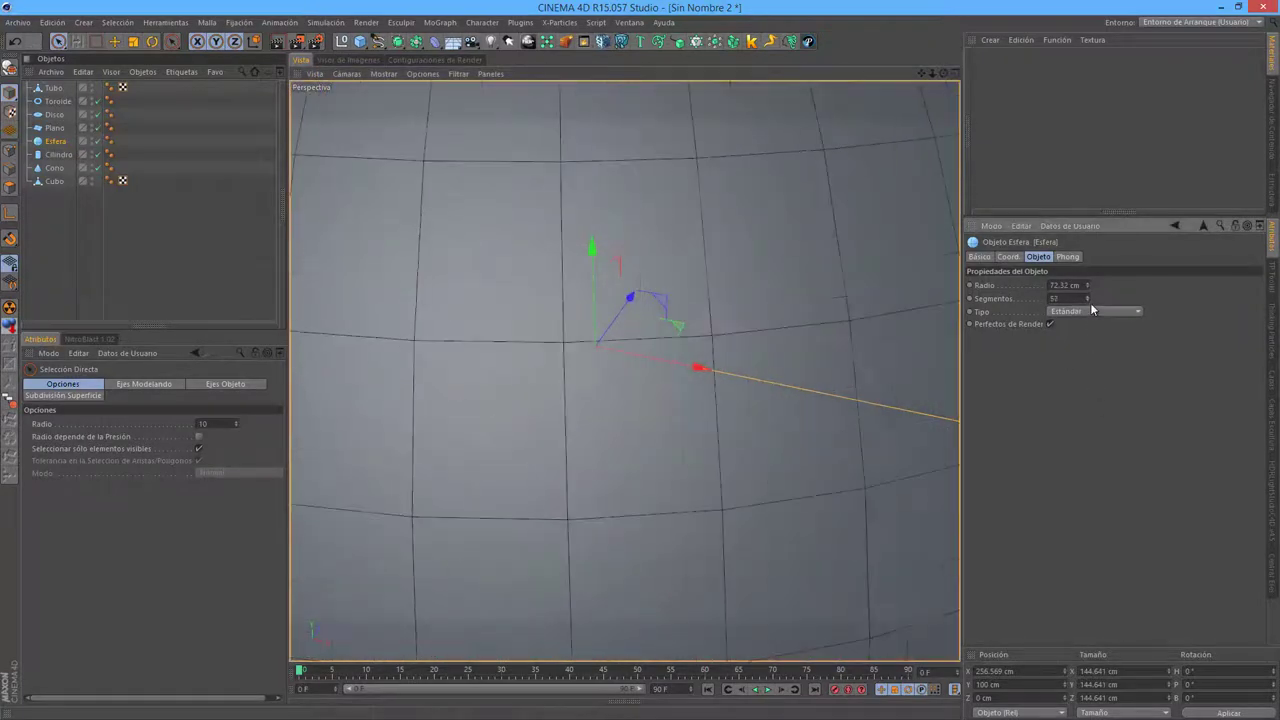
alt+right_drag(937, 303, 792, 386)
- Cycle the sphere type through Hexaedro, Octaedro and Icosaedro, settling on Semiesfera
scroll(792, 390, down, 3)
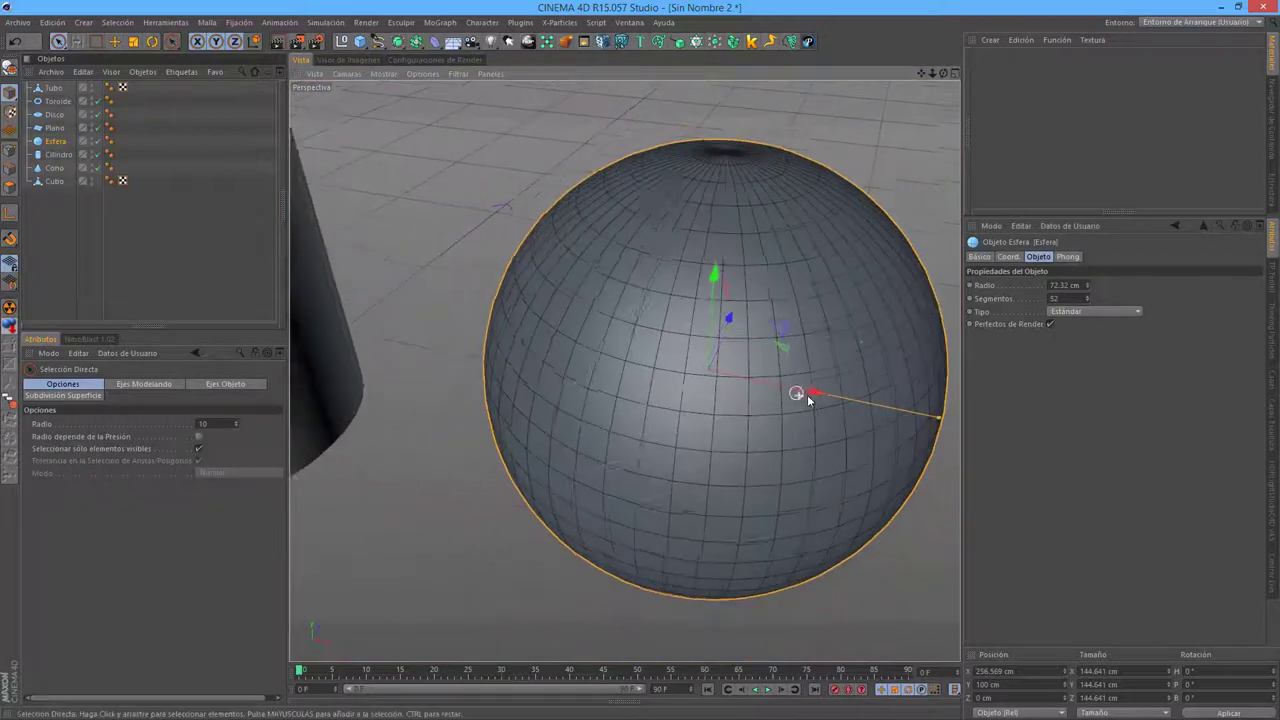
mouse_move(800, 394)
alt+mouse_down()
mouse_move(560, 428)
mouse_move(646, 589)
mouse_move(505, 310)
mouse_move(651, 408)
mouse_move(1089, 307)
alt+mouse_up()
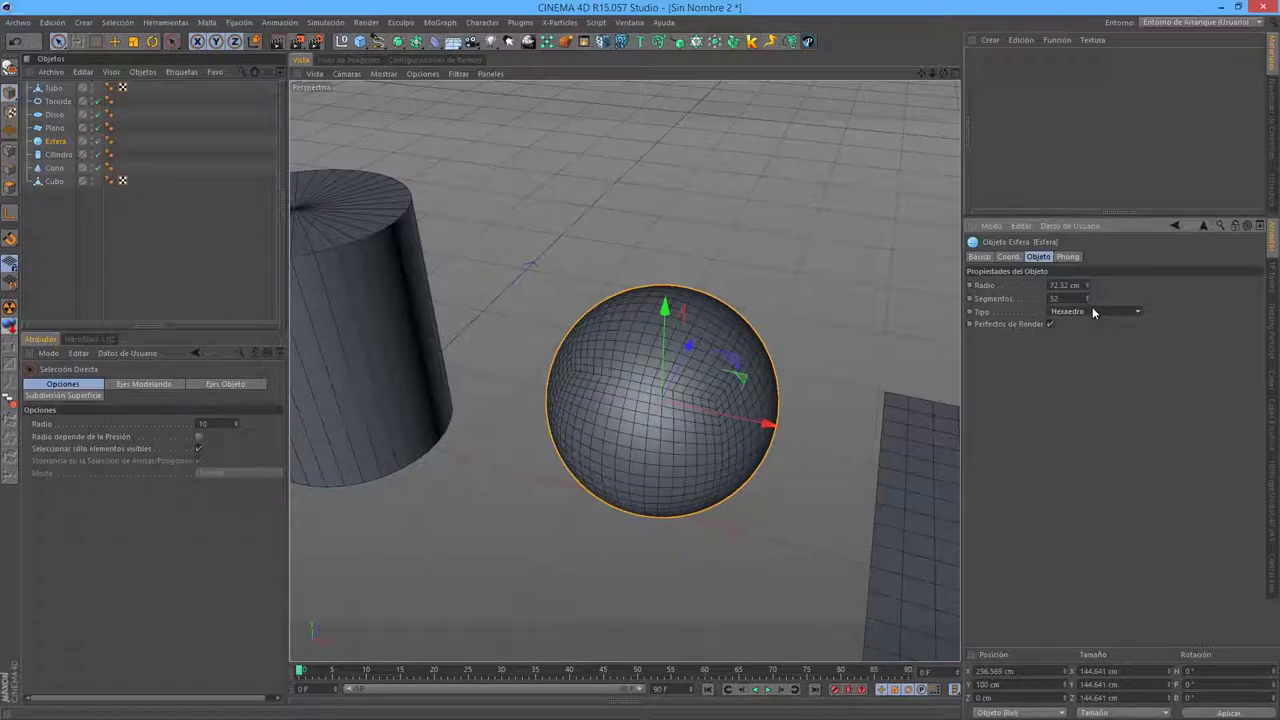
scroll(1097, 310, down, 1)
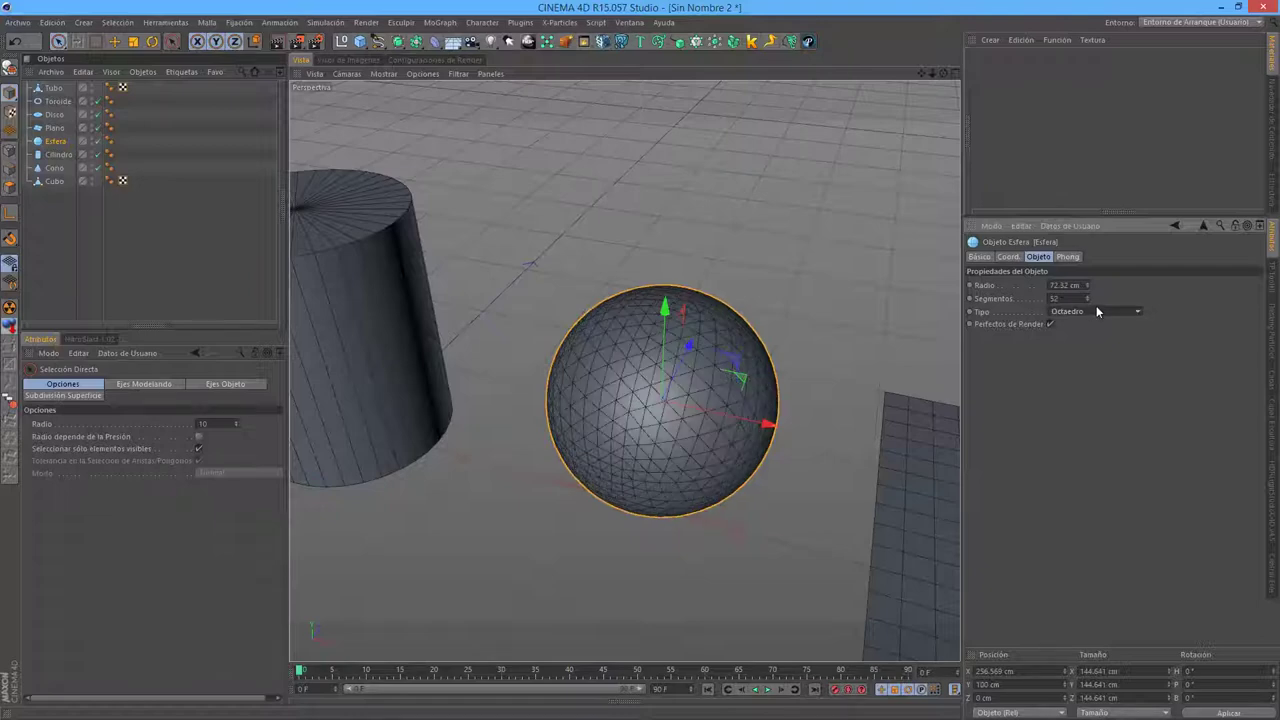
scroll(1097, 311, down, 1)
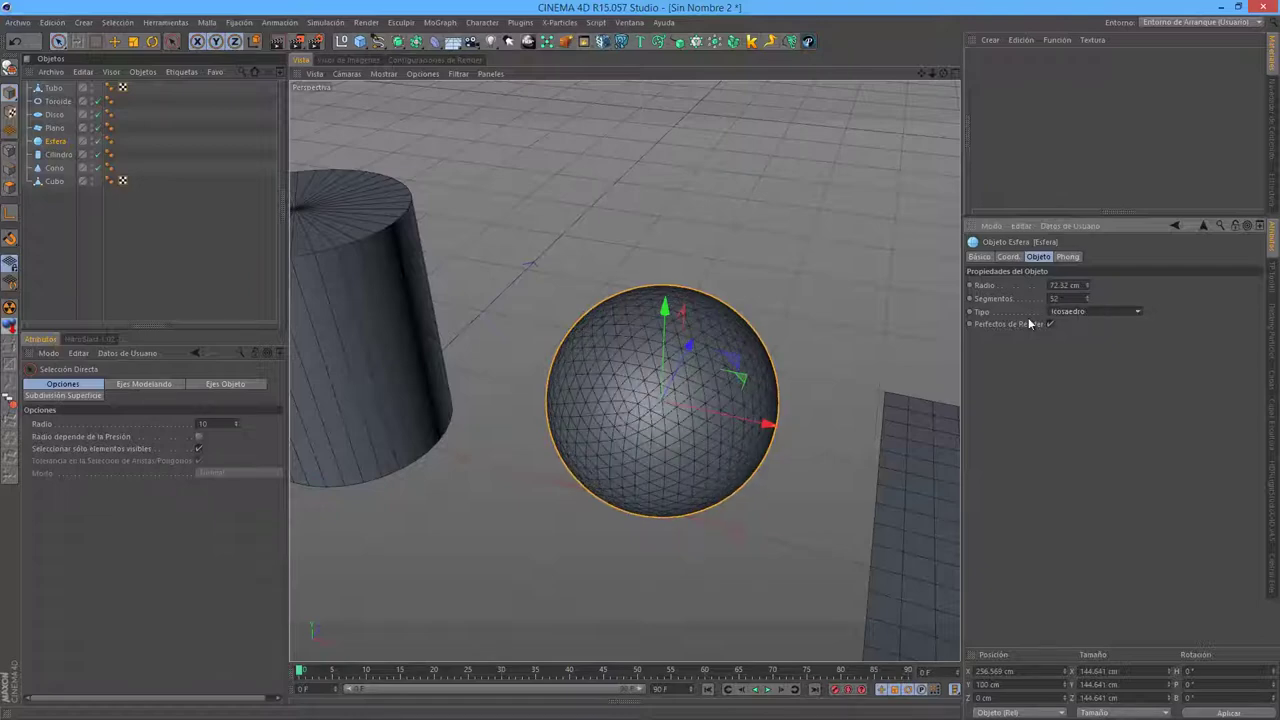
scroll(540, 417, up, 2)
scroll(710, 417, up, 2)
scroll(752, 398, up, 2)
scroll(739, 393, up, 1)
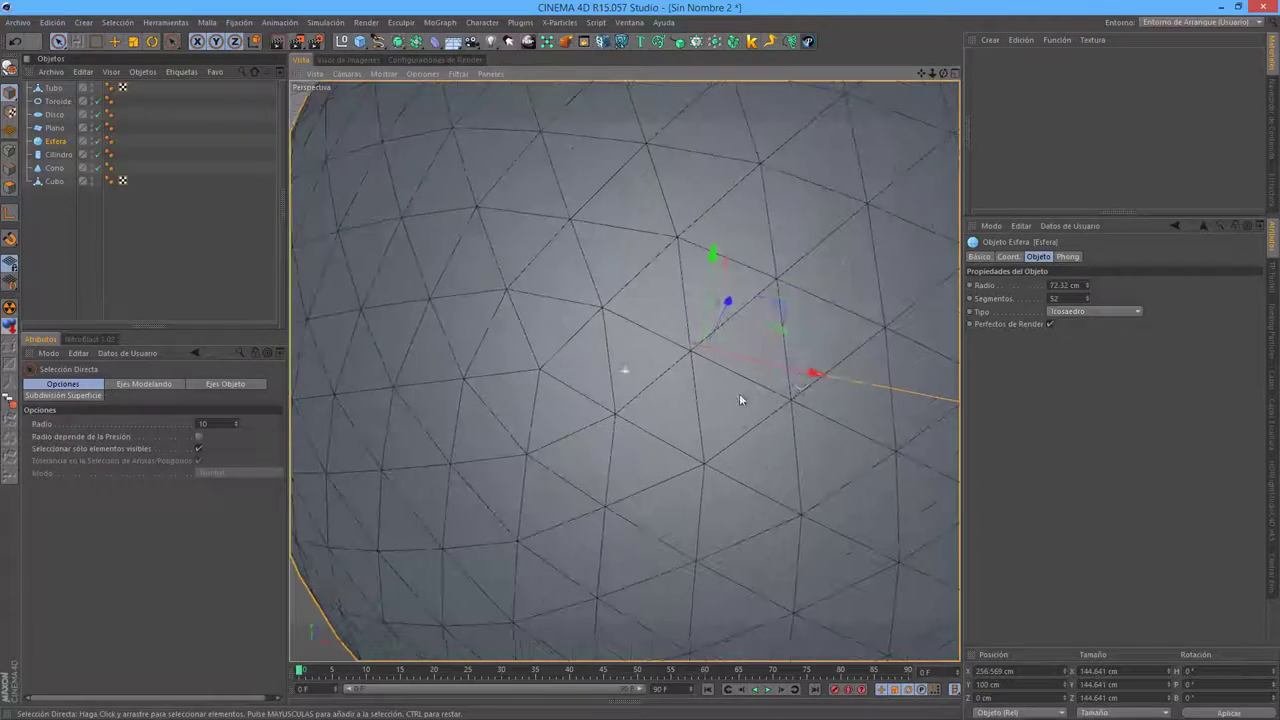
scroll(736, 394, up, 2)
scroll(1068, 315, down, 1)
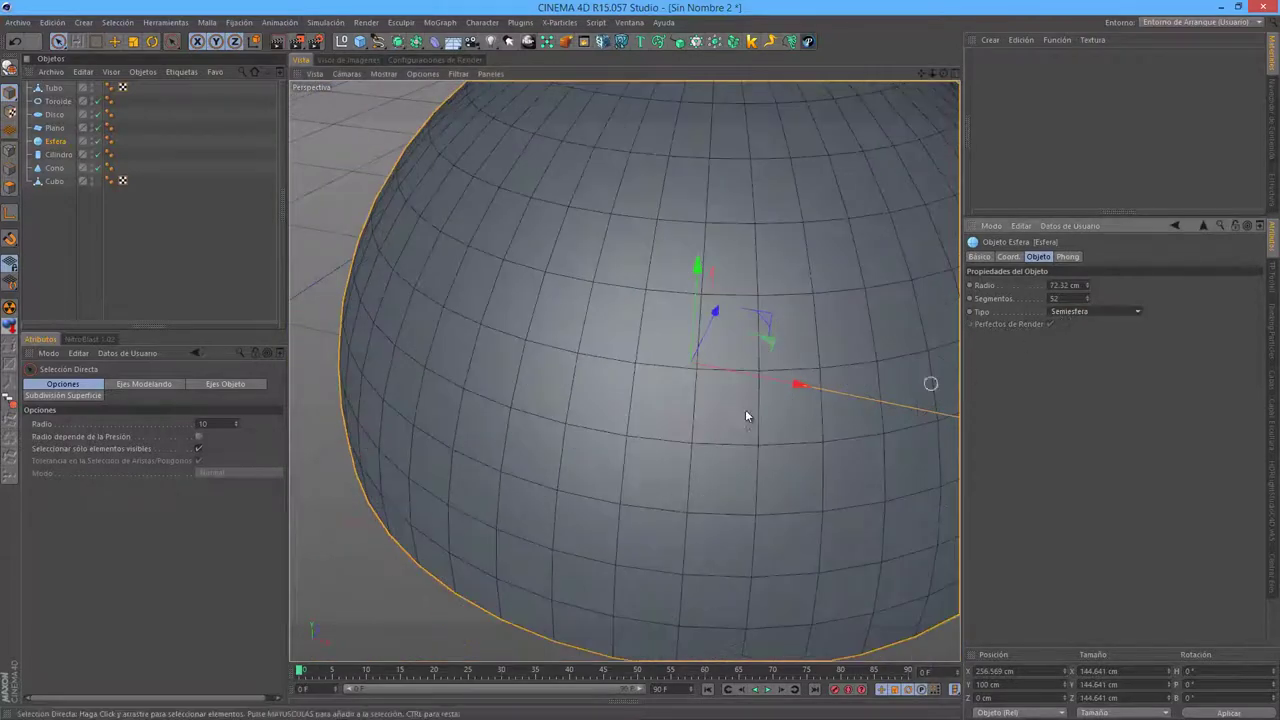
scroll(660, 262, down, 3)
scroll(690, 295, down, 3)
scroll(719, 327, down, 2)
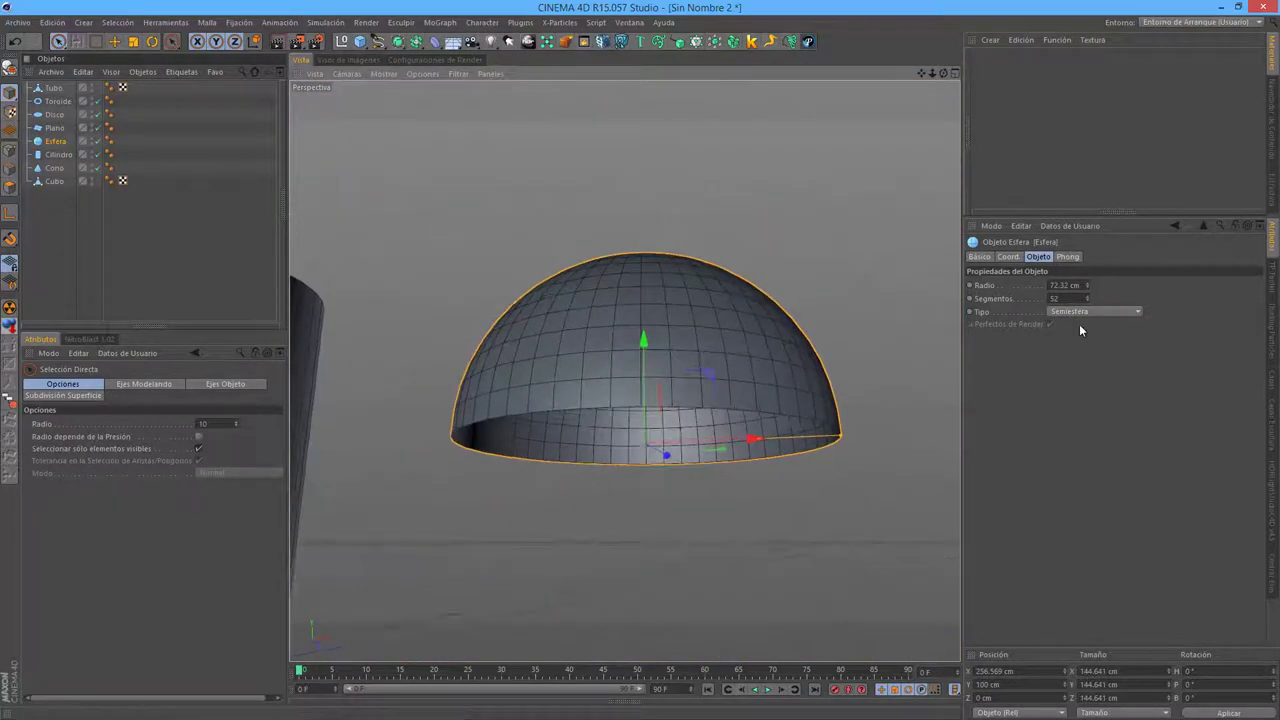
scroll(760, 405, down, 1)
scroll(757, 412, down, 3)
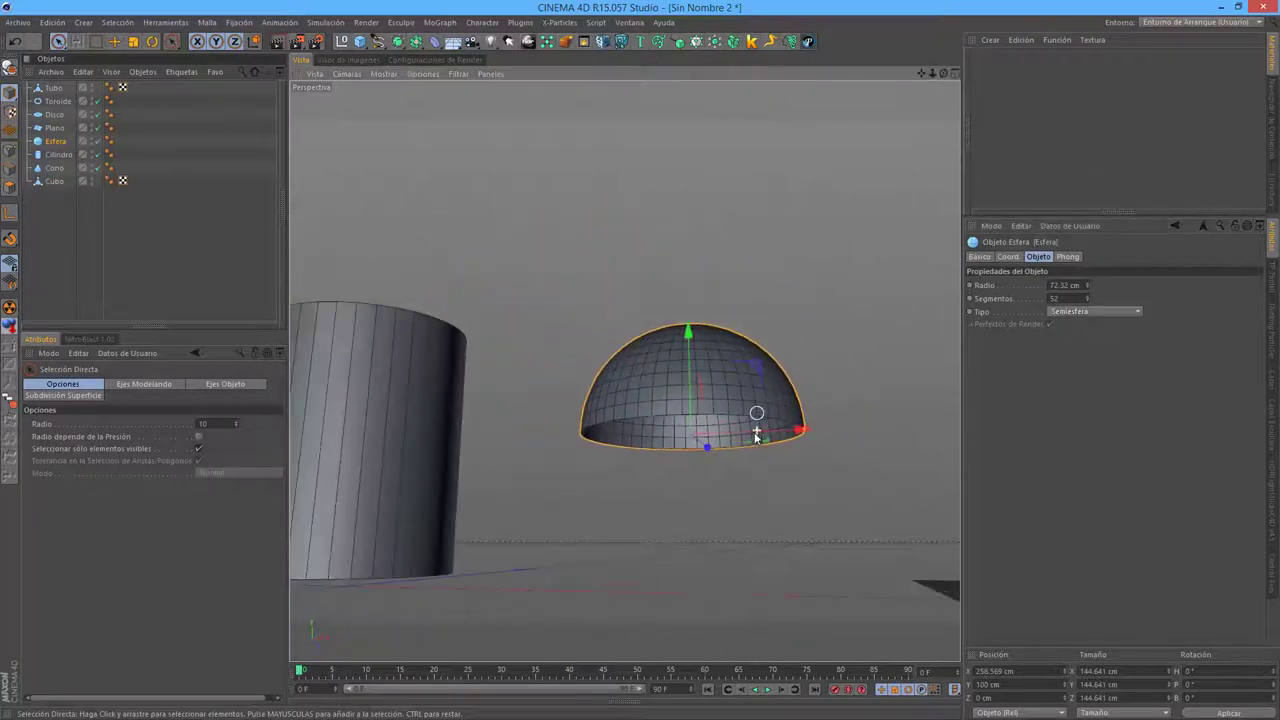
scroll(757, 415, down, 2)
mouse_move(757, 412)
alt+mouse_down()
mouse_move(775, 483)
mouse_move(663, 446)
mouse_move(760, 443)
mouse_move(790, 425)
alt+mouse_up()
- Resize the Plano to 515.552 × 438.469 cm and return its Orientación to +Y
click(663, 446)
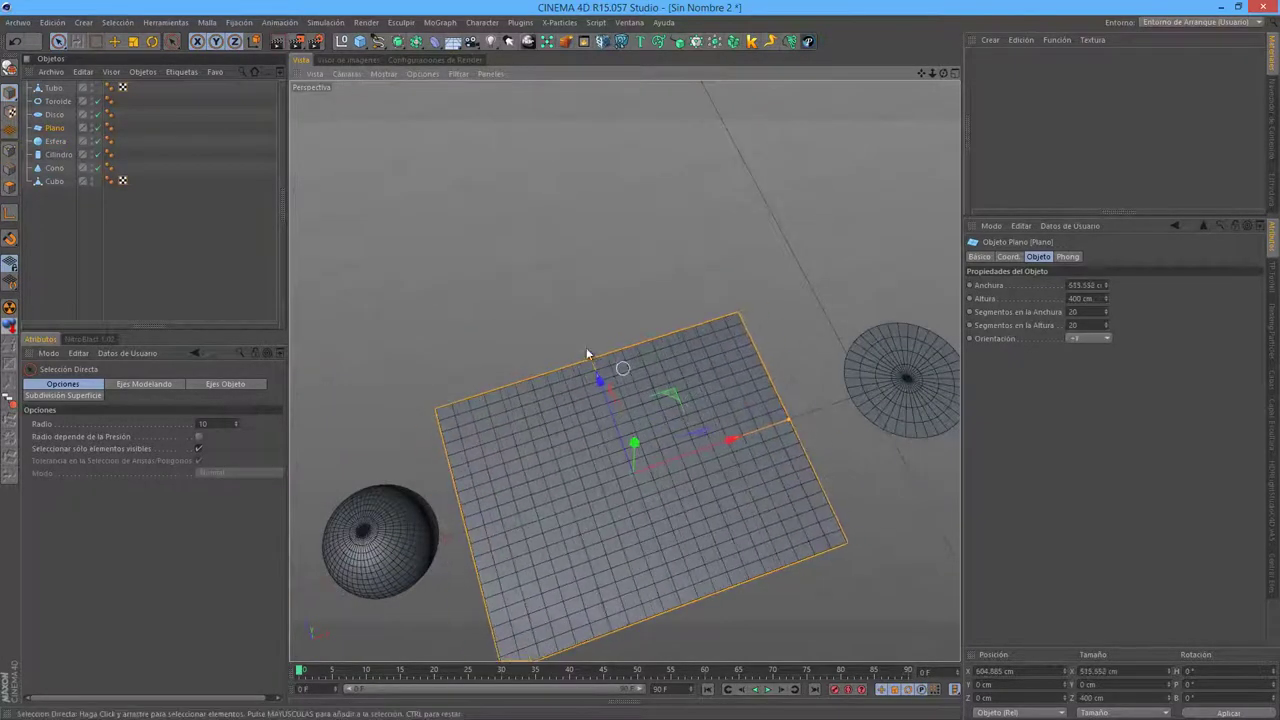
drag(591, 362, 677, 325)
click(1073, 339)
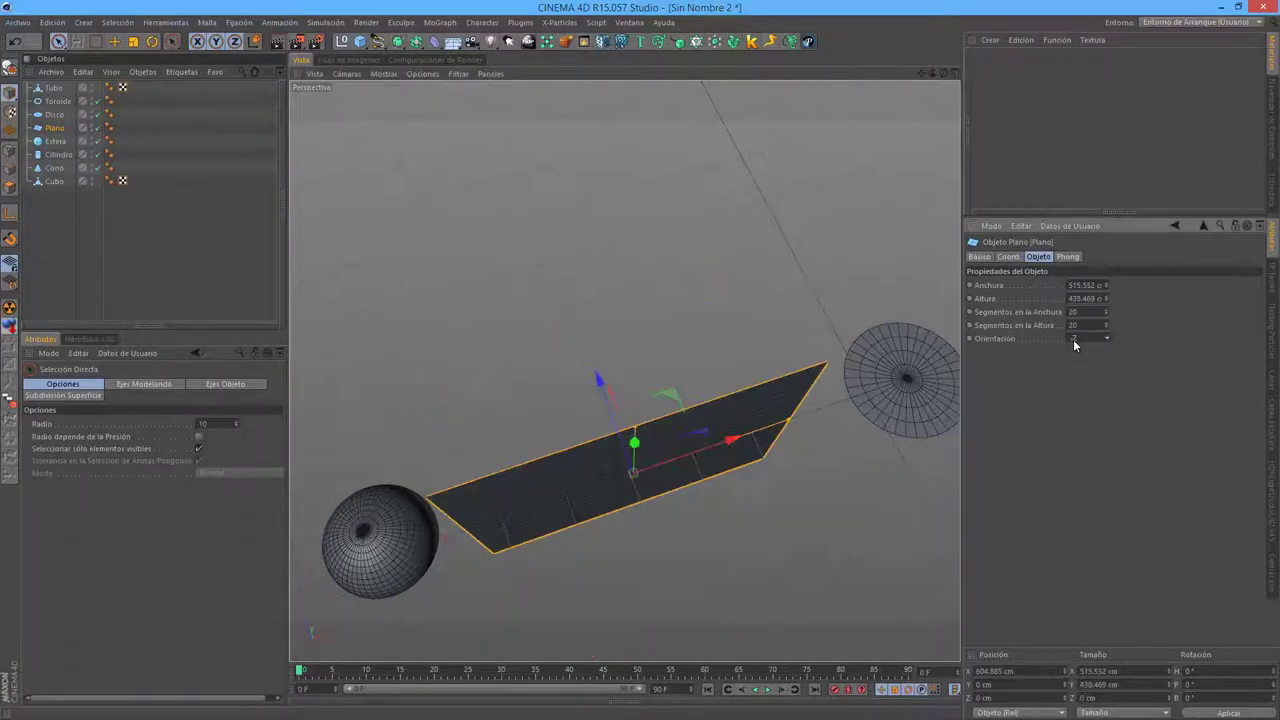
click(1074, 339)
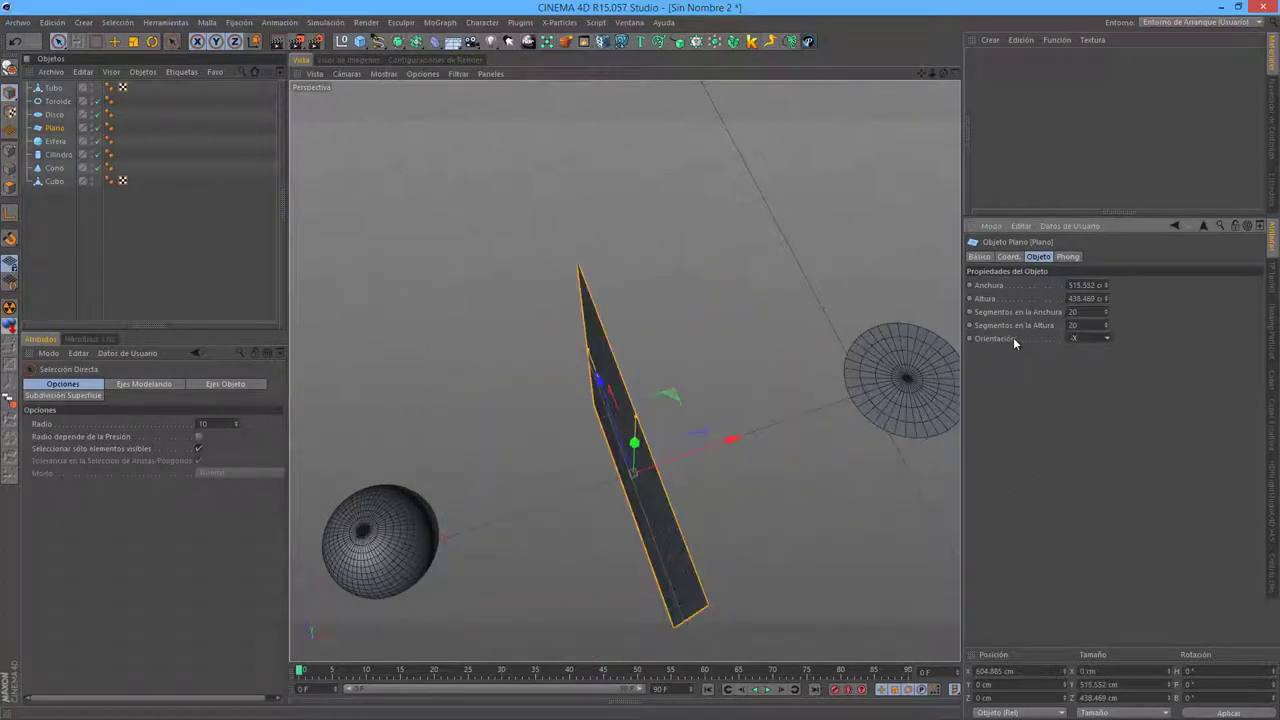
click(1085, 339)
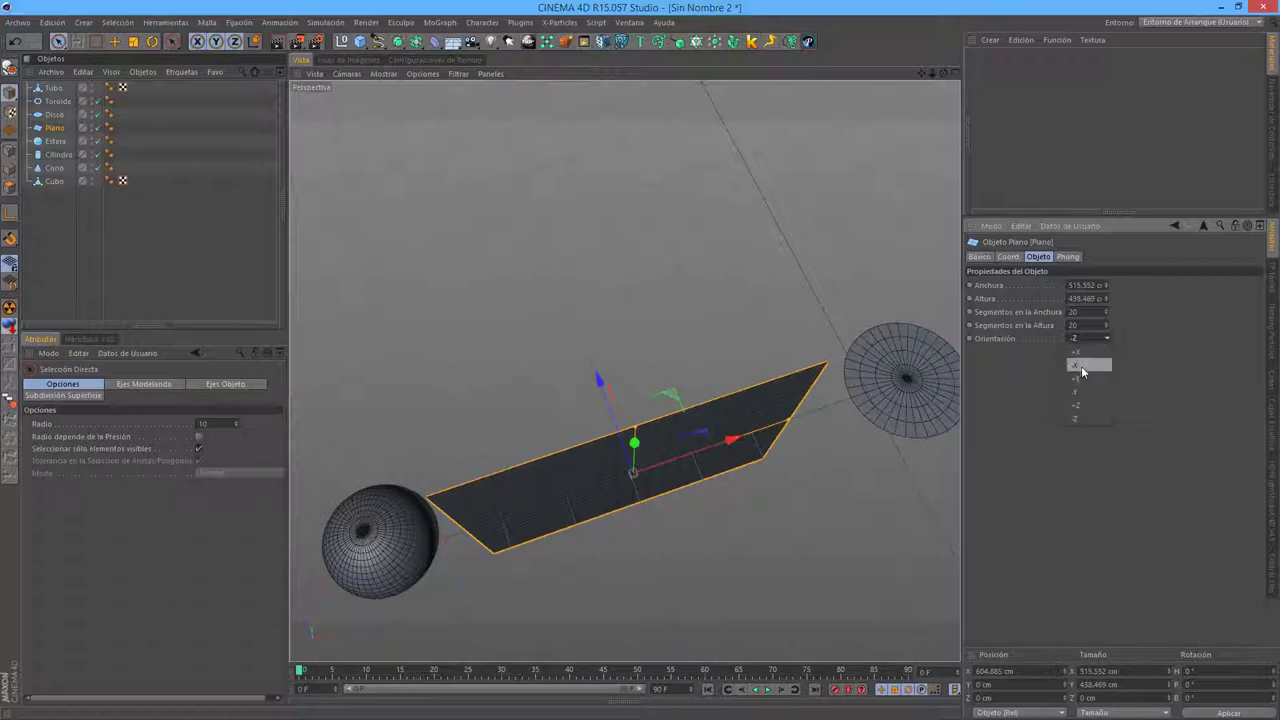
click(1084, 339)
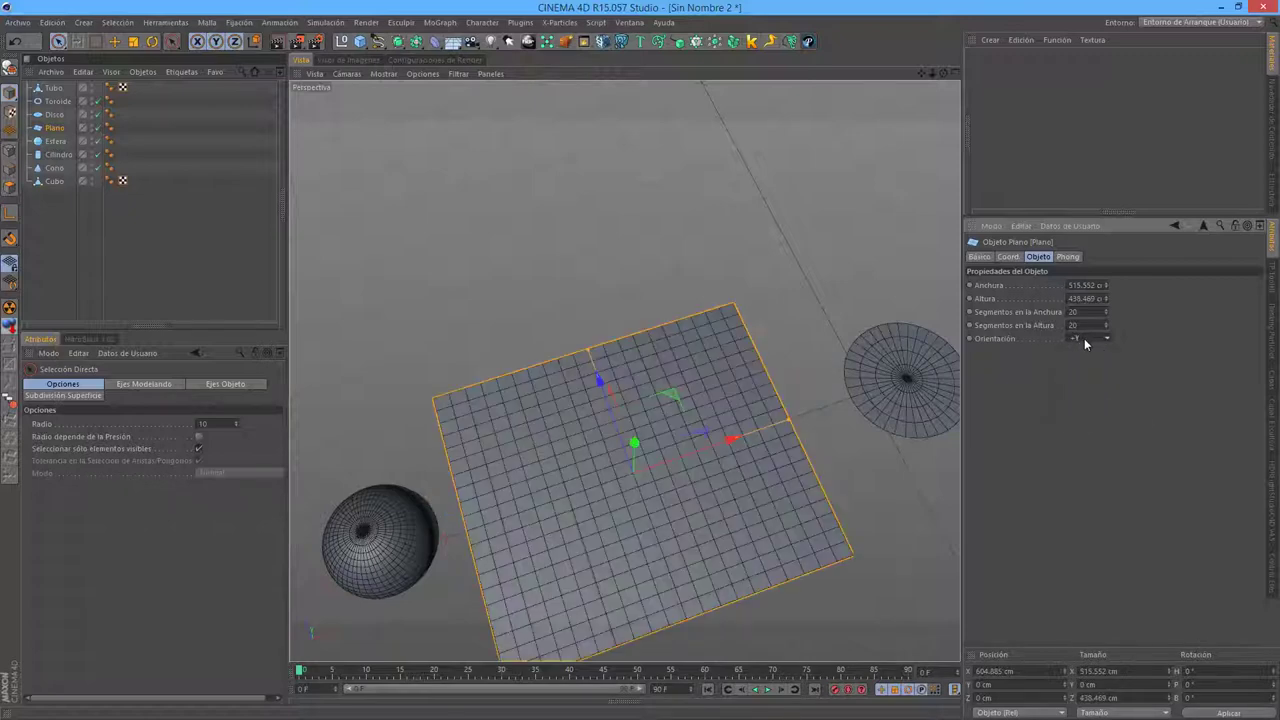
mouse_move(958, 370)
alt+mouse_down()
mouse_move(696, 422)
mouse_move(706, 338)
mouse_move(715, 483)
alt+mouse_up()
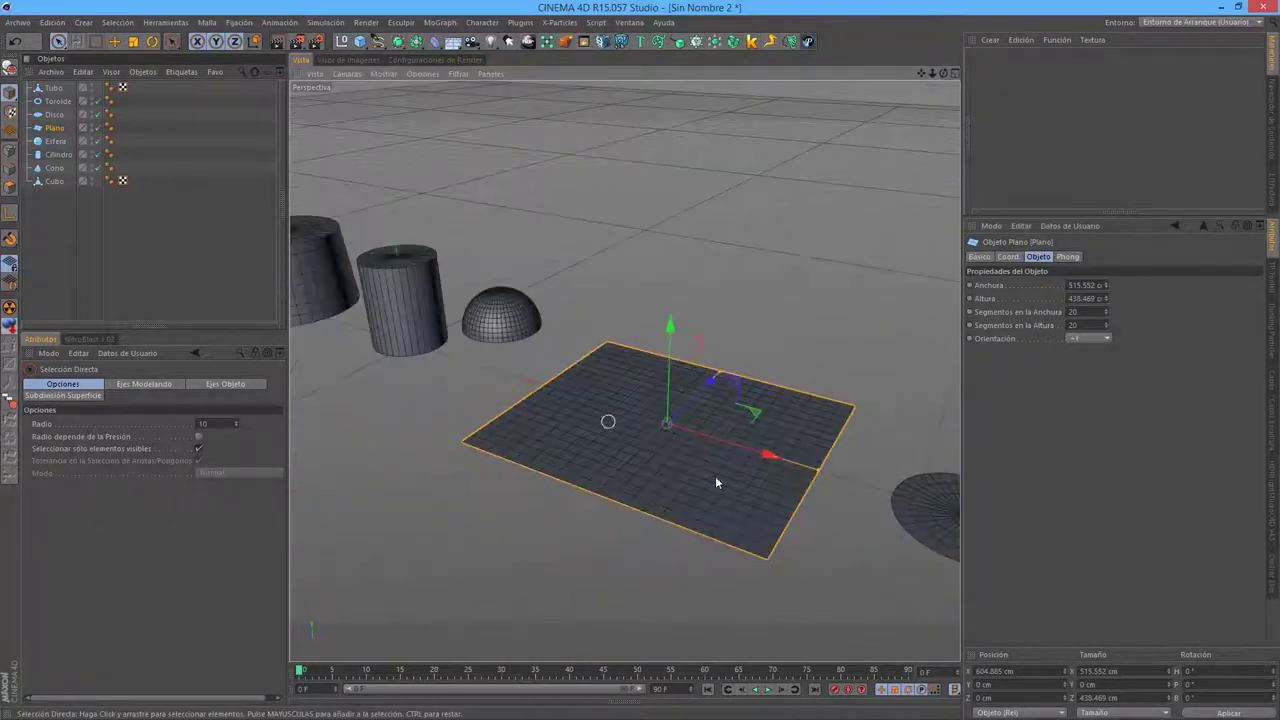
- Drag the Disco's outer radius to 175.487 cm and raise Radio Interno to 118 cm
alt+middle_drag(810, 473, 708, 477)
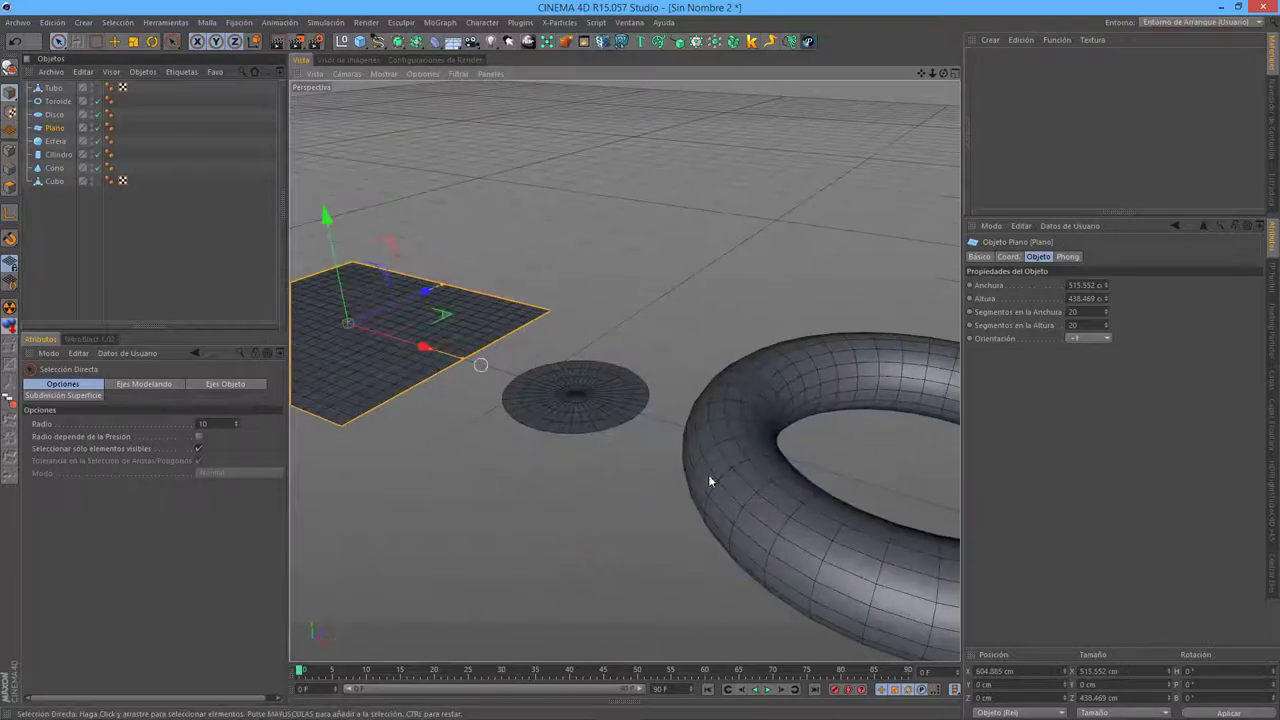
click(560, 420)
scroll(560, 420, up, 2)
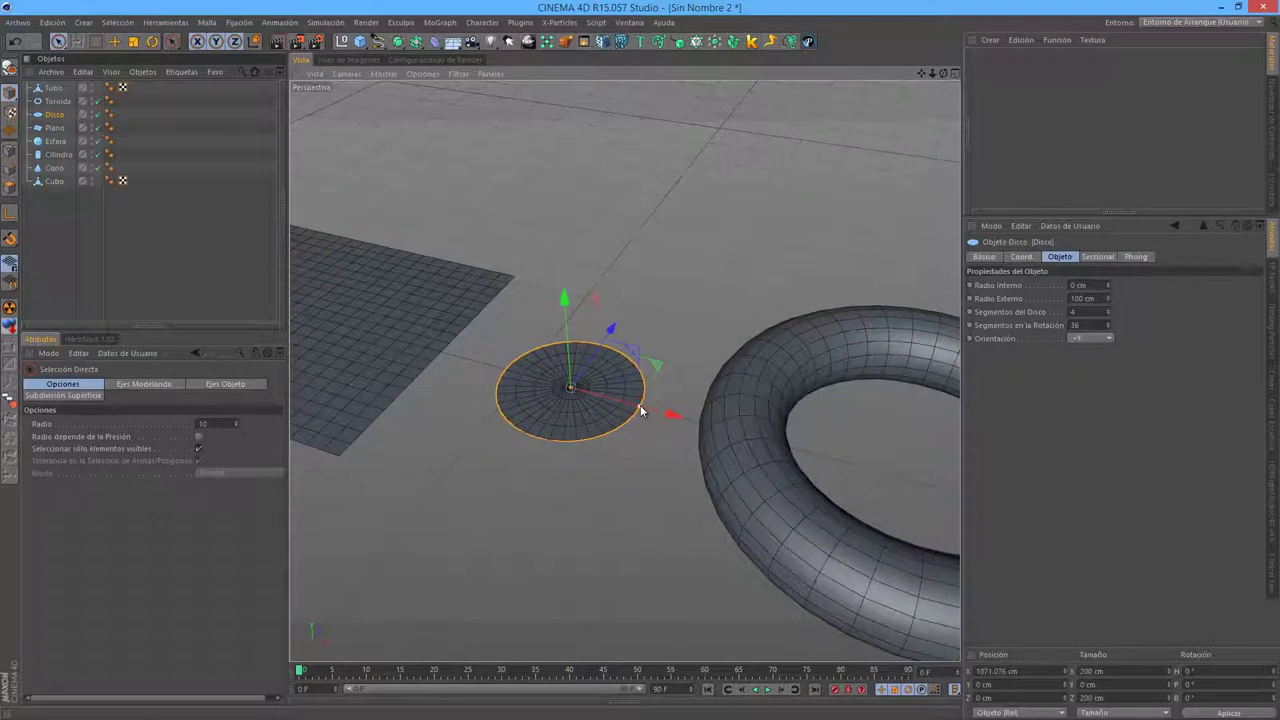
drag(641, 411, 698, 416)
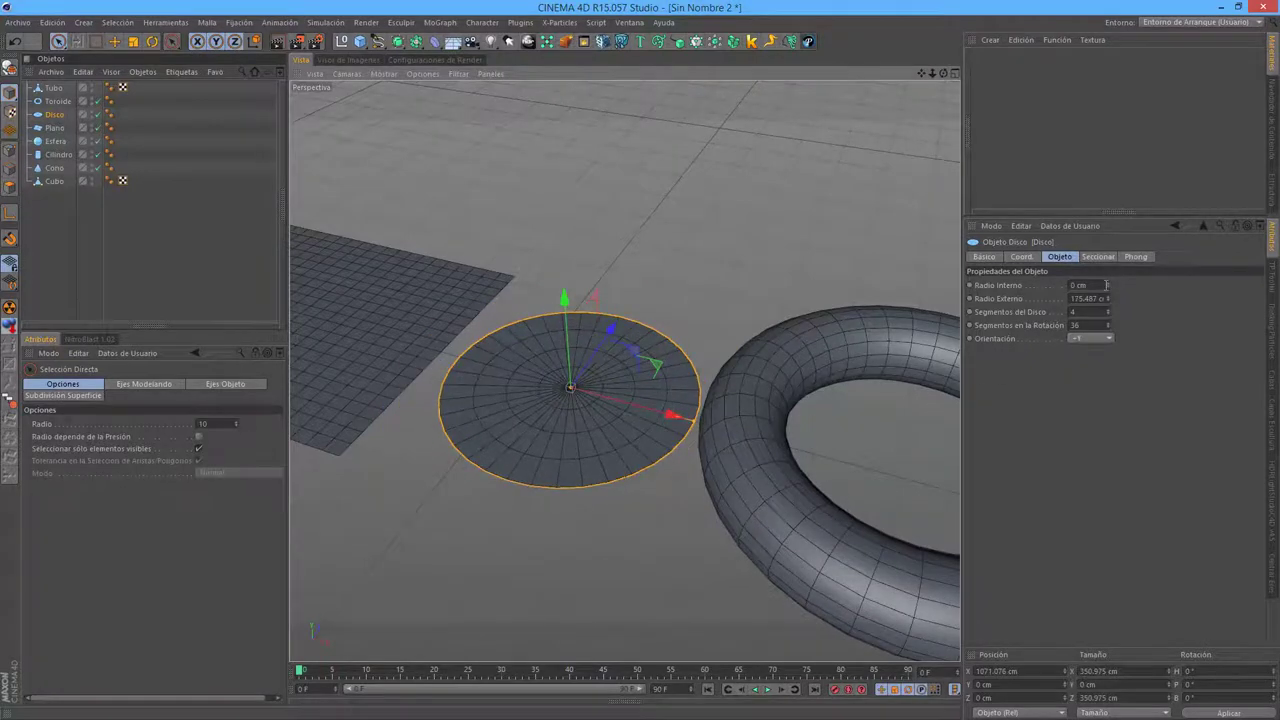
drag(1107, 287, 1107, 270)
- Zoom and orbit to inspect the new ring from steeper and lower angles
scroll(620, 373, down, 3)
scroll(620, 366, down, 2)
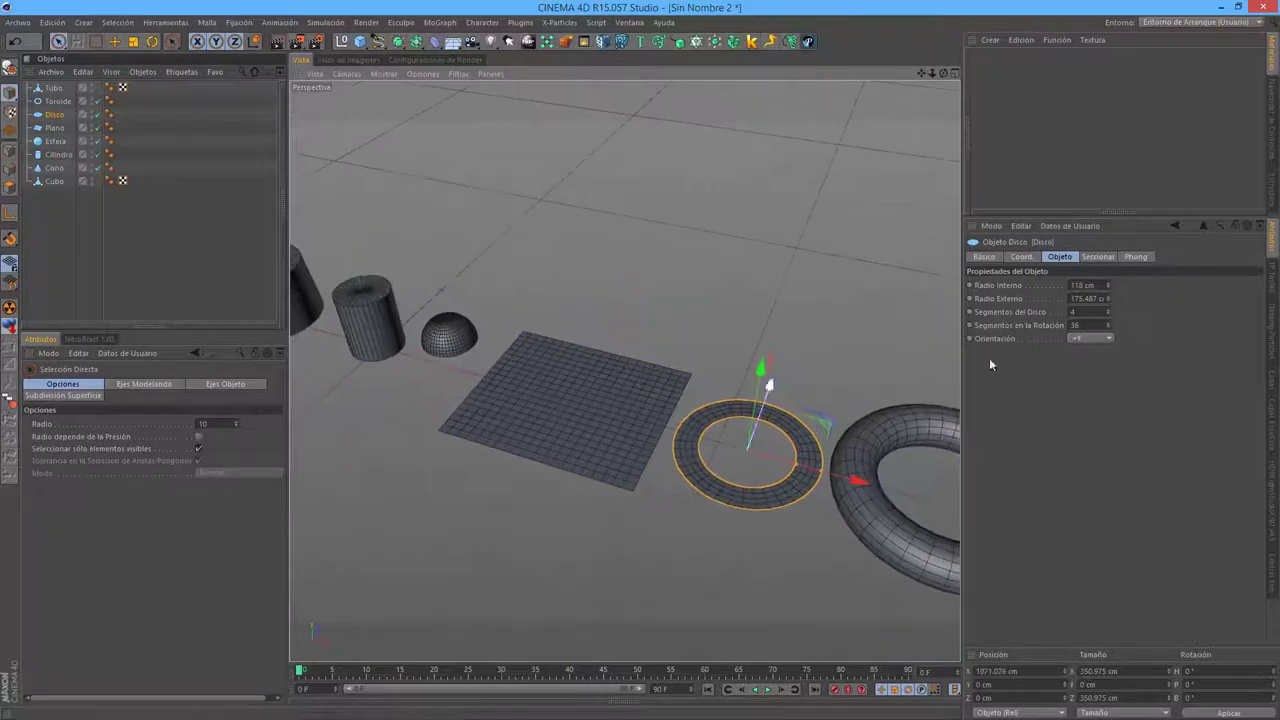
scroll(687, 388, up, 3)
scroll(687, 388, up, 2)
alt+drag(477, 443, 665, 362)
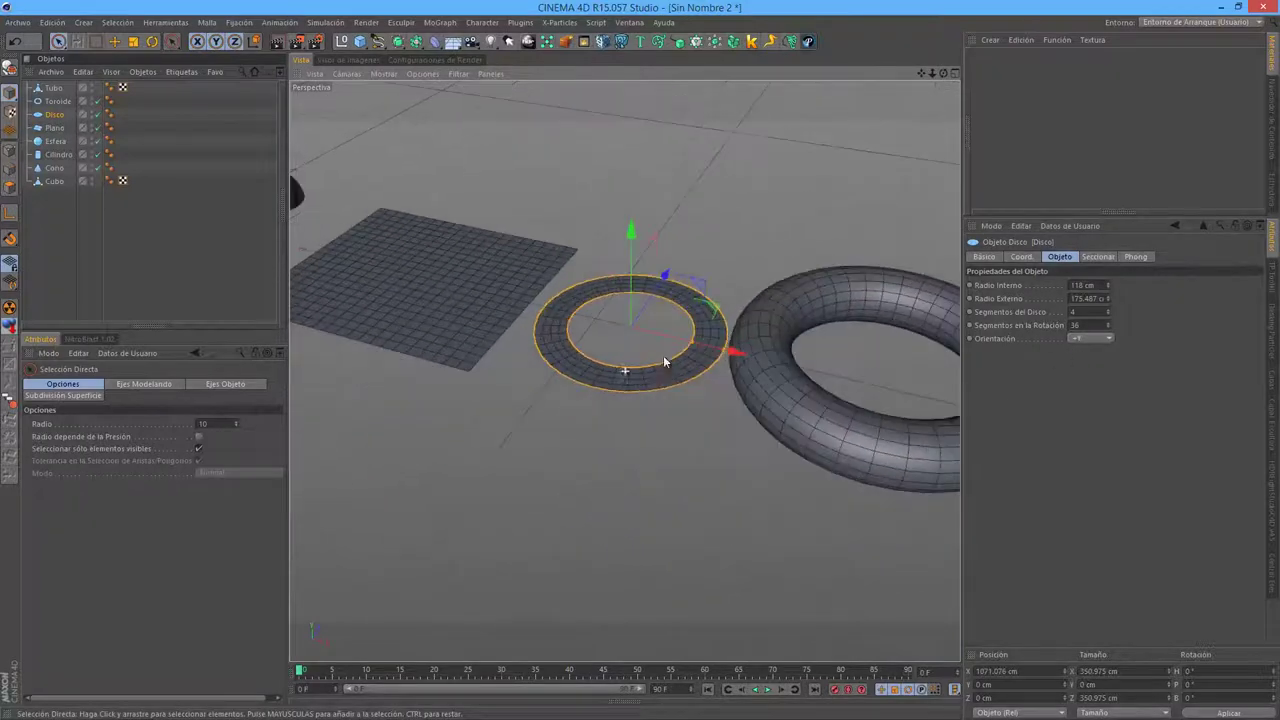
scroll(660, 362, up, 1)
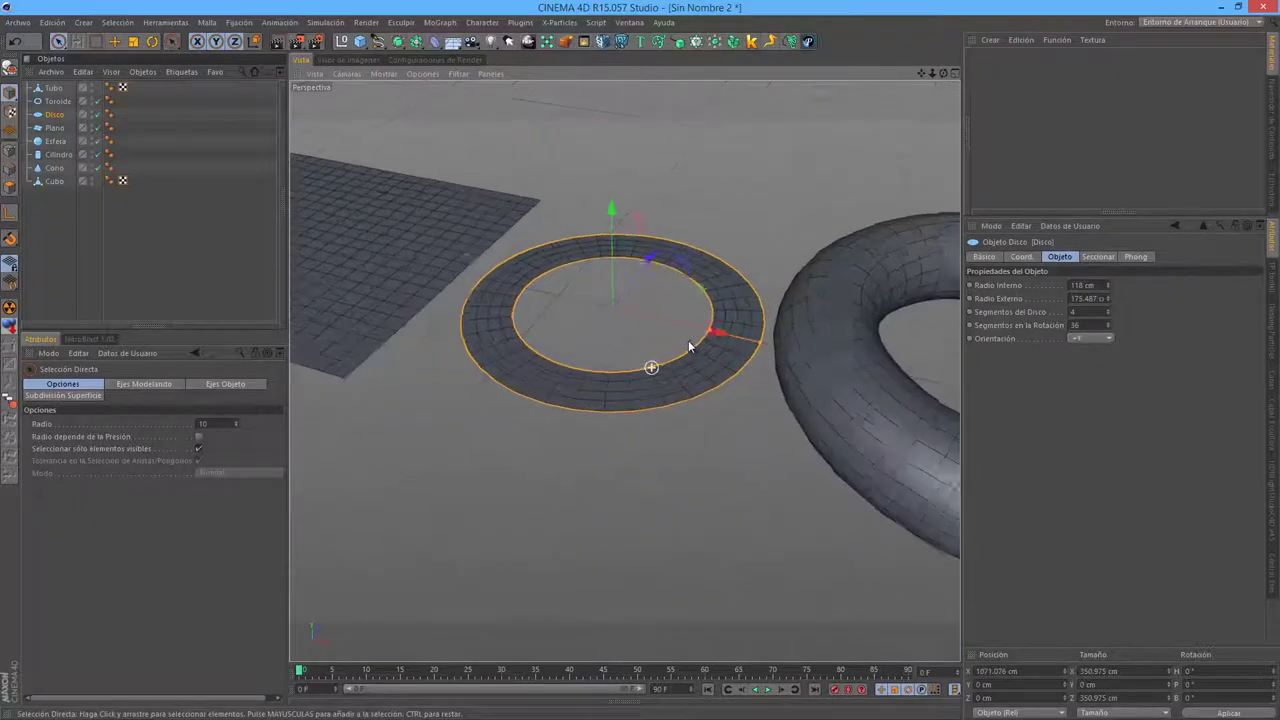
scroll(700, 356, up, 2)
scroll(690, 400, up, 1)
scroll(620, 340, up, 2)
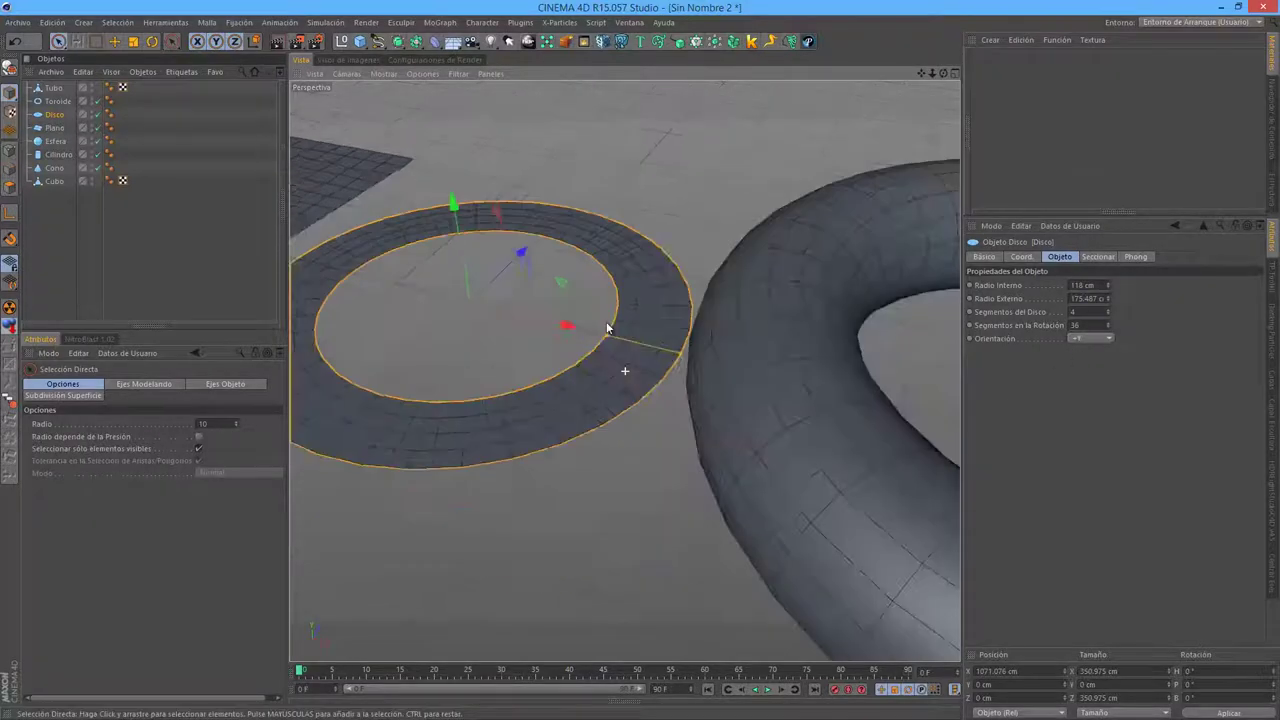
mouse_move(607, 328)
alt+mouse_down()
mouse_move(565, 379)
mouse_move(617, 356)
mouse_move(417, 491)
mouse_move(557, 423)
mouse_move(544, 457)
mouse_move(719, 456)
mouse_move(729, 391)
mouse_move(778, 348)
mouse_move(635, 441)
alt+mouse_up()
- Drag the Toroide's ring and tube radii to 109.868 cm so its hole closes
click(544, 457)
mouse_move(846, 414)
mouse_down()
mouse_move(766, 412)
mouse_move(904, 416)
mouse_move(639, 359)
mouse_move(923, 423)
mouse_move(914, 417)
mouse_up()
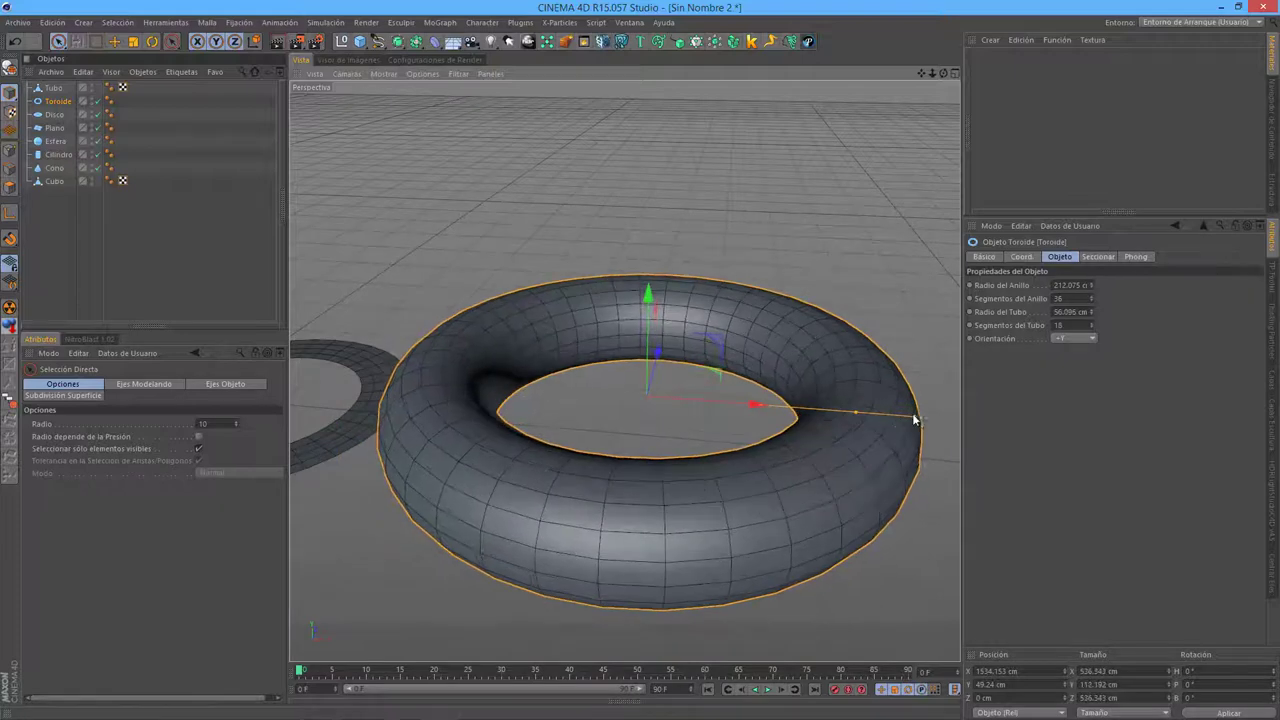
mouse_move(876, 509)
alt+mouse_down()
mouse_move(786, 417)
mouse_move(726, 437)
mouse_move(743, 557)
mouse_move(758, 410)
mouse_move(690, 384)
mouse_move(770, 412)
alt+mouse_up()
scroll(652, 348, up, 3)
alt+drag(648, 326, 614, 394)
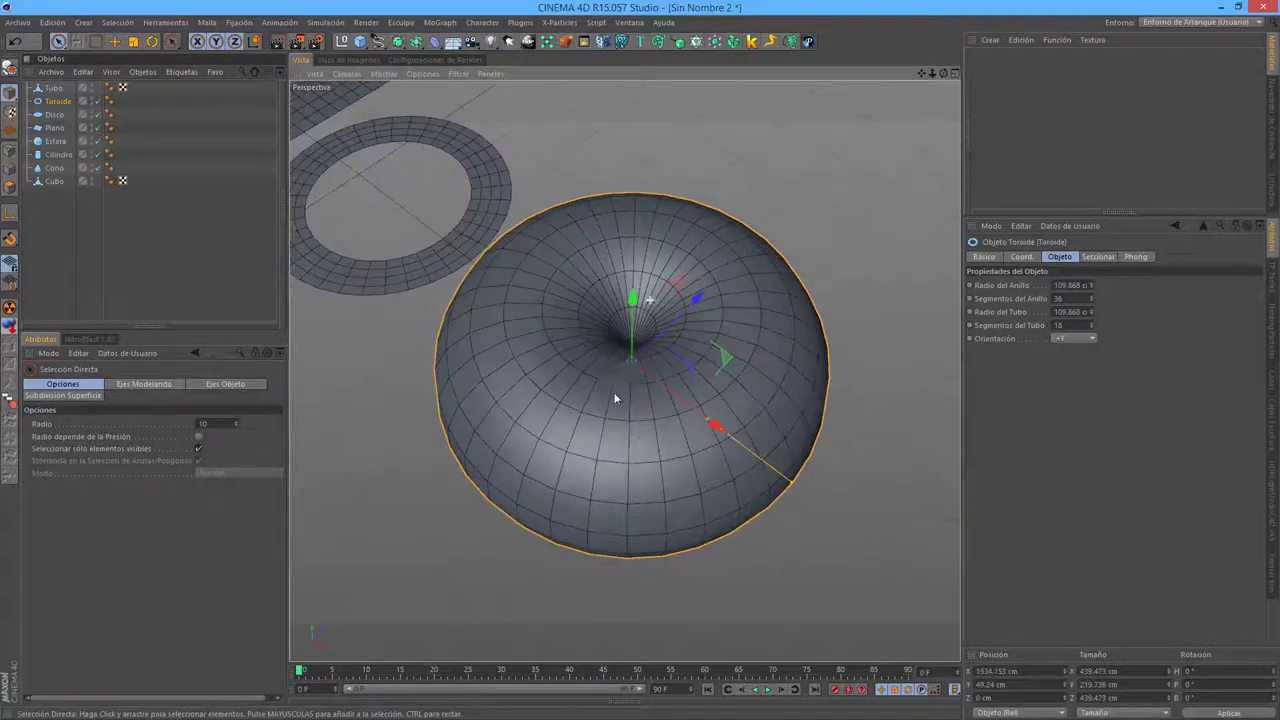
scroll(866, 364, up, 3)
scroll(744, 506, up, 3)
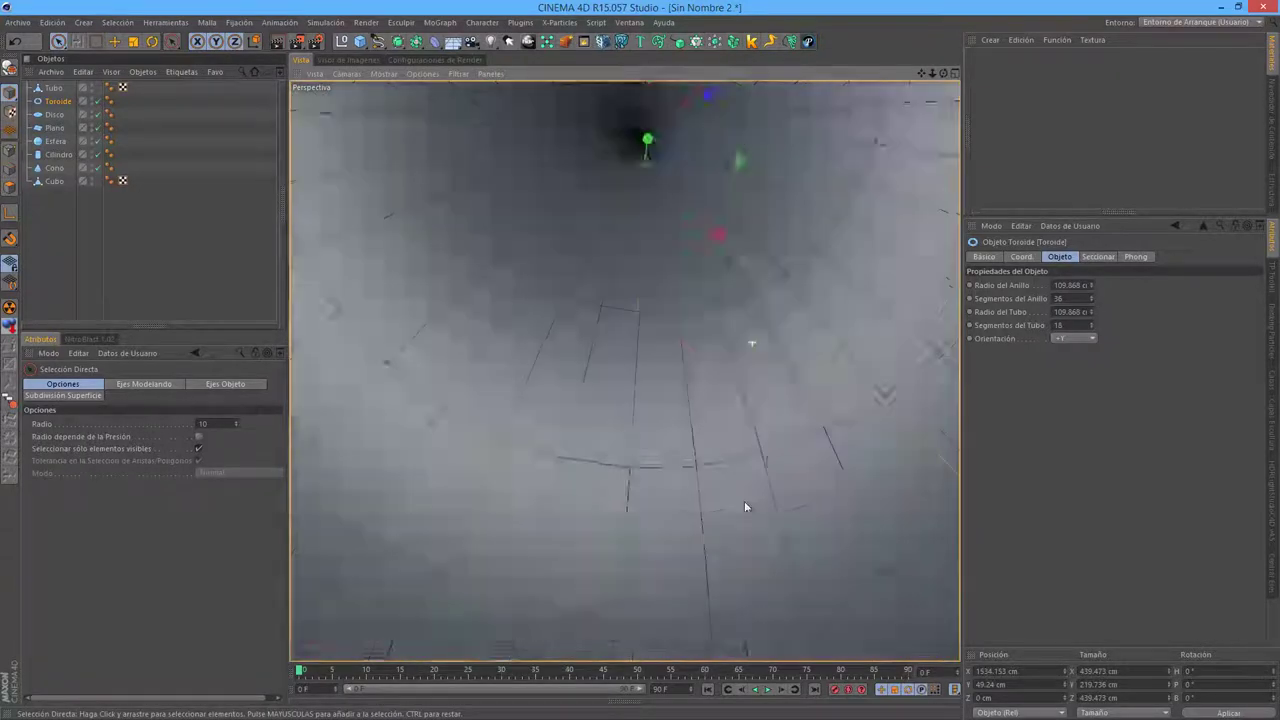
scroll(744, 506, down, 3)
- Make the torus editable and ring-select a band of polygons on its top
key(c)
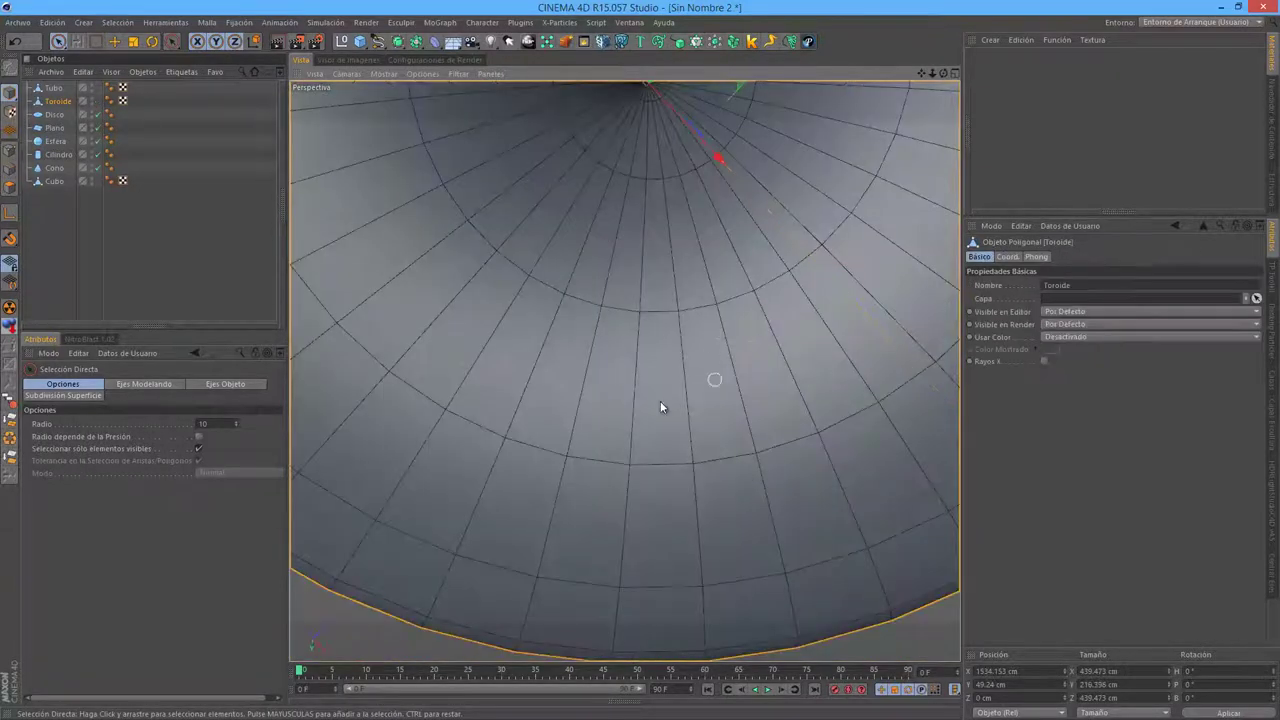
scroll(669, 358, down, 3)
alt+drag(654, 443, 464, 160)
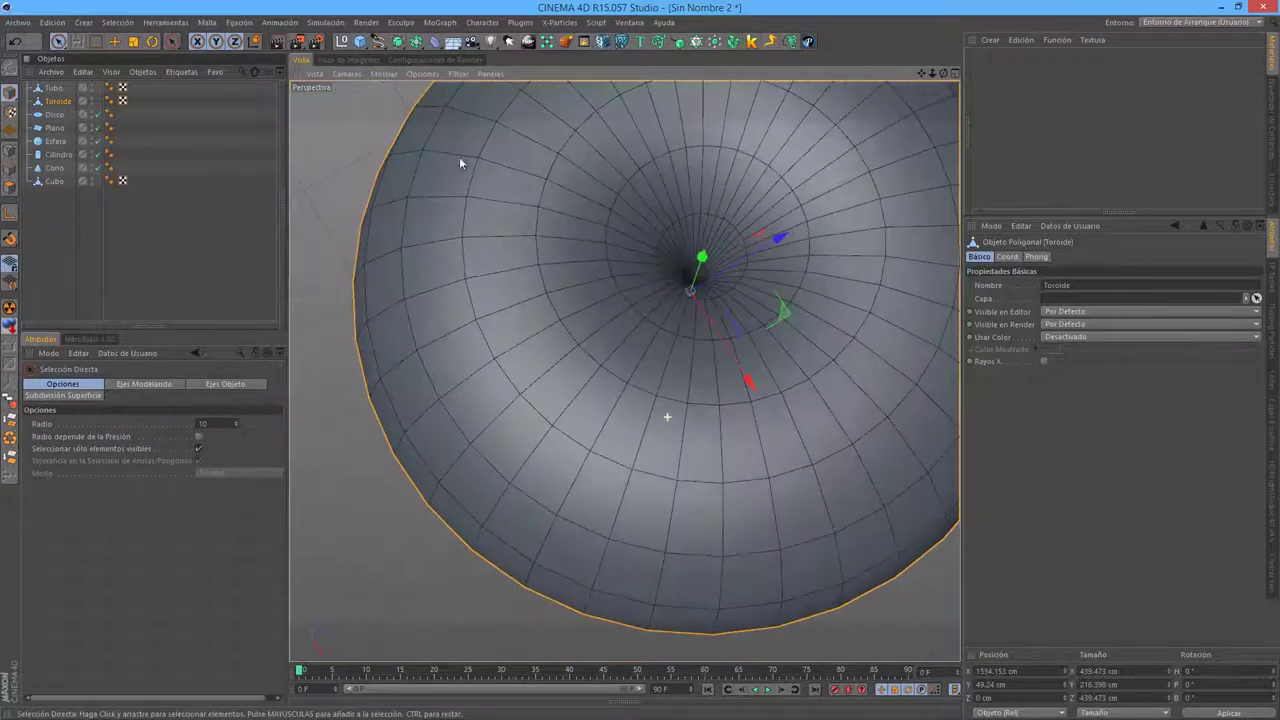
click(10, 187)
key(u)
key(b)
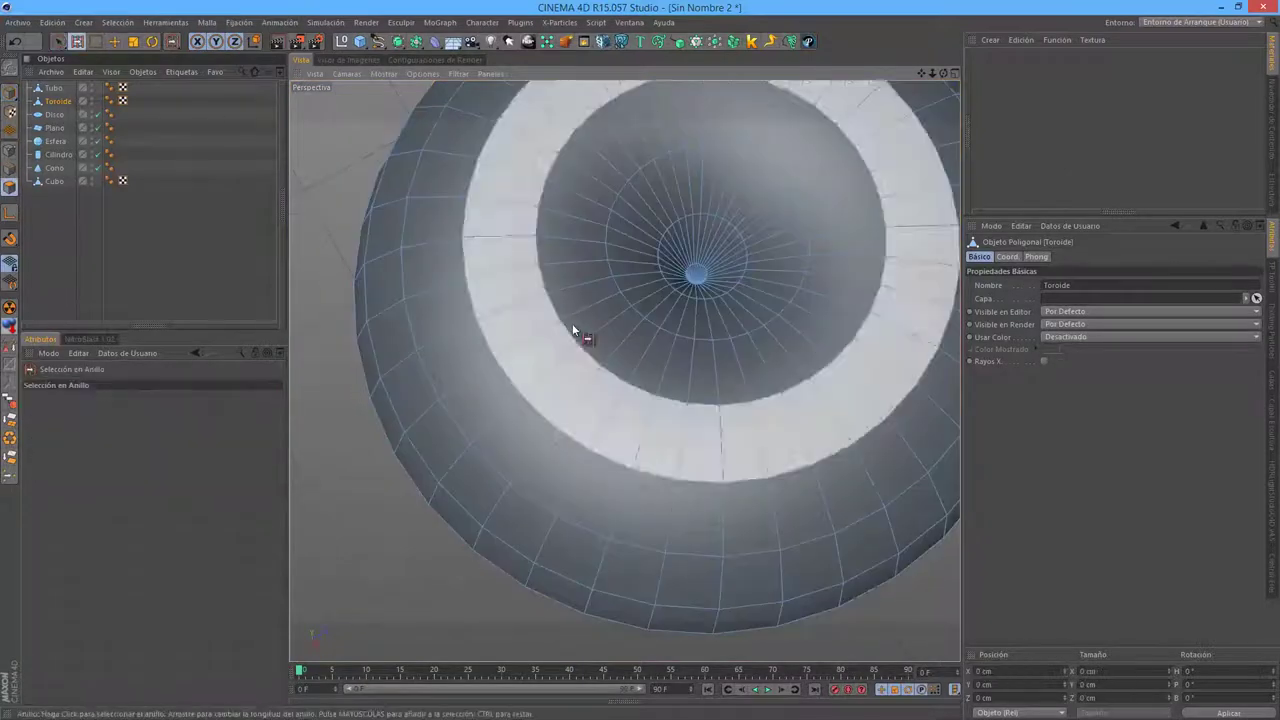
click(580, 386)
scroll(594, 505, down, 3)
- Extrude the selected ring upward into a neck and bevel its top rim with Biselar
key(d)
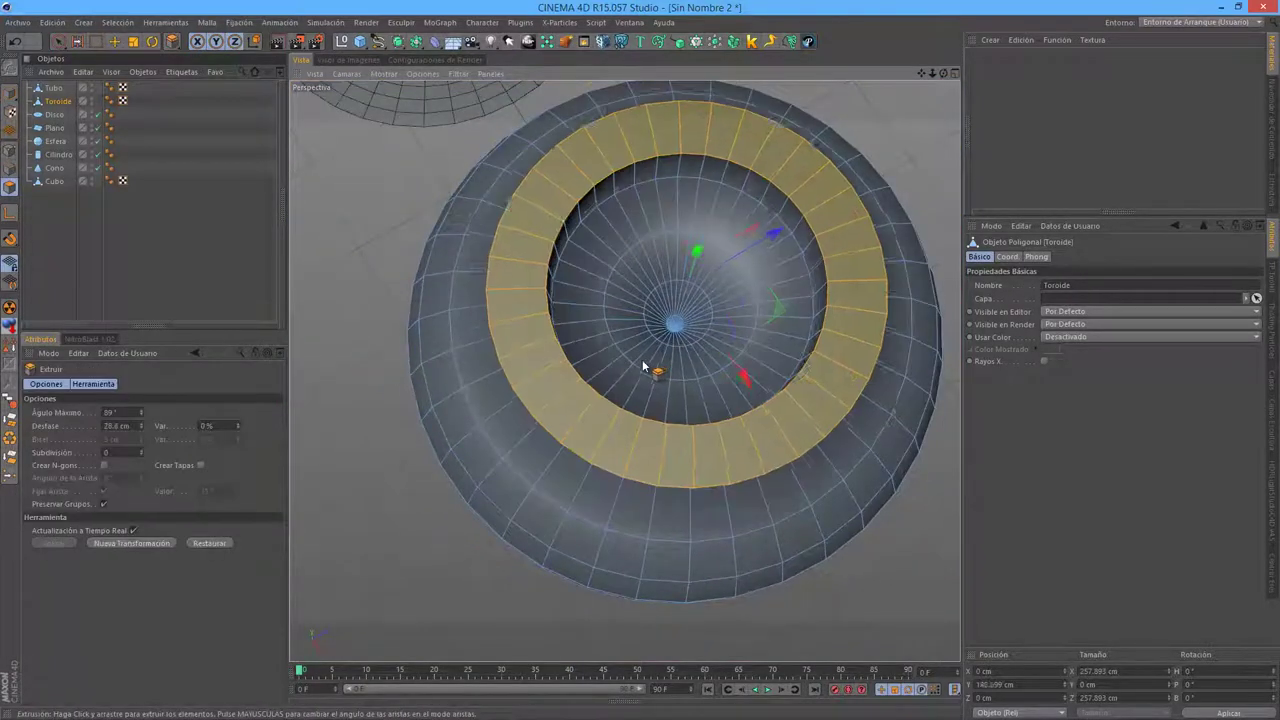
mouse_move(534, 500)
mouse_down()
mouse_move(523, 528)
mouse_move(581, 362)
mouse_up()
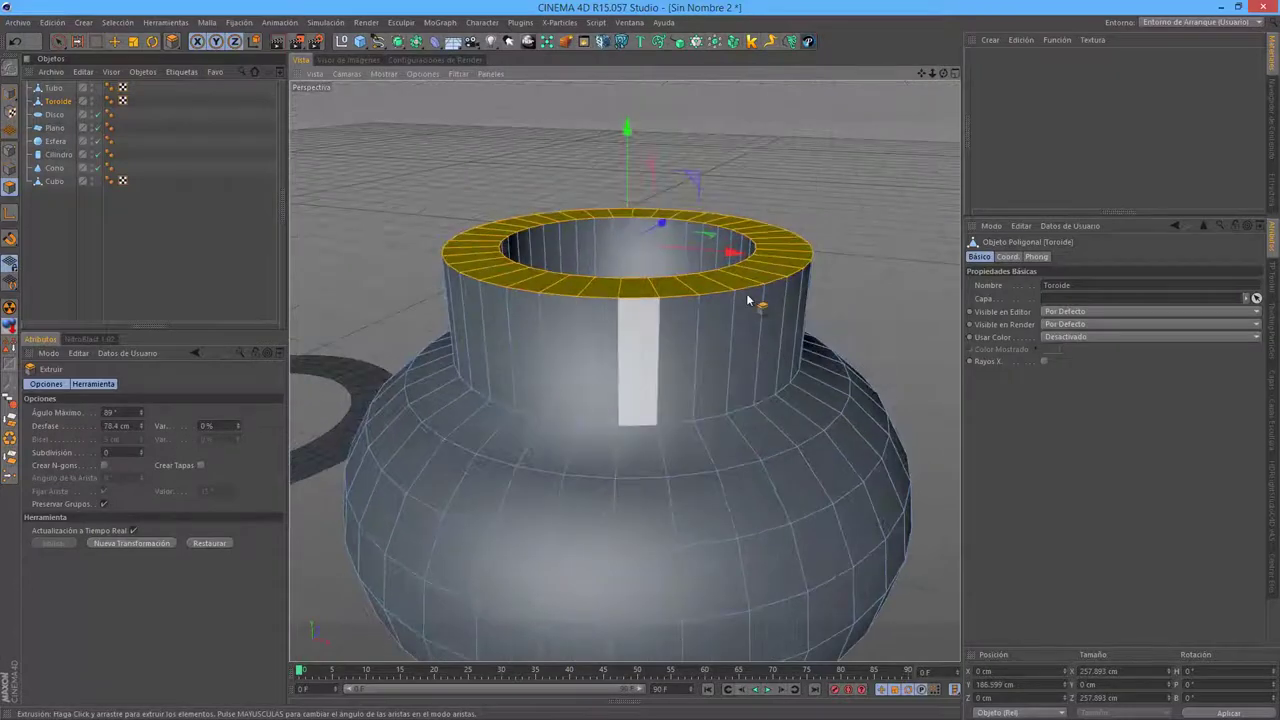
right_click(724, 186)
click(754, 404)
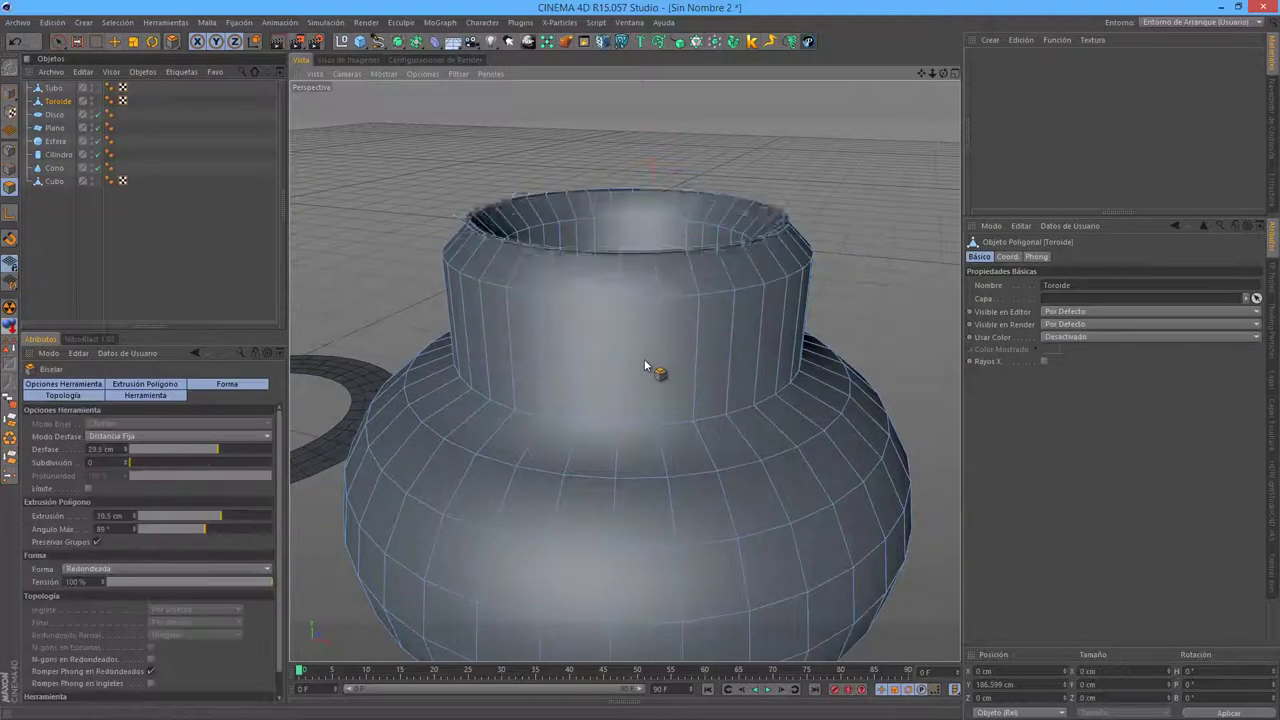
drag(639, 362, 680, 326)
key(d)
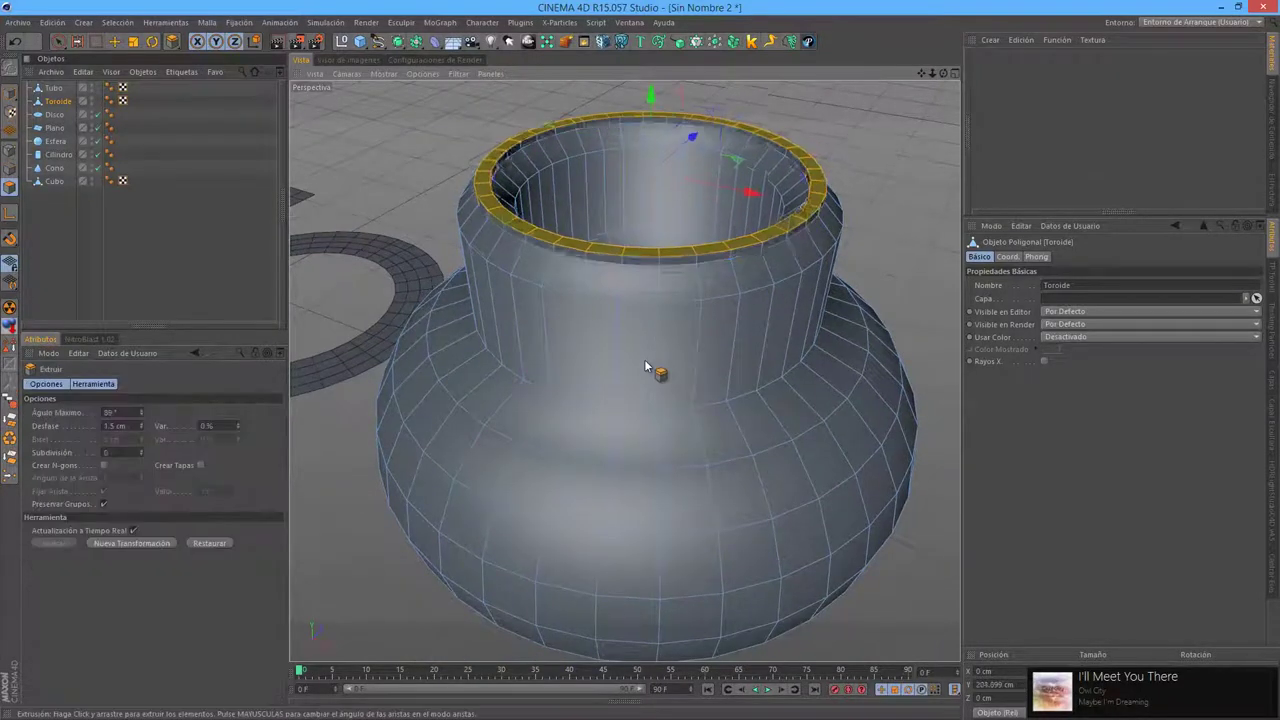
scroll(652, 377, down, 3)
- Put the Toroide under a new Greebler object and render viewport previews of the vase
click(165, 277)
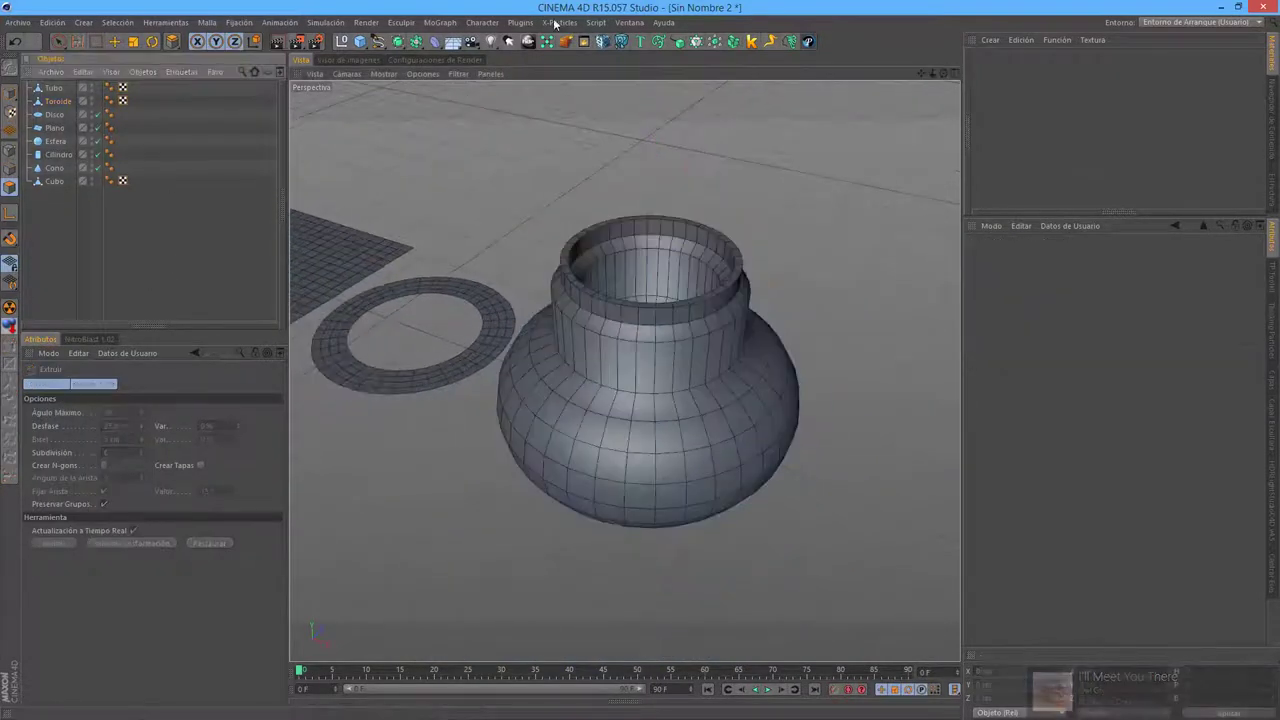
click(555, 62)
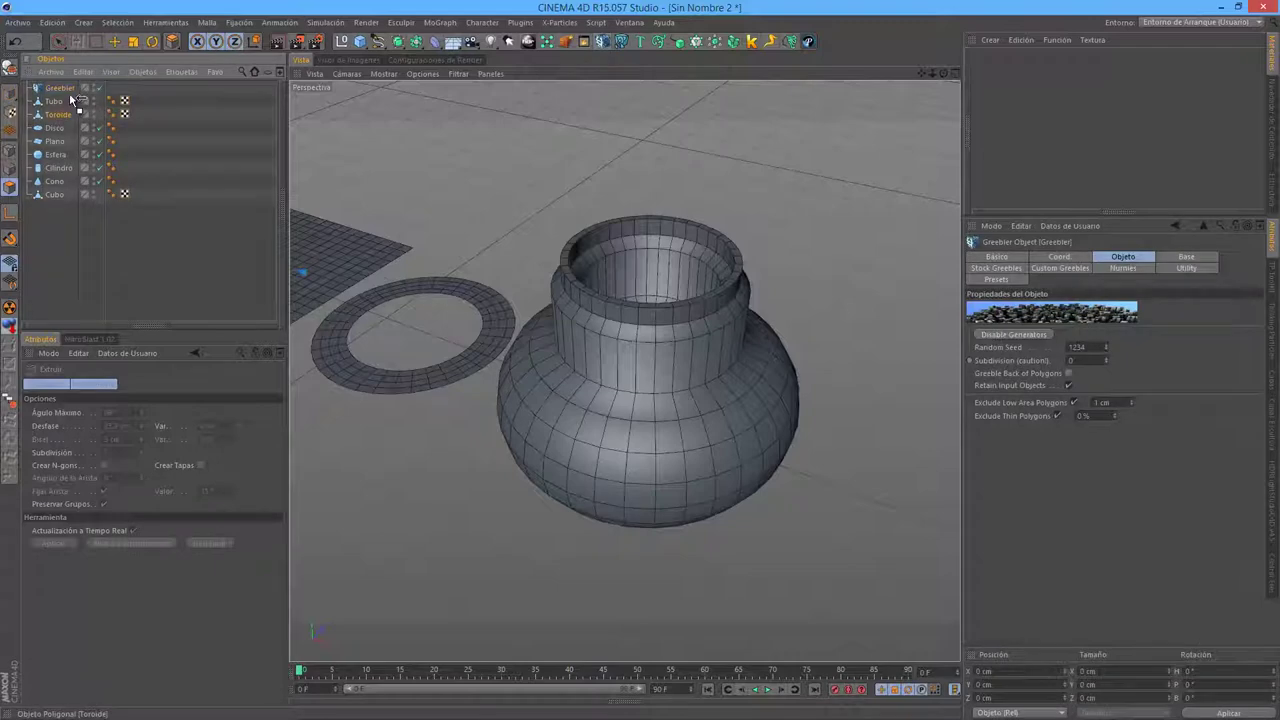
drag(60, 93, 58, 89)
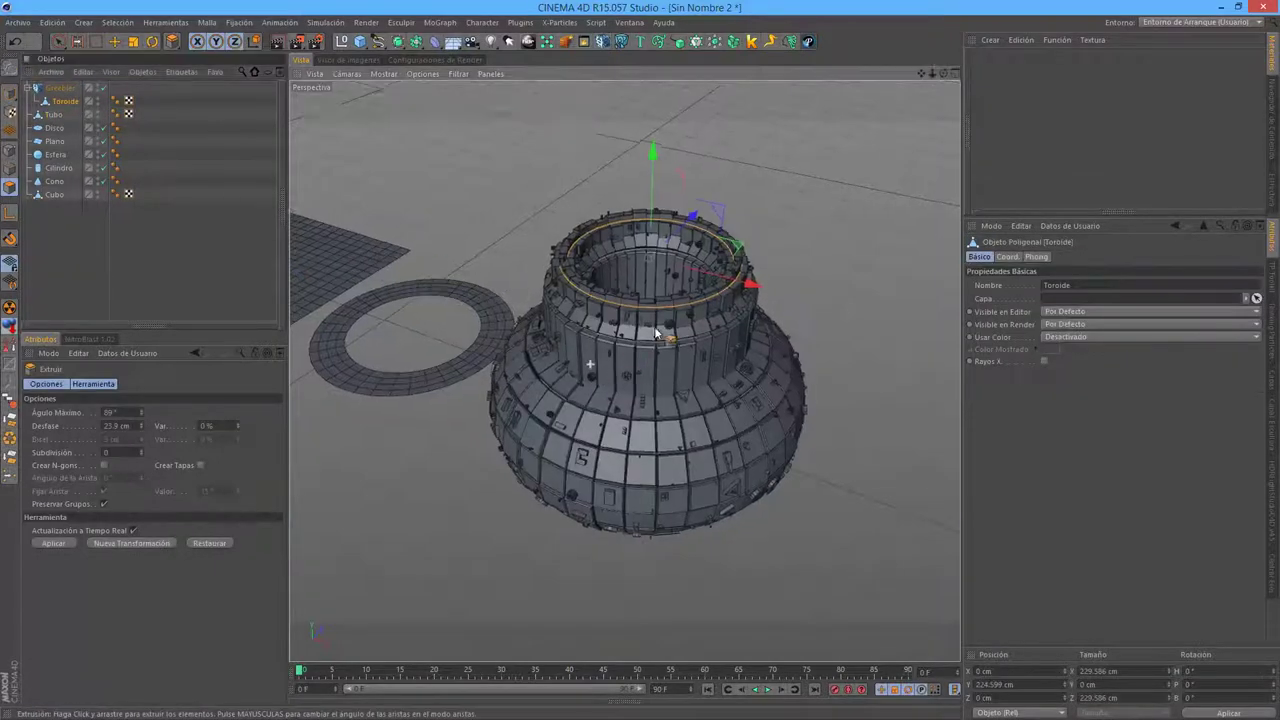
mouse_move(657, 329)
alt+mouse_down()
mouse_move(713, 370)
mouse_move(731, 409)
alt+mouse_up()
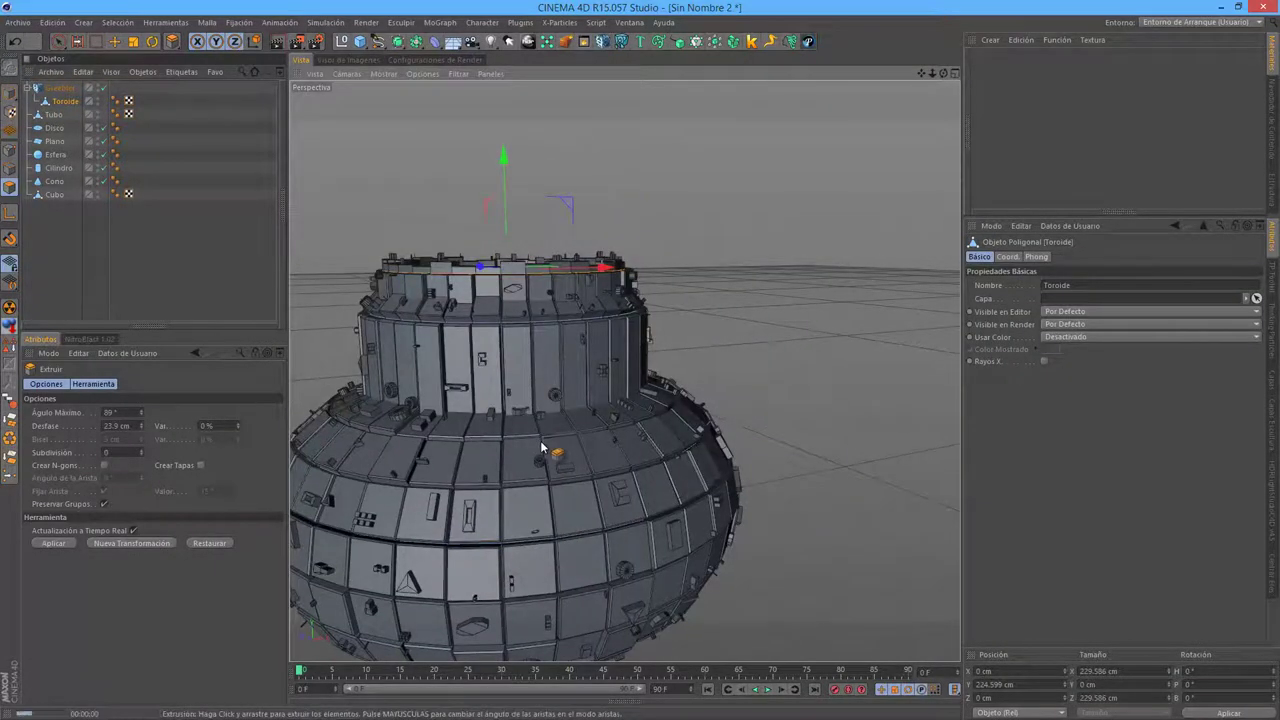
key(ctrl+r)
mouse_move(537, 488)
alt+mouse_down()
mouse_move(720, 400)
mouse_move(708, 423)
alt+mouse_up()
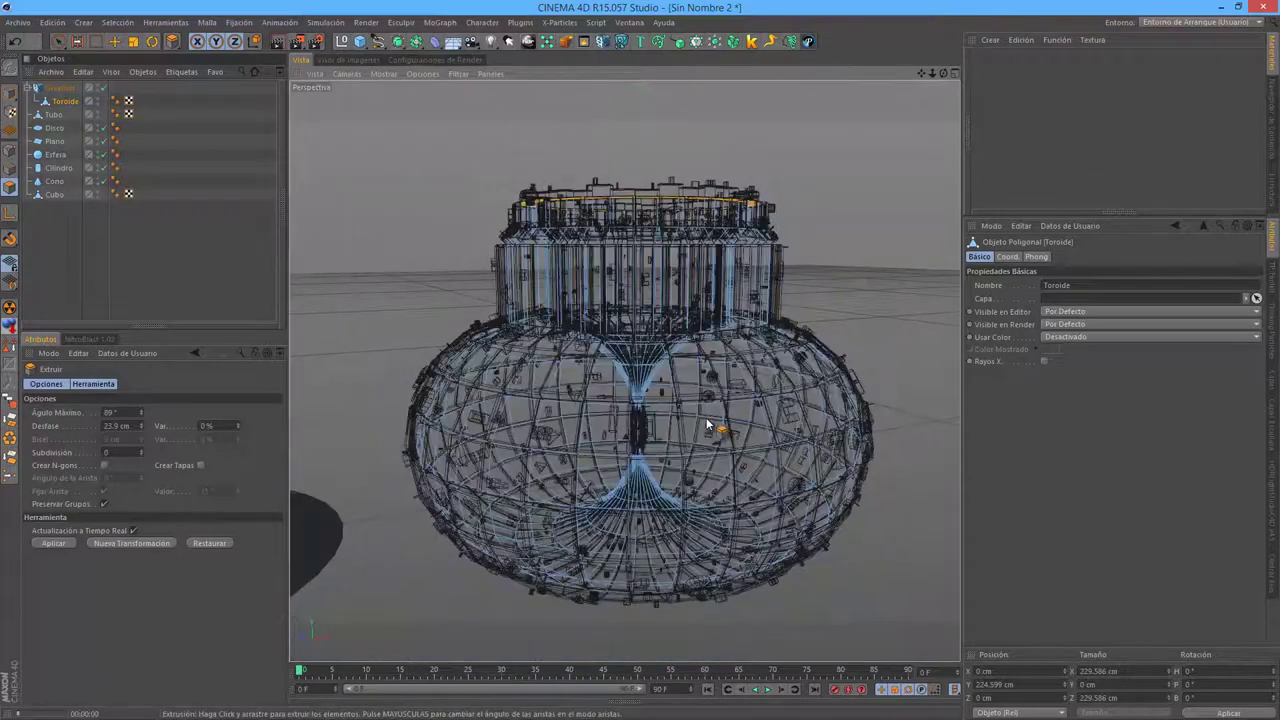
key(ctrl+r)
- Delete the Toroide and the Greebler from the scene
mouse_move(579, 397)
alt+mouse_down()
mouse_move(457, 456)
mouse_move(445, 7)
alt+mouse_up()
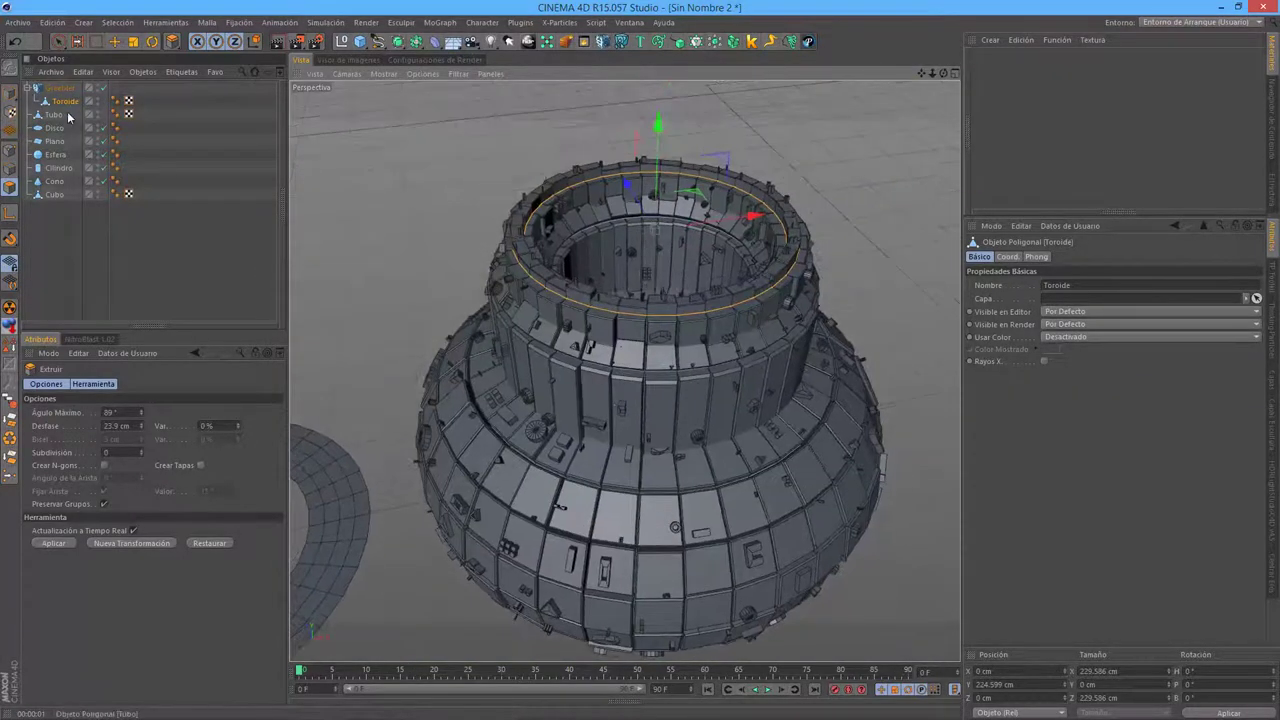
key(Delete)
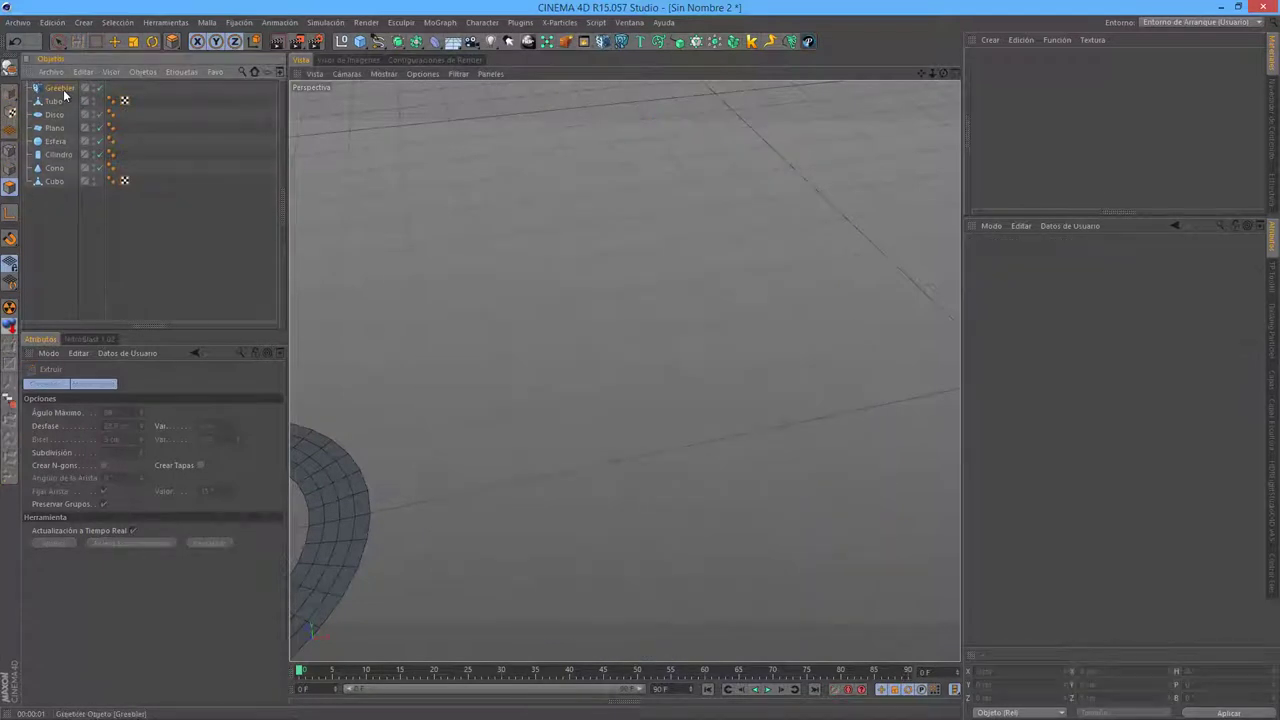
key(Delete)
mouse_move(390, 270)
alt+mouse_down()
mouse_move(937, 206)
mouse_move(811, 306)
mouse_move(854, 248)
alt+mouse_up()
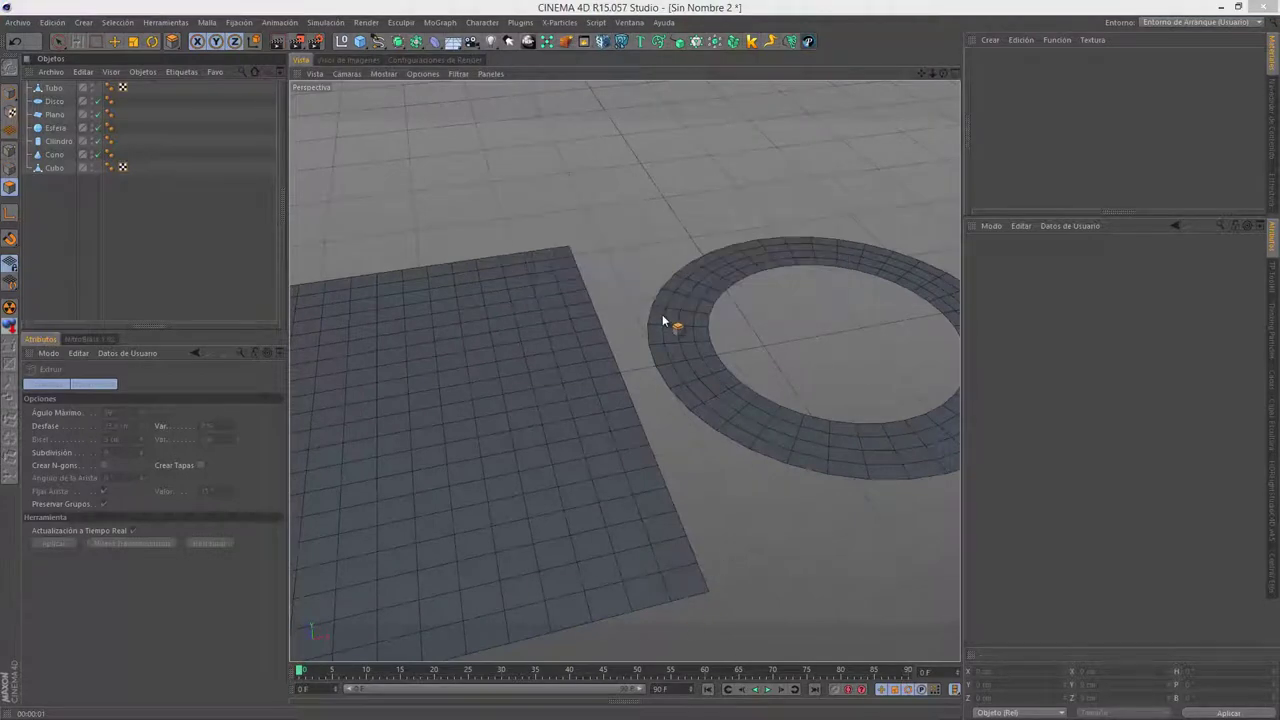
- Zoom out over the row of primitives and open the primitives palette from the Cube icon
scroll(640, 330, down, 4)
scroll(590, 370, down, 4)
mouse_move(540, 400)
alt+mouse_down()
mouse_move(828, 466)
mouse_move(816, 289)
alt+mouse_up()
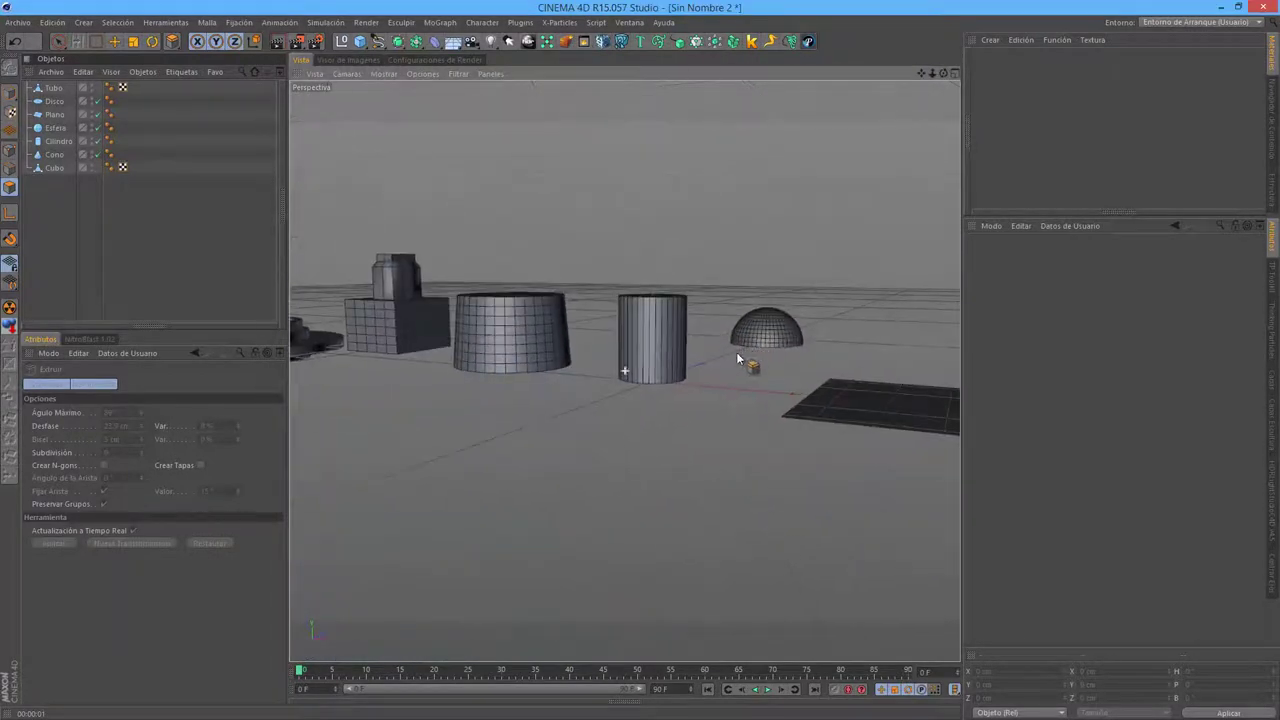
click(449, 44)
click(360, 41)
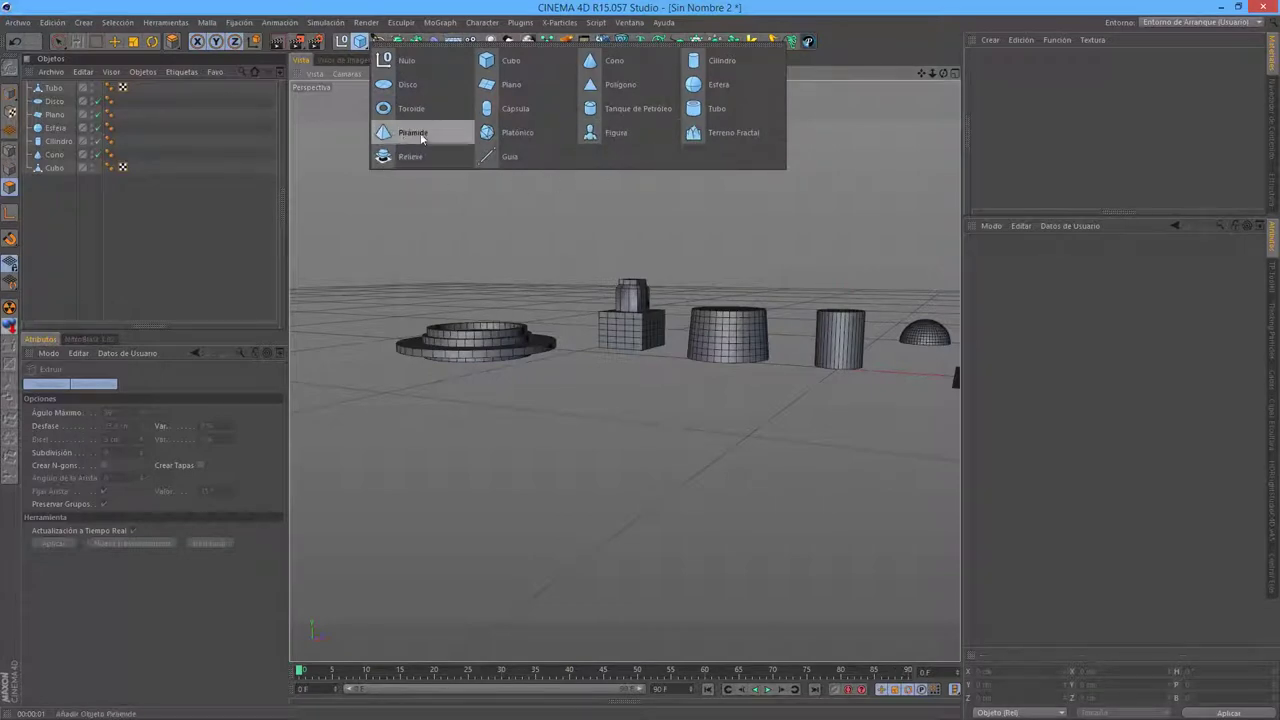
- Insert a Pirámide sized 199 × 231 × 204 cm with Segmentos set to 8
click(427, 134)
alt+drag(482, 312, 756, 343)
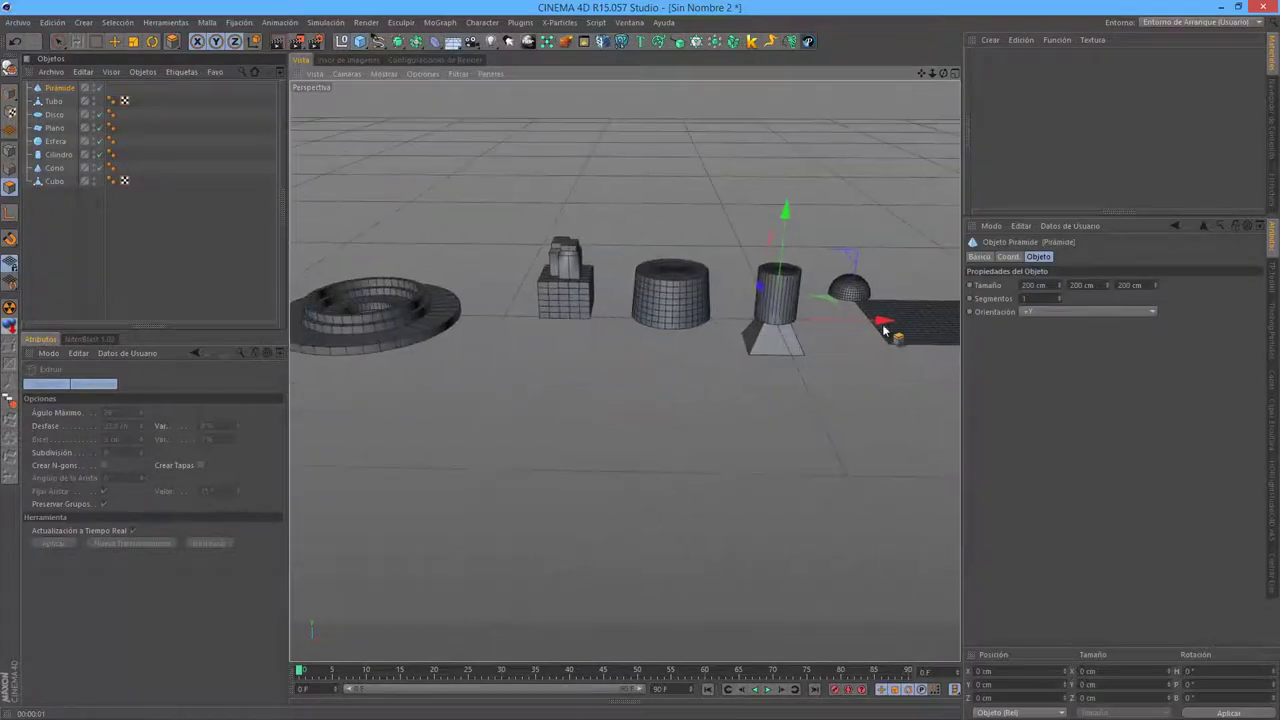
mouse_move(648, 323)
alt+mouse_down()
mouse_move(642, 367)
mouse_move(603, 356)
mouse_move(734, 326)
alt+mouse_up()
mouse_move(420, 470)
alt+mouse_down()
mouse_move(443, 486)
mouse_move(429, 394)
mouse_move(486, 463)
mouse_move(566, 383)
alt+mouse_up()
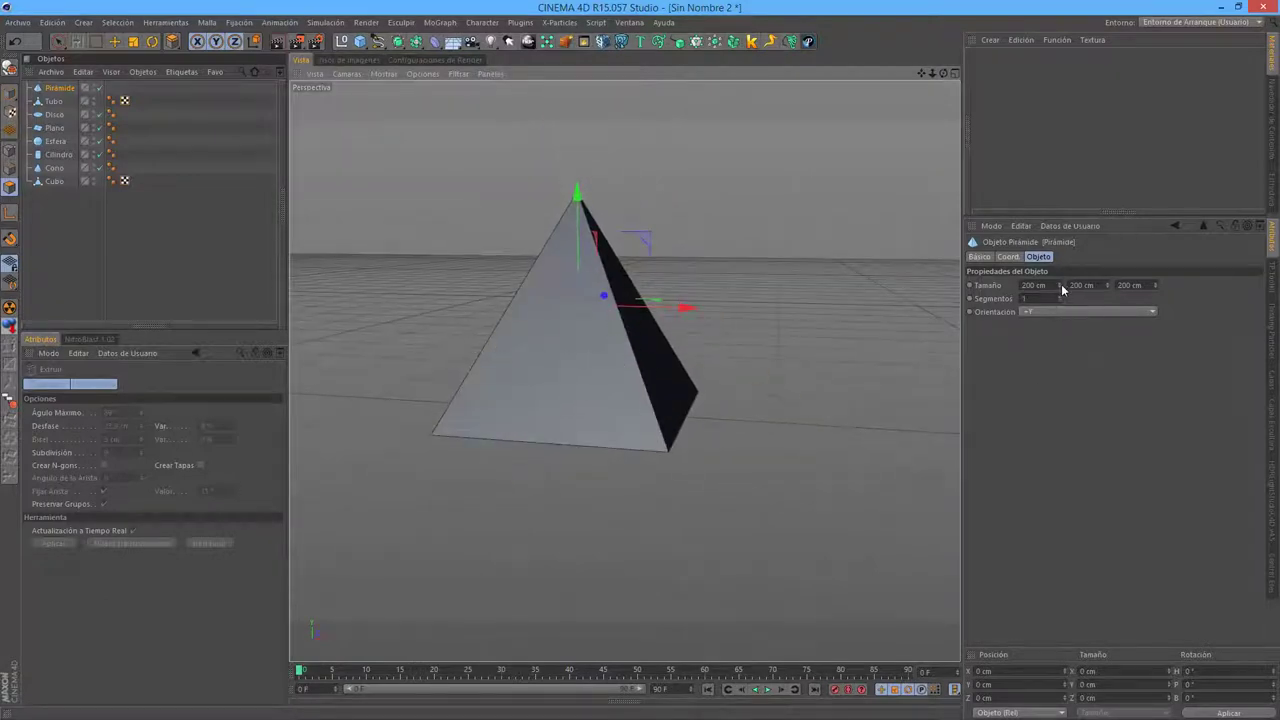
mouse_move(1061, 284)
mouse_down()
mouse_move(1127, 290)
mouse_move(1154, 262)
mouse_up()
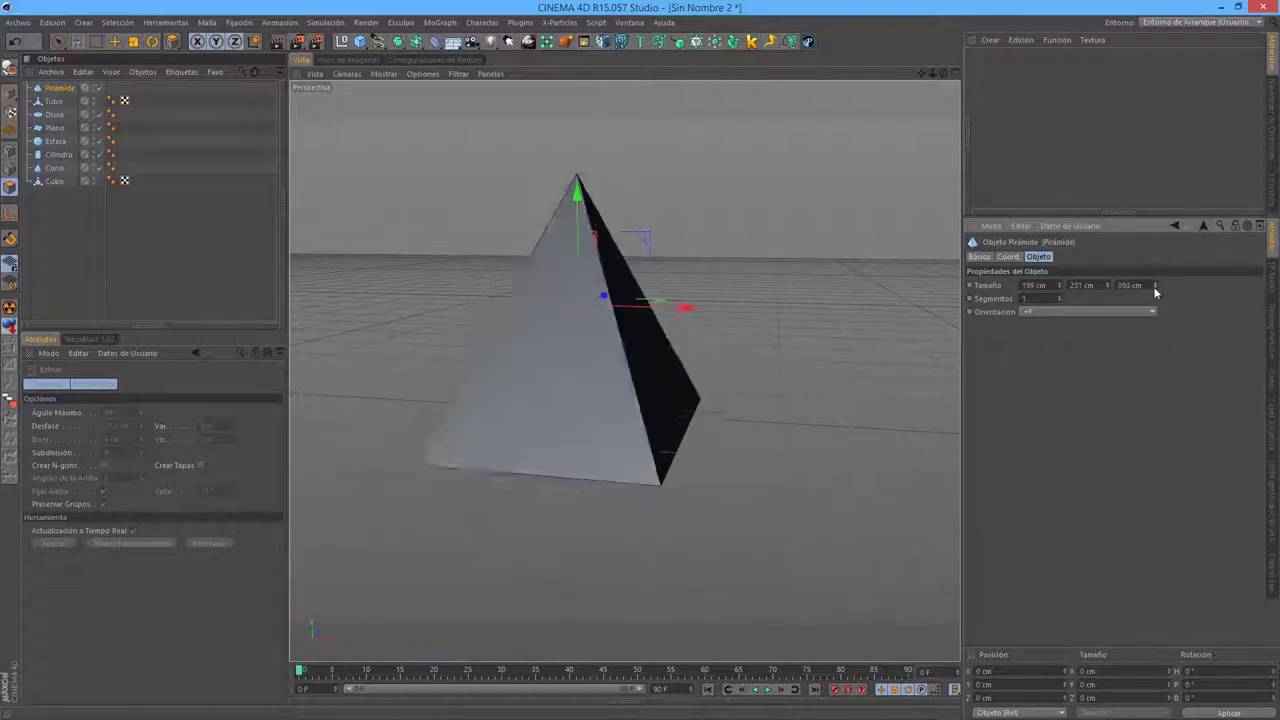
mouse_move(850, 342)
alt+mouse_down()
mouse_move(818, 412)
mouse_move(843, 408)
alt+mouse_up()
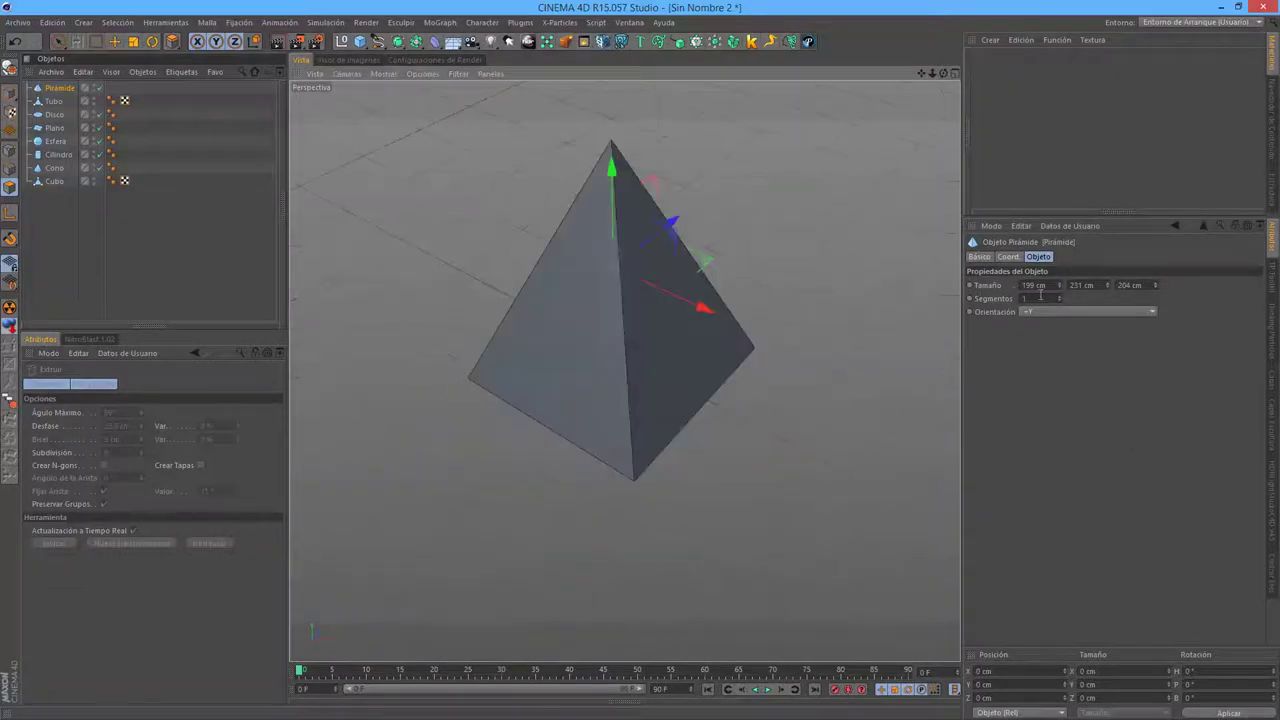
drag(1040, 294, 1041, 296)
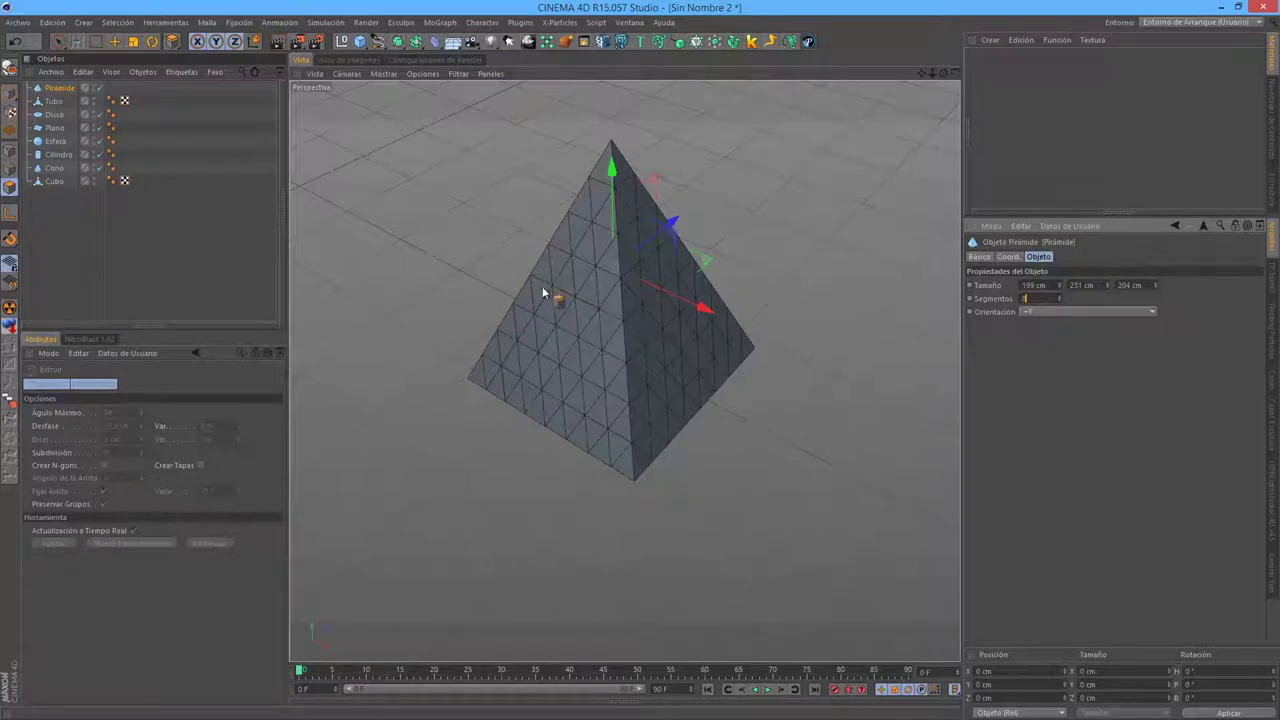
mouse_move(543, 292)
alt+mouse_down()
mouse_move(423, 306)
mouse_move(681, 416)
mouse_move(608, 290)
mouse_move(560, 250)
alt+mouse_up()
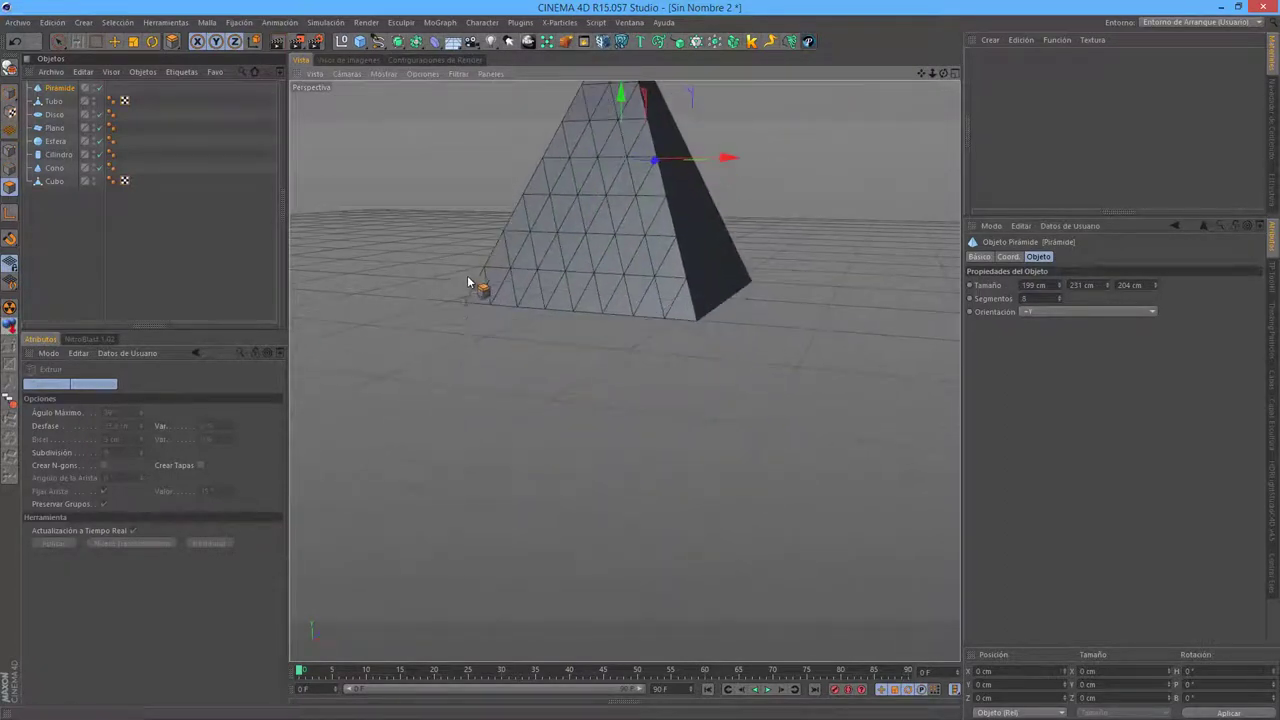
alt+drag(477, 286, 413, 57)
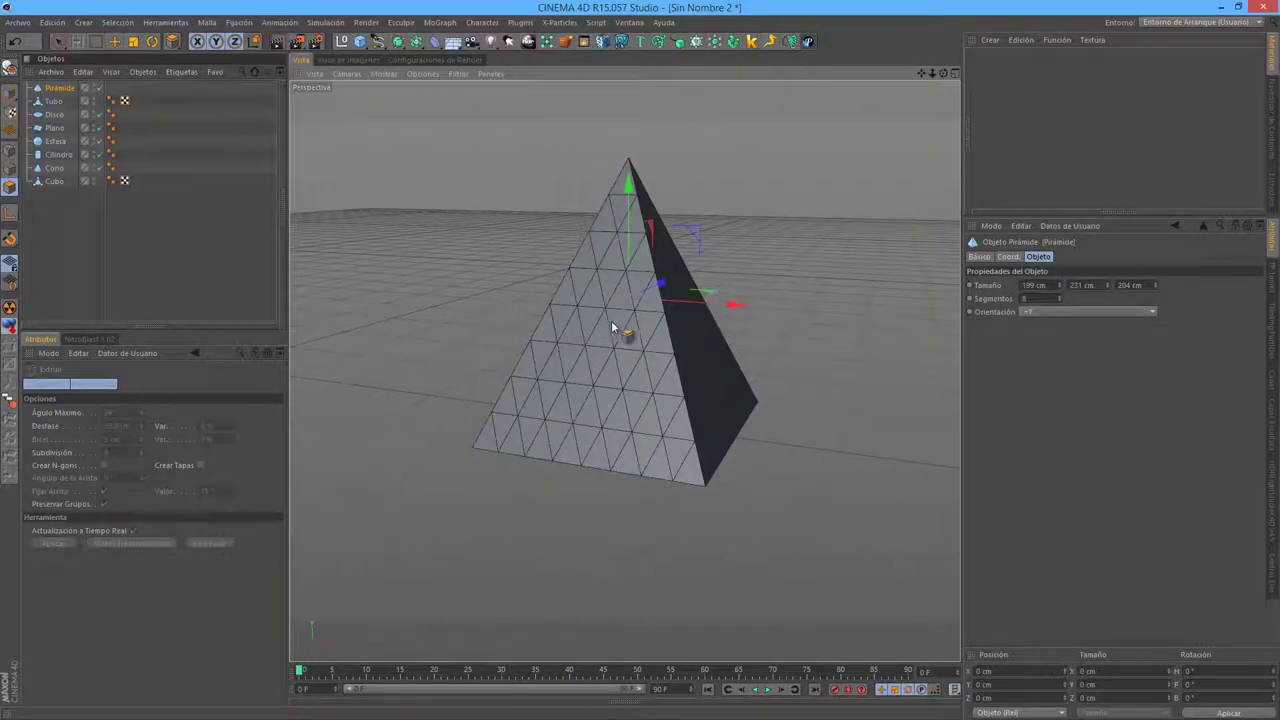
mouse_move(612, 323)
alt+mouse_down()
mouse_move(771, 357)
mouse_move(943, 337)
mouse_move(857, 300)
mouse_move(746, 322)
mouse_move(846, 311)
mouse_move(698, 313)
mouse_move(563, 383)
mouse_move(443, 390)
alt+mouse_up()
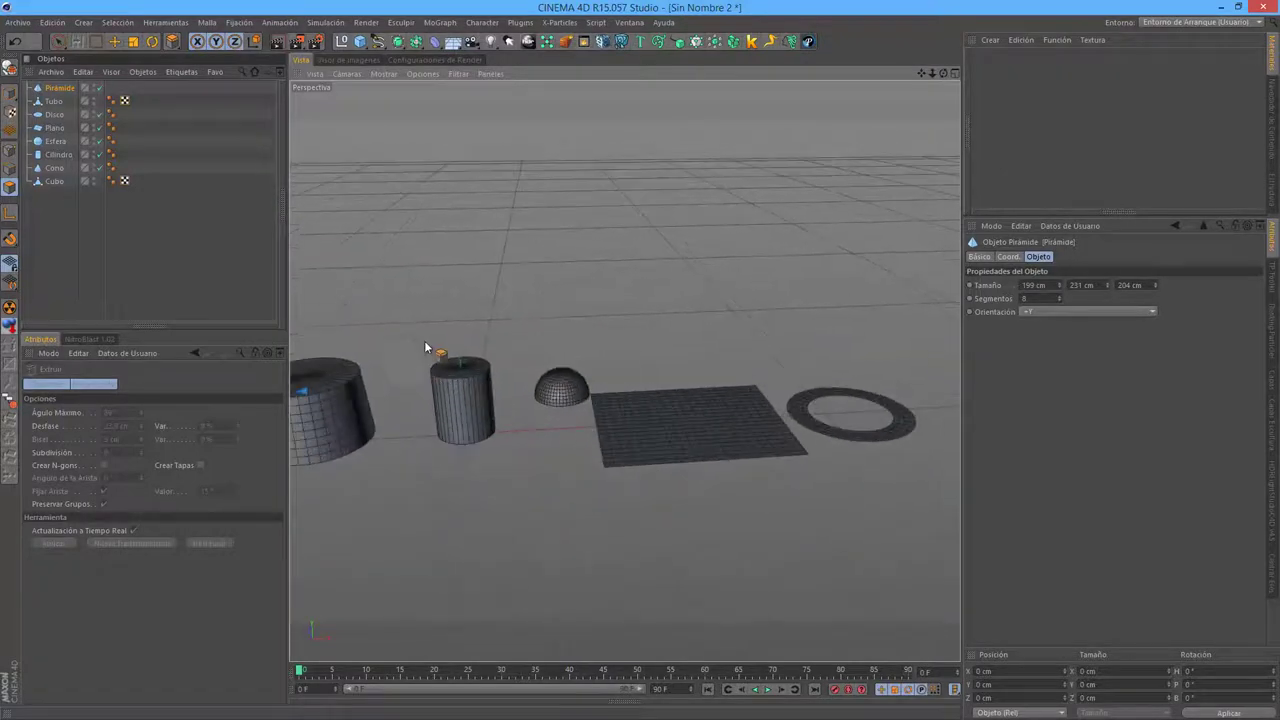
mouse_move(425, 347)
alt+right_down()
mouse_move(623, 363)
mouse_move(660, 420)
alt+right_up()
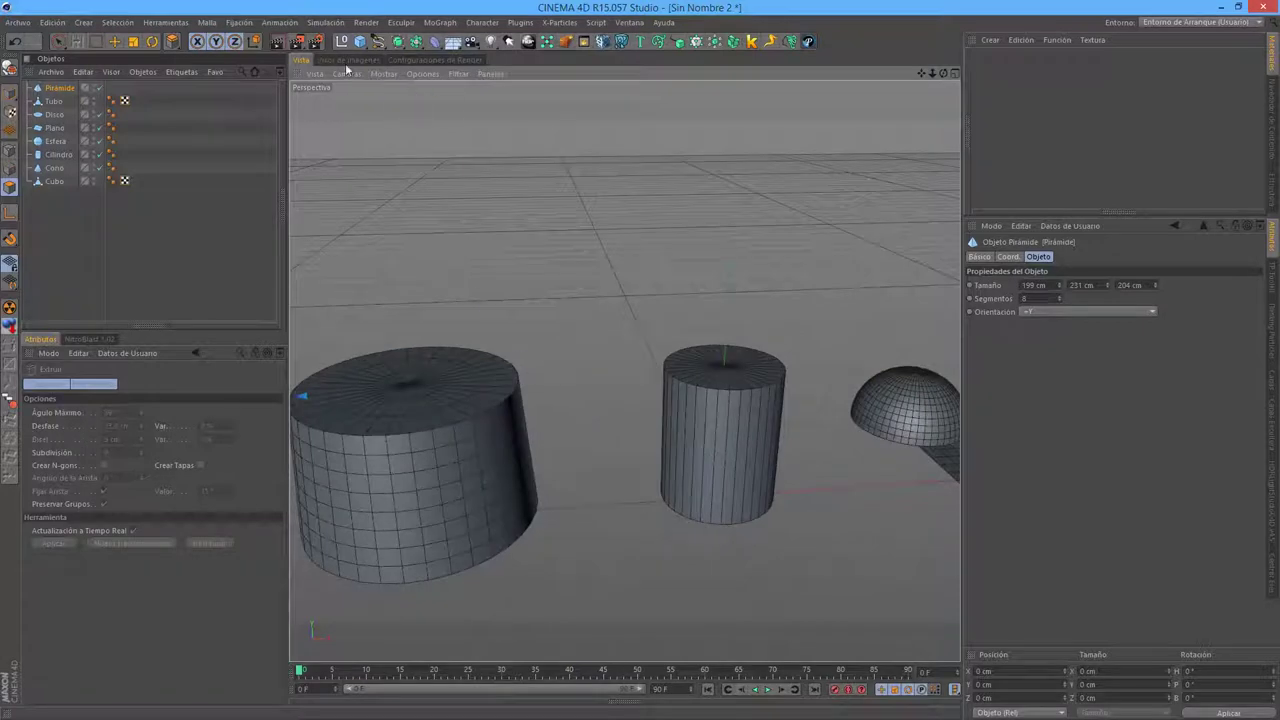
mouse_move(360, 41)
mouse_down()
mouse_move(621, 289)
mouse_move(957, 320)
mouse_move(761, 296)
mouse_move(669, 339)
mouse_up()
scroll(670, 350, up, 3)
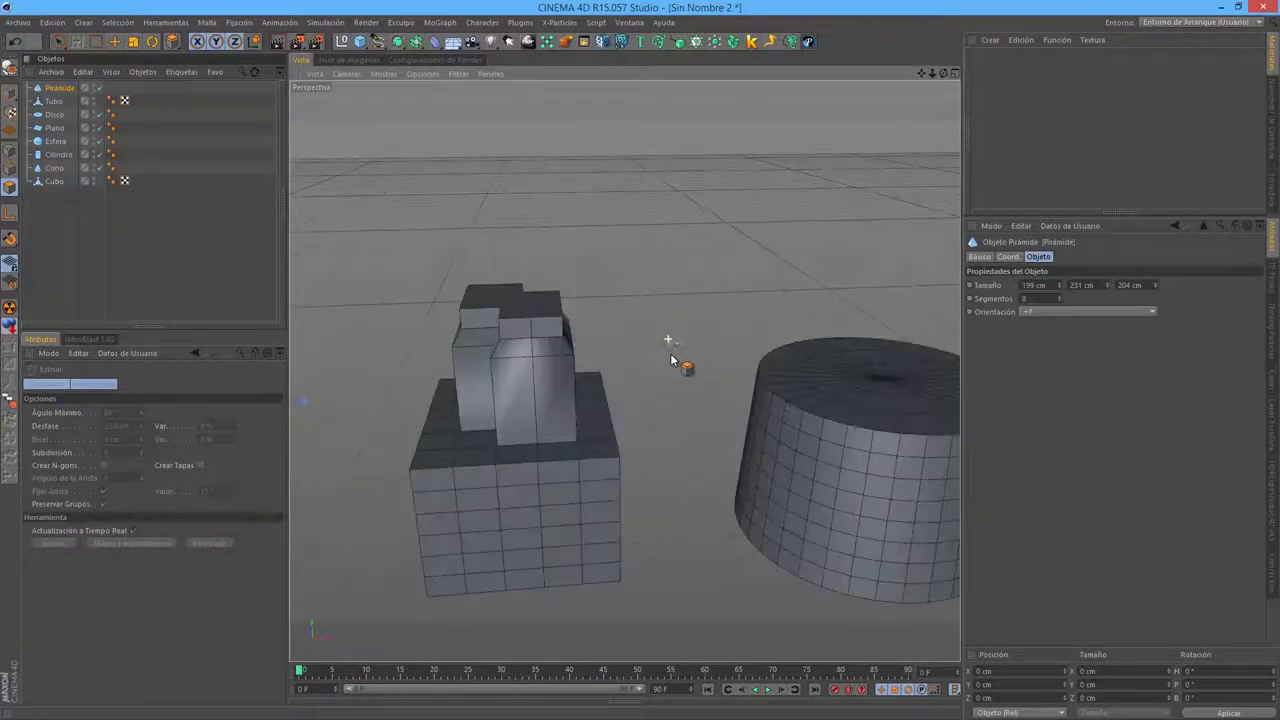
mouse_move(582, 392)
alt+mouse_down()
mouse_move(380, 397)
mouse_move(674, 380)
mouse_move(429, 463)
mouse_move(515, 433)
mouse_move(638, 360)
mouse_move(451, 449)
mouse_move(531, 443)
mouse_move(546, 422)
mouse_move(340, 420)
mouse_move(455, 440)
mouse_move(498, 415)
mouse_move(693, 222)
mouse_move(847, 386)
mouse_move(723, 446)
mouse_move(361, 357)
mouse_move(452, 400)
mouse_move(614, 366)
mouse_move(563, 343)
mouse_move(806, 337)
mouse_move(652, 417)
mouse_move(668, 313)
alt+mouse_up()
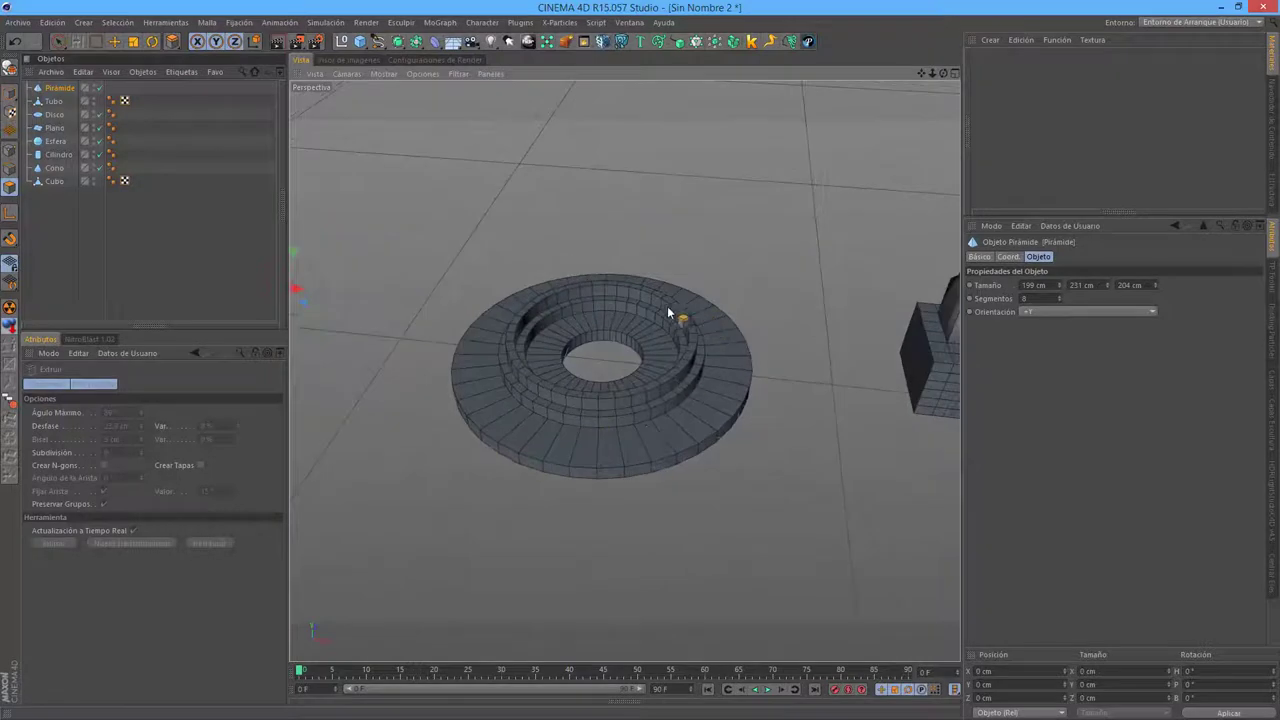
scroll(612, 358, up, 5)
scroll(654, 374, down, 3)
scroll(651, 371, up, 3)
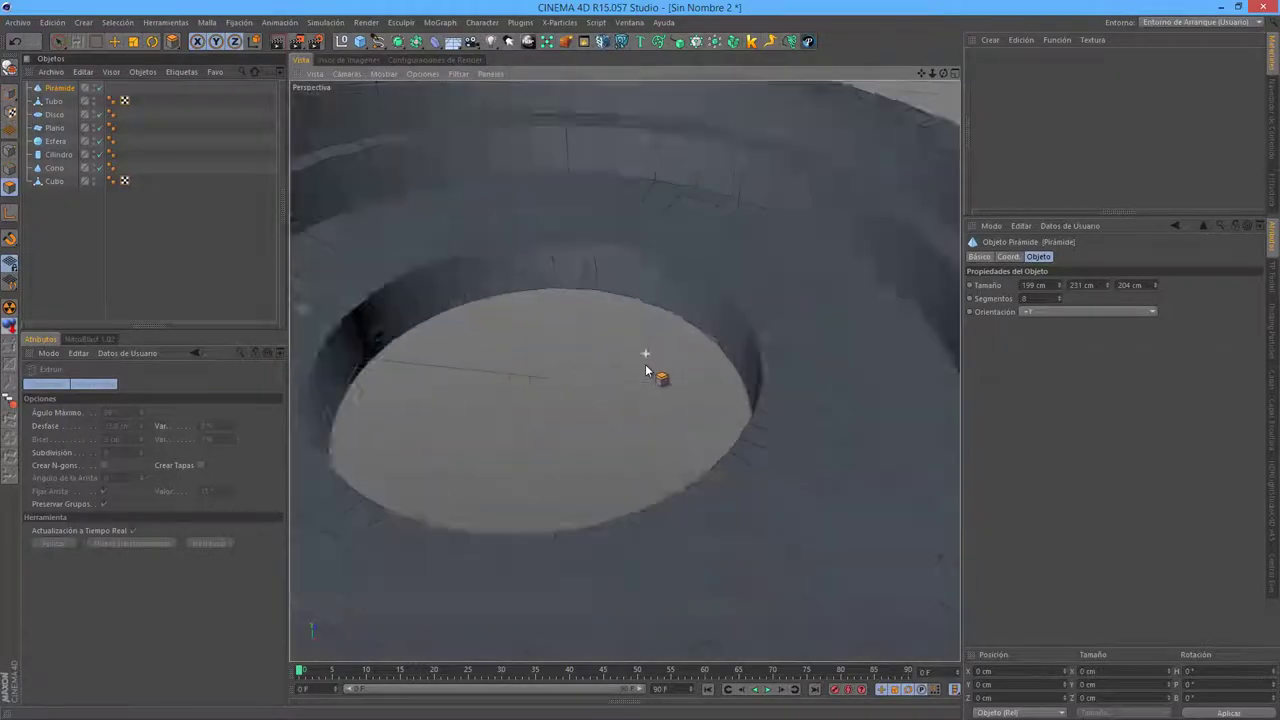
scroll(657, 408, down, 4)
mouse_move(657, 408)
alt+mouse_down()
mouse_move(503, 340)
mouse_move(314, 337)
mouse_move(678, 336)
alt+mouse_up()
scroll(678, 336, down, 3)
alt+drag(743, 405, 830, 300)
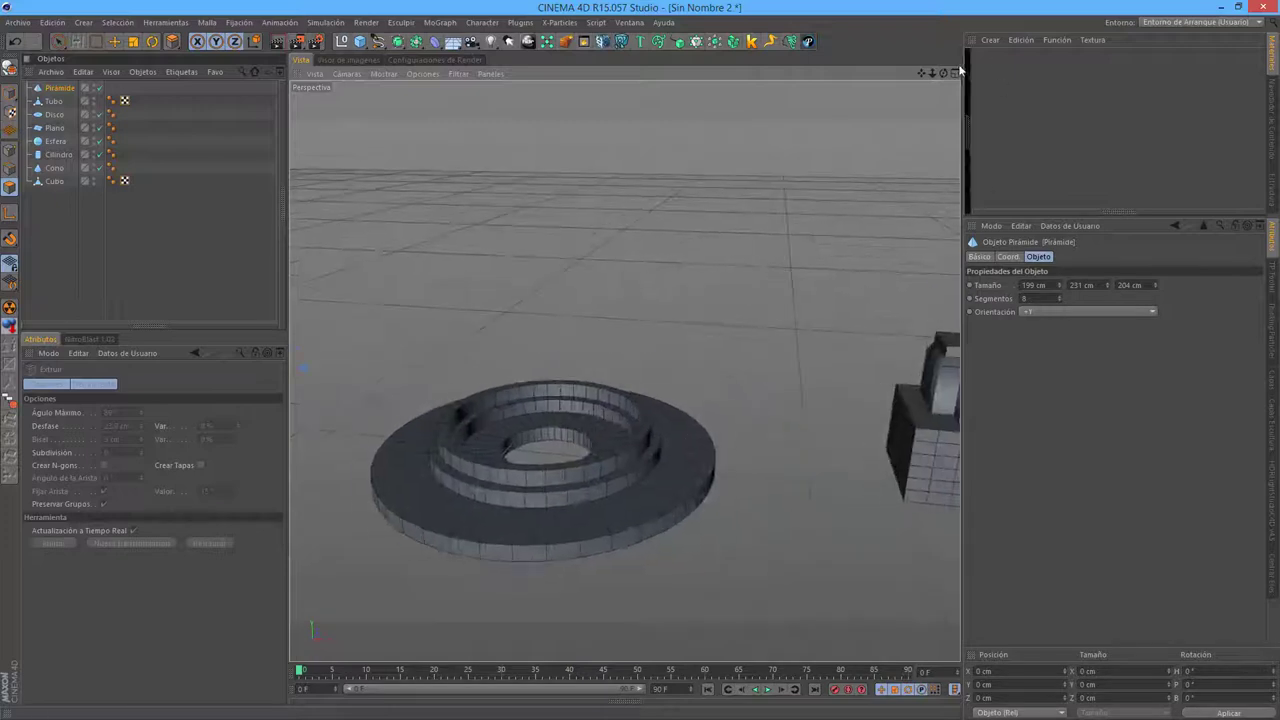
drag(944, 77, 647, 374)
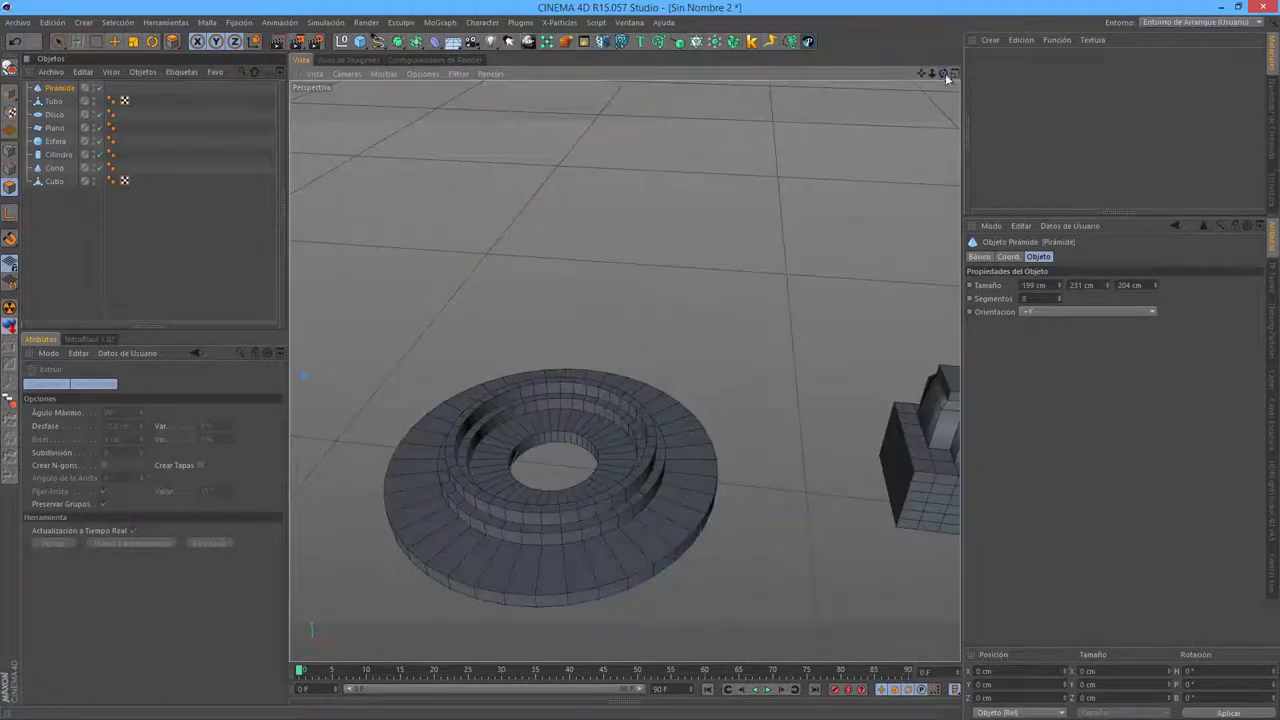
drag(945, 73, 640, 356)
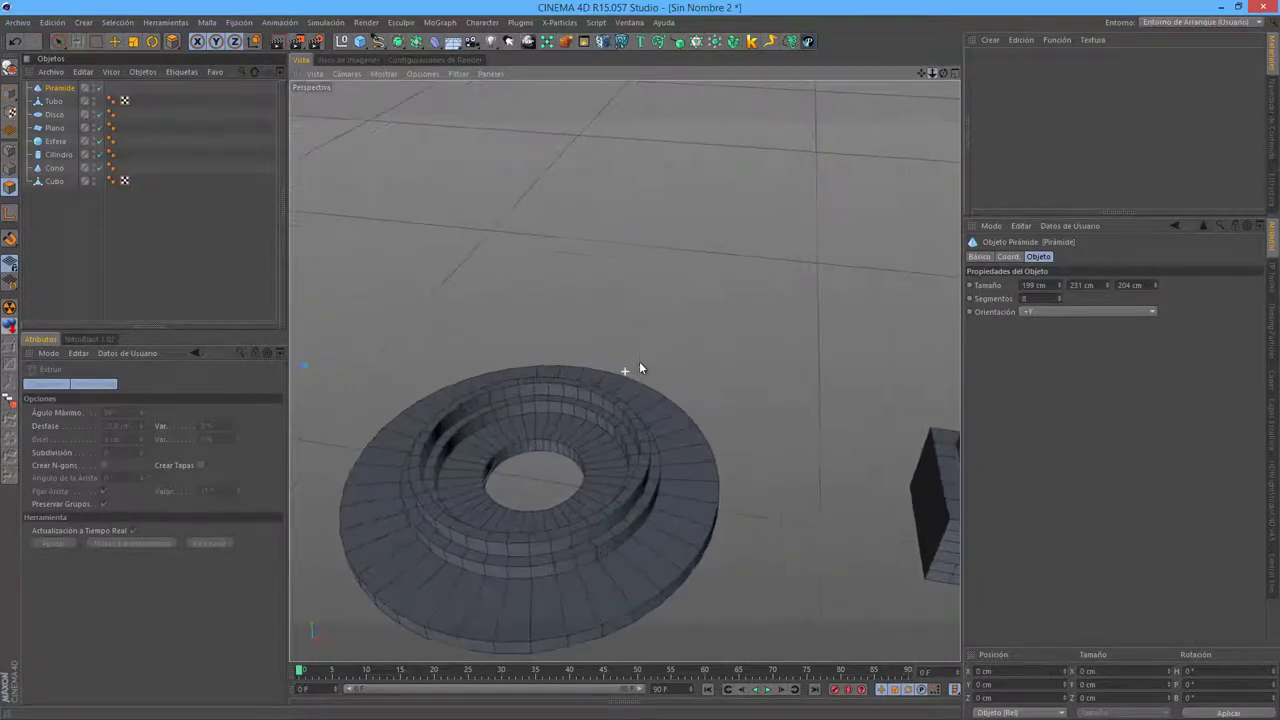